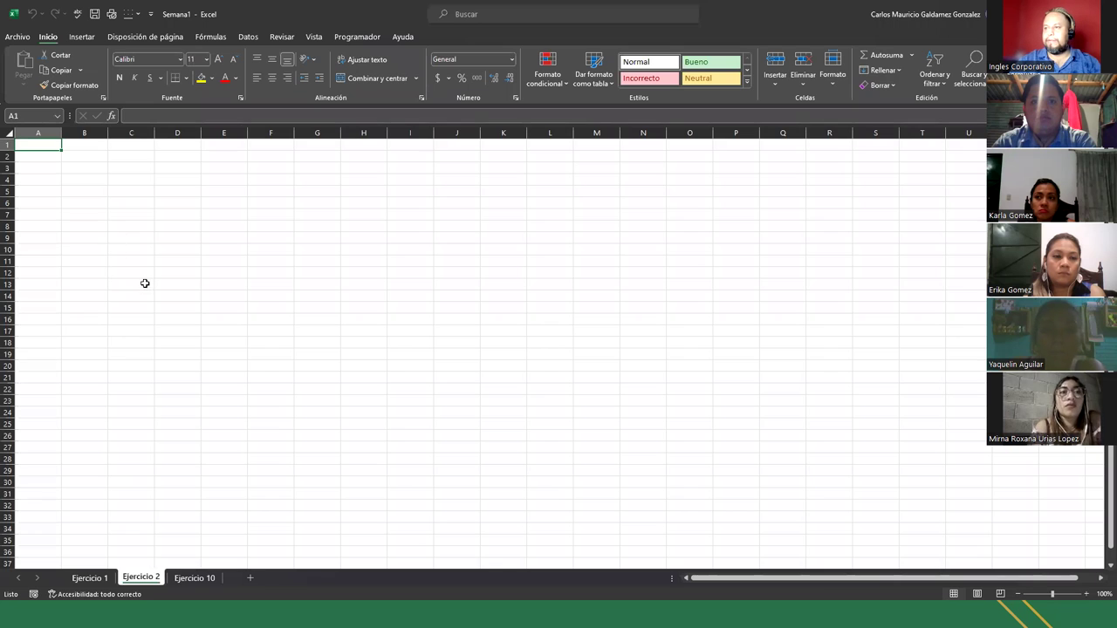
Review the Residuo formula in cell G11 of the Ejercicio 1 sheet
scroll(145, 285, "up", 4, "ctrl")
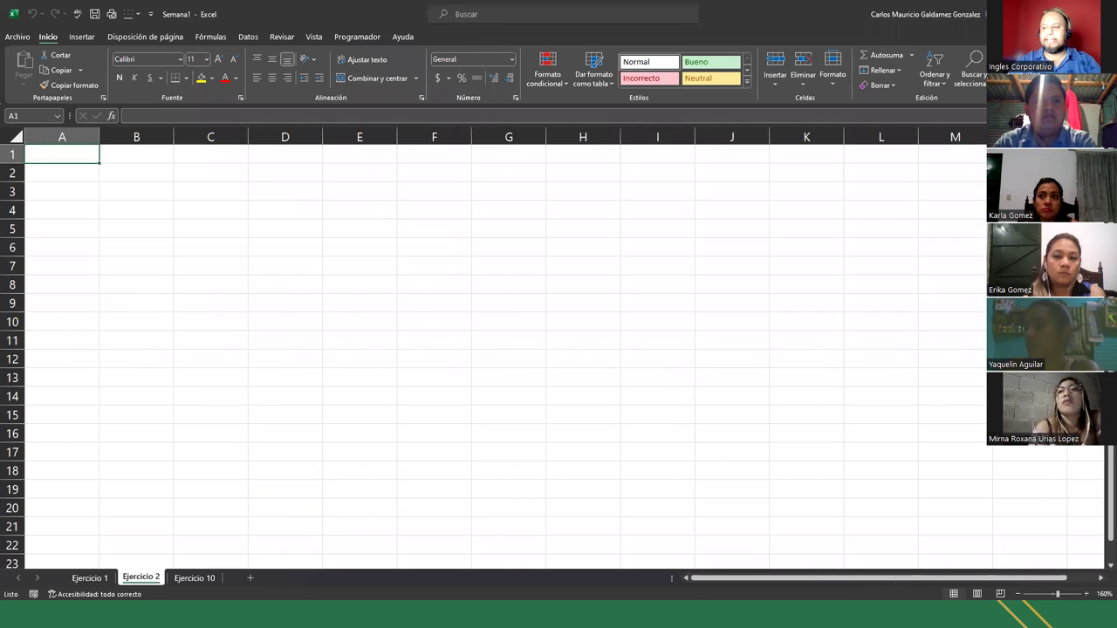
left_click(89, 579)
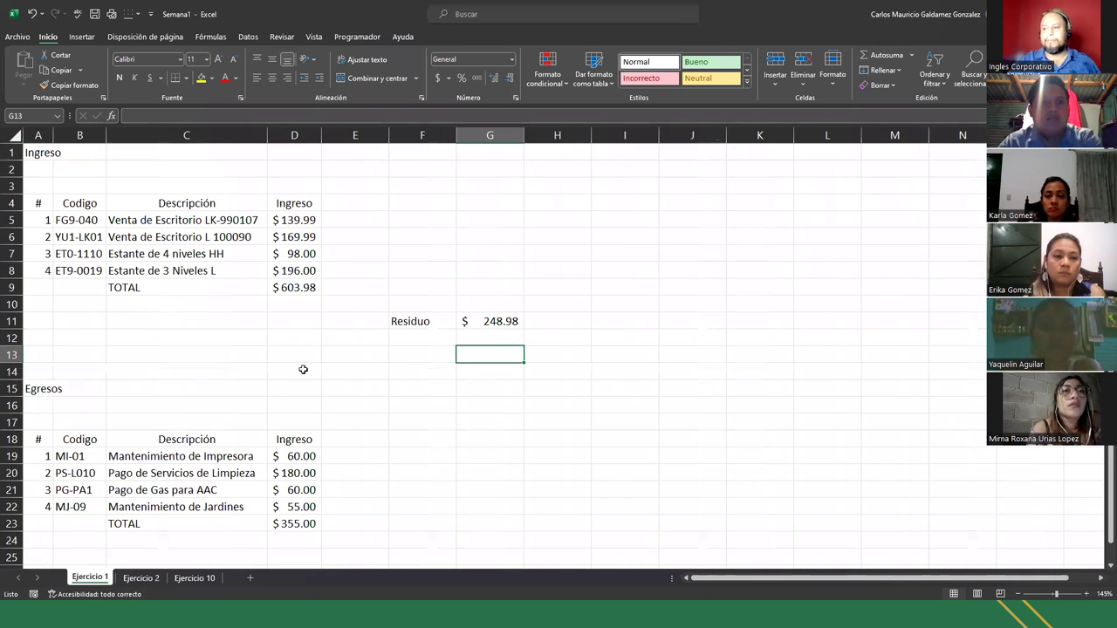
left_click(427, 320)
left_click_drag(472, 317, 485, 320)
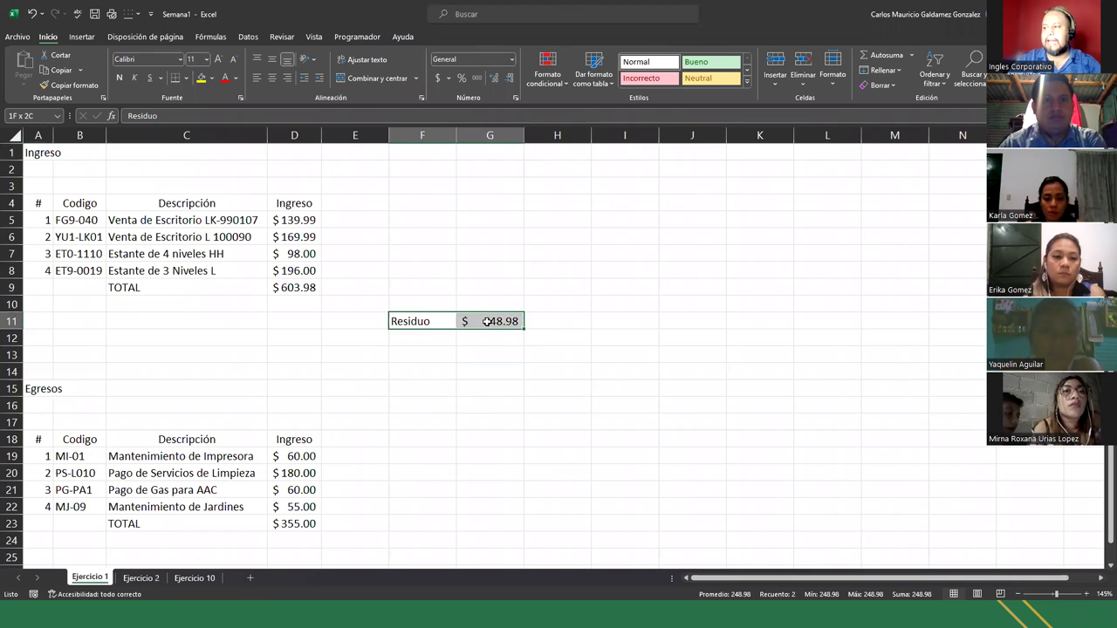
left_click(482, 328)
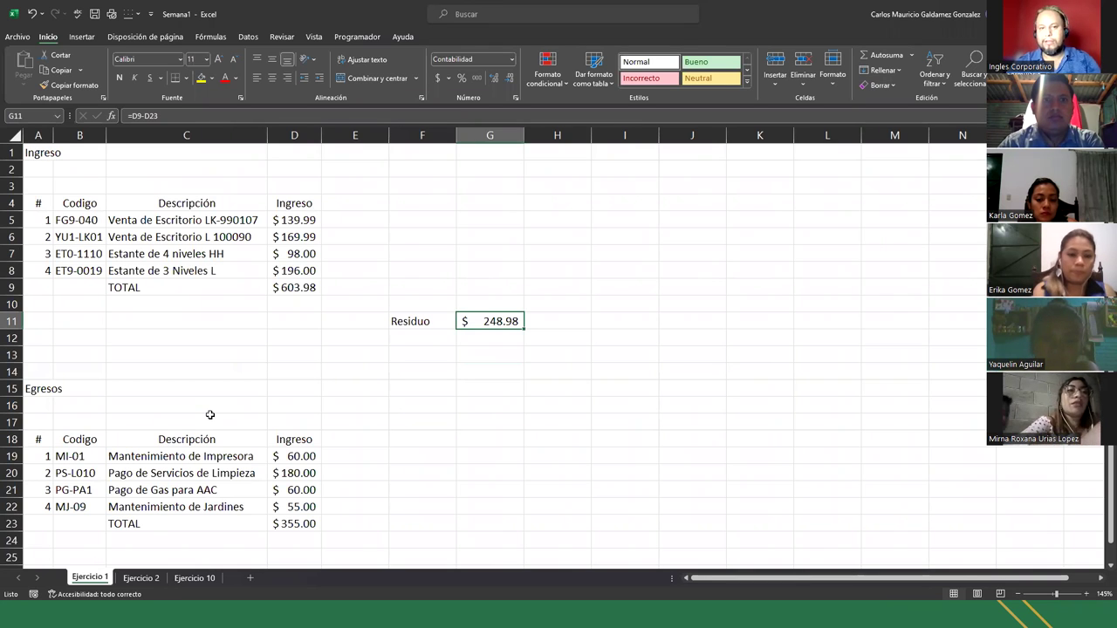
left_click(139, 577)
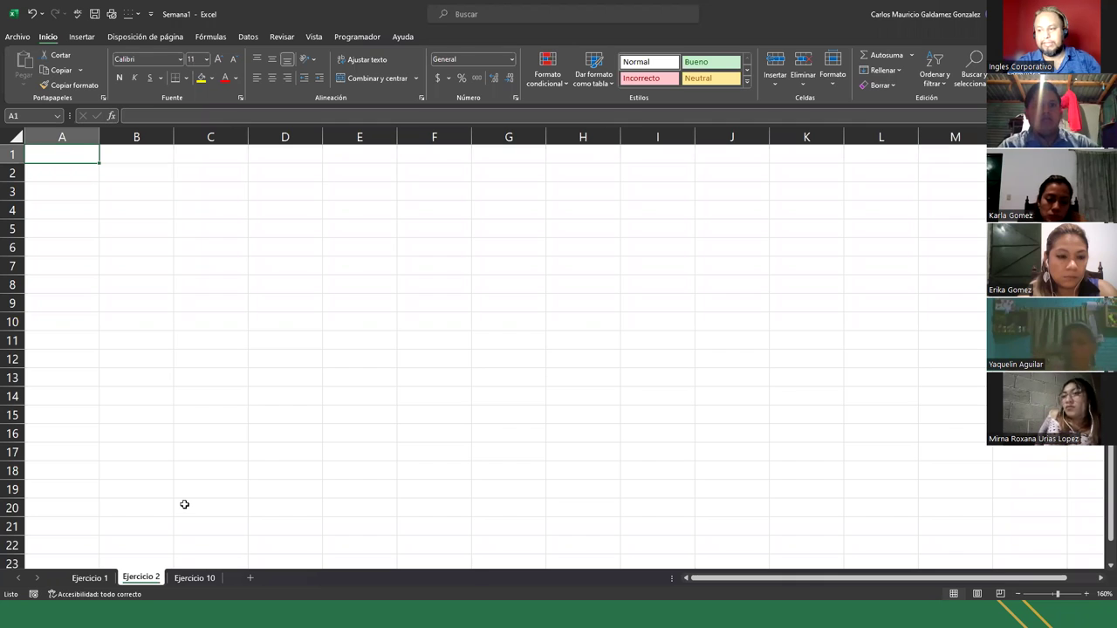
left_click(90, 578)
Enter the title "Planilla de Pagos por Servicios Profesionales LIBRETOUR S.A. de C.V." in cell A1 of the Ejercicio 2 sheet
left_click(141, 578)
scroll(70, 331, "up", 3)
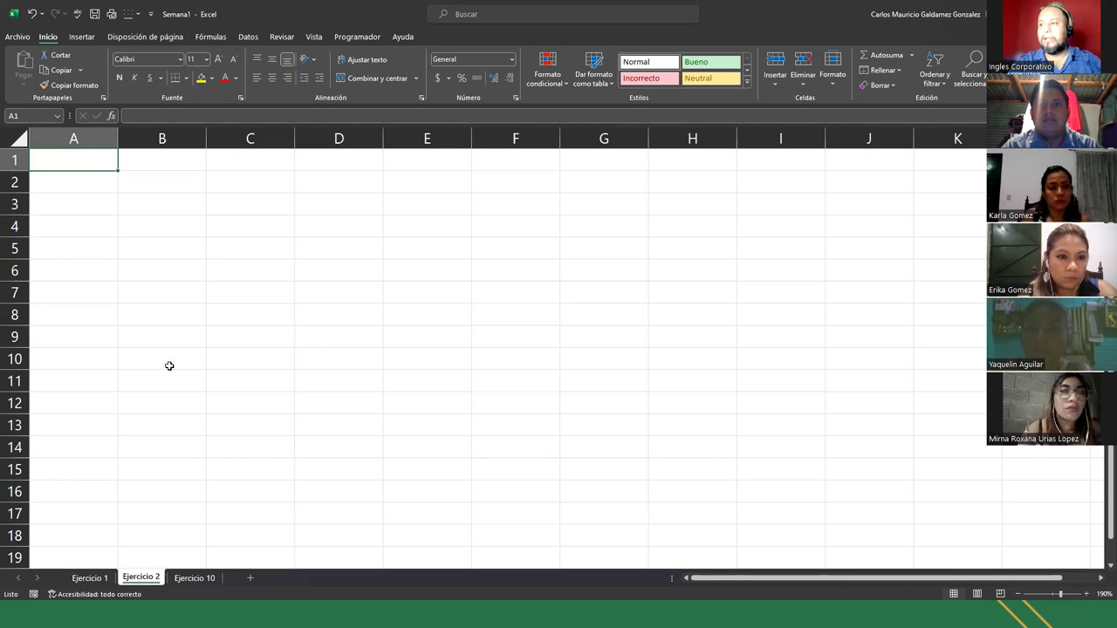
type("P")
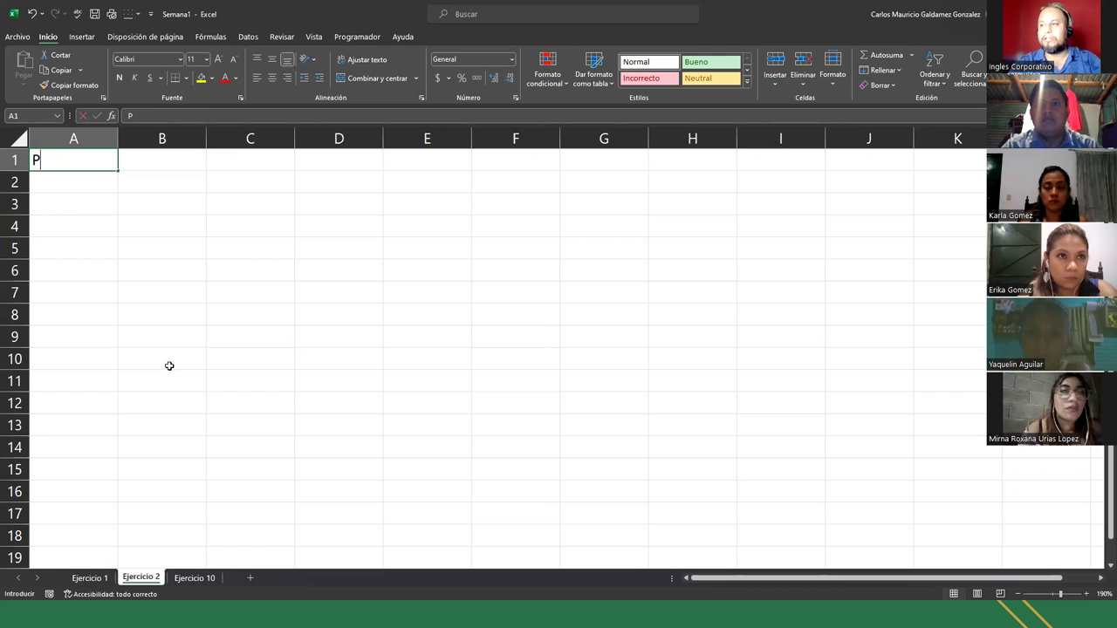
type("lanilla de Pagos")
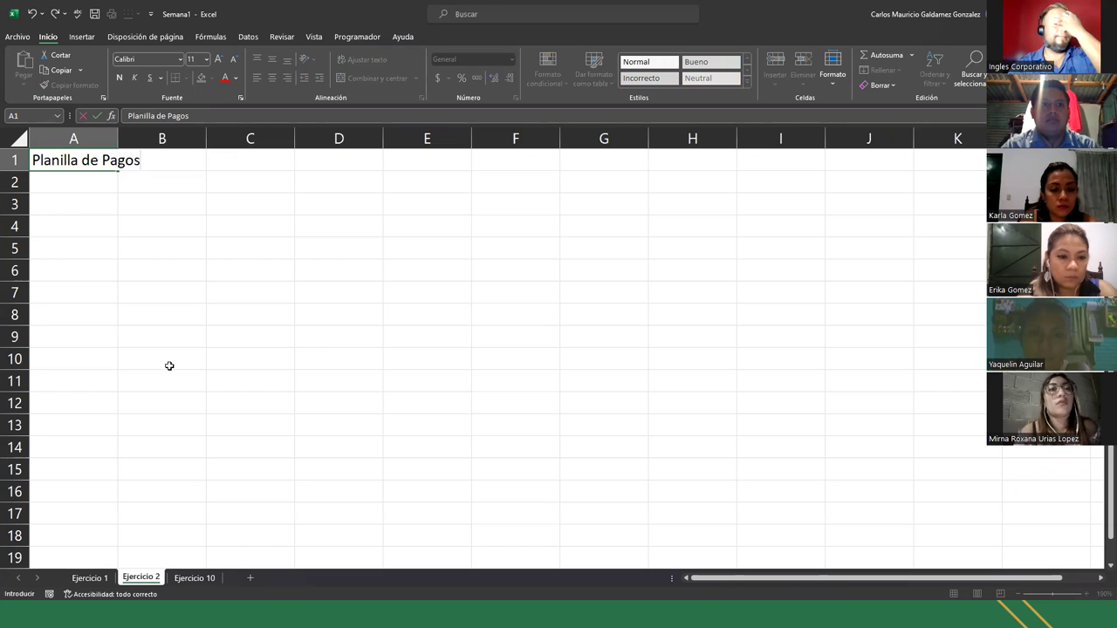
type(" por s")
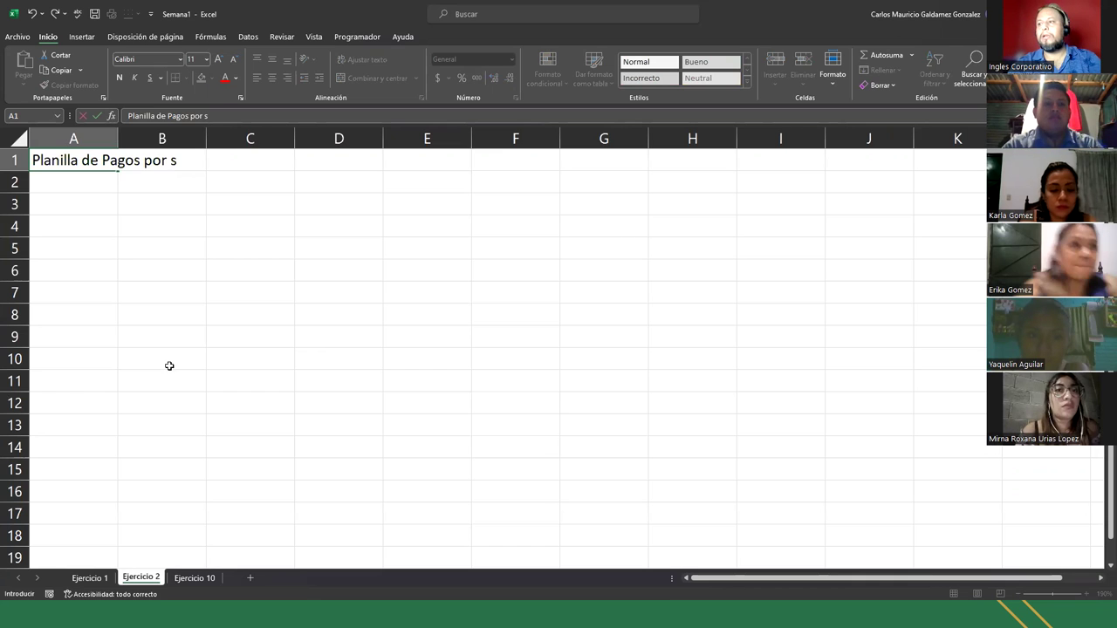
key("BackSpace")
type("Servicio")
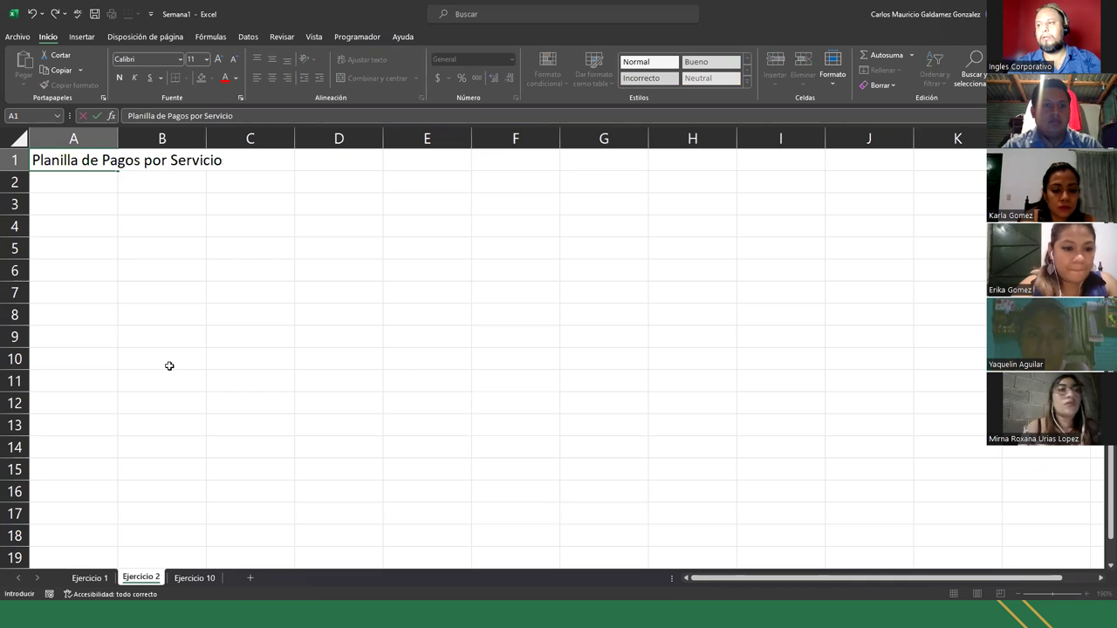
type("s Profesio")
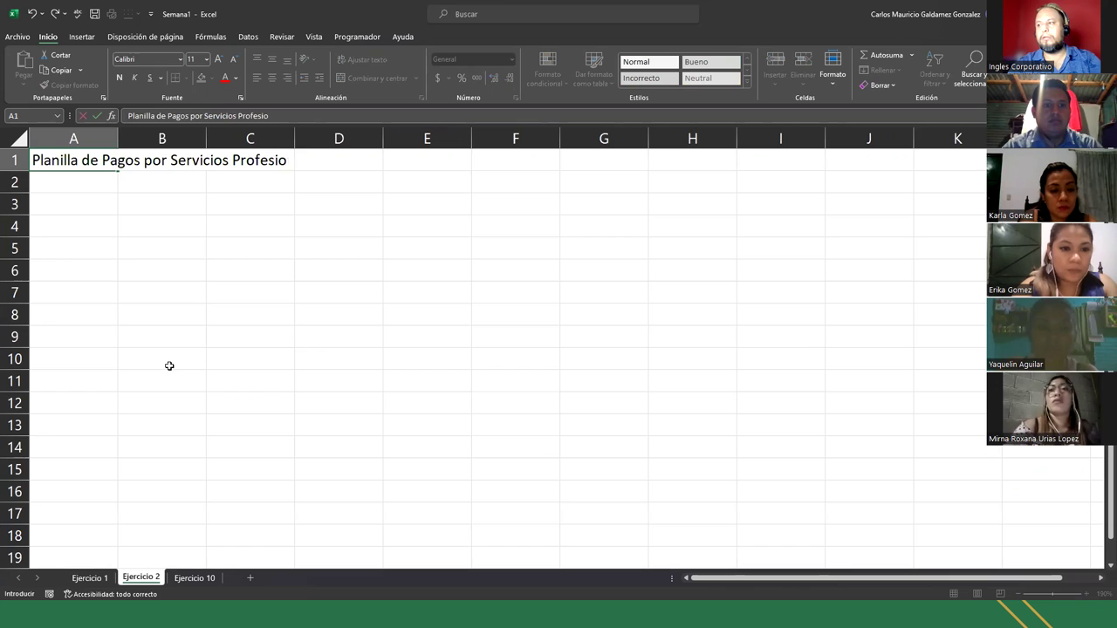
type("nales")
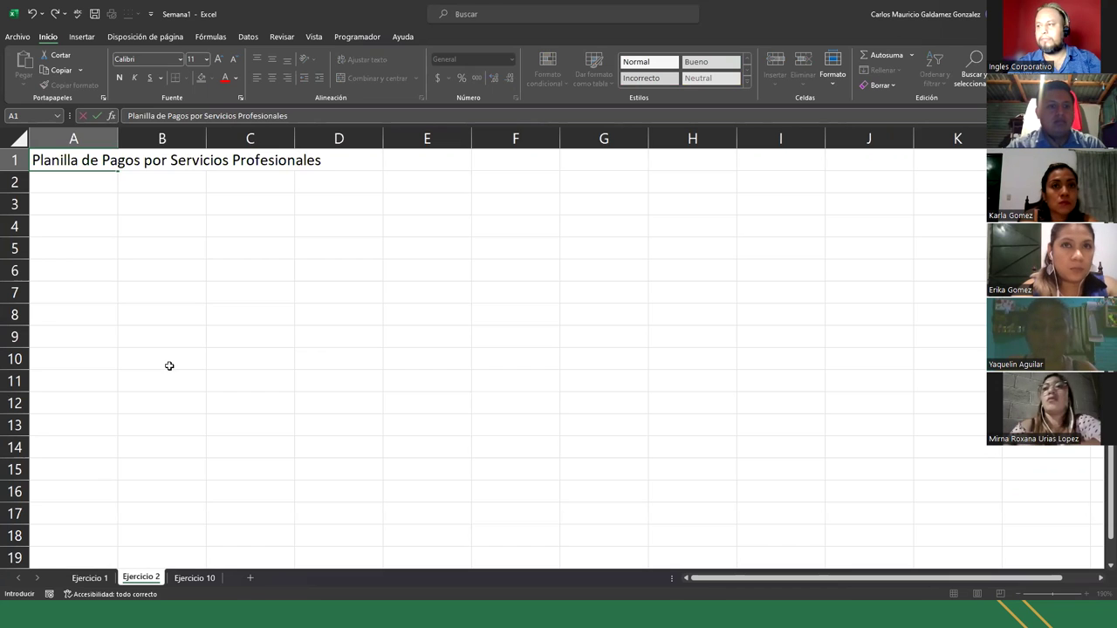
type(" LIBR")
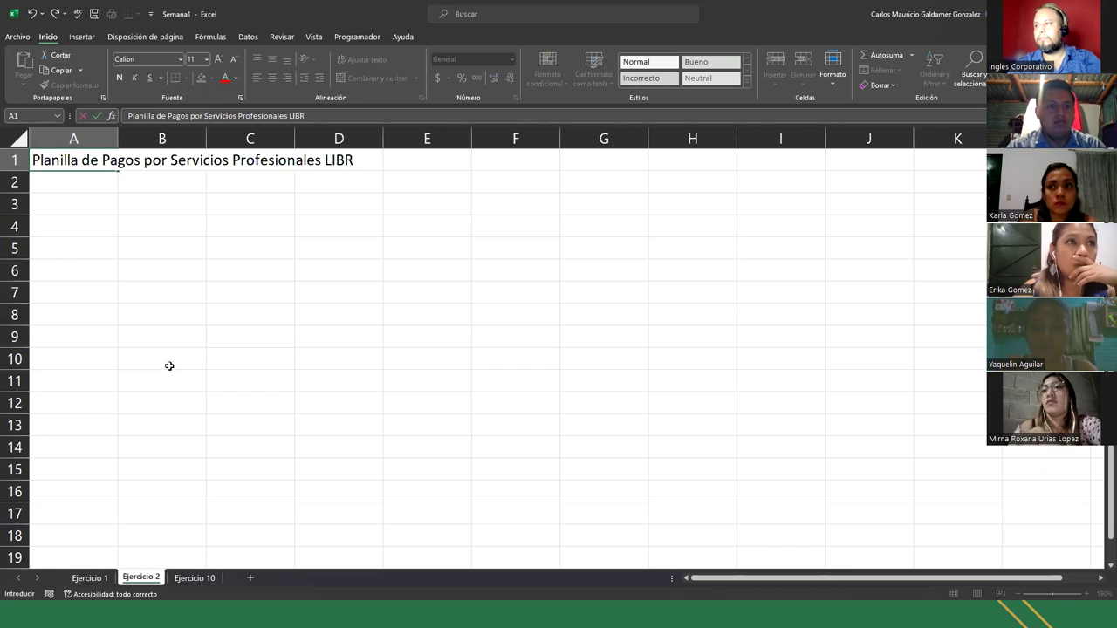
type("ETU")
key("BackSpace")
type("U")
key("BackSpace")
type("OUR")
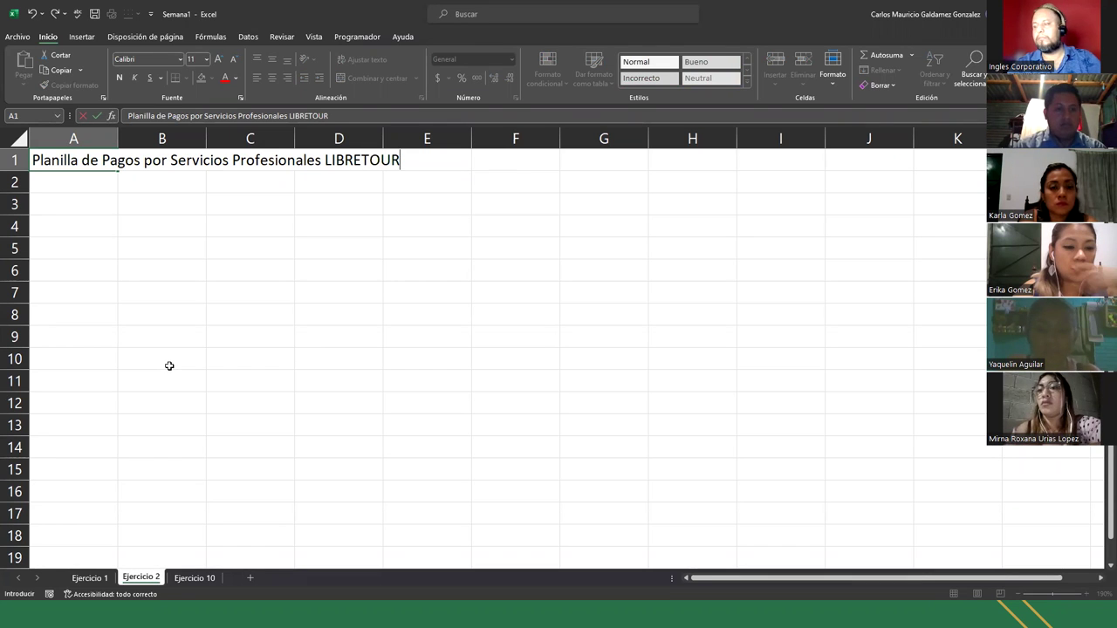
type(" S.A. de :")
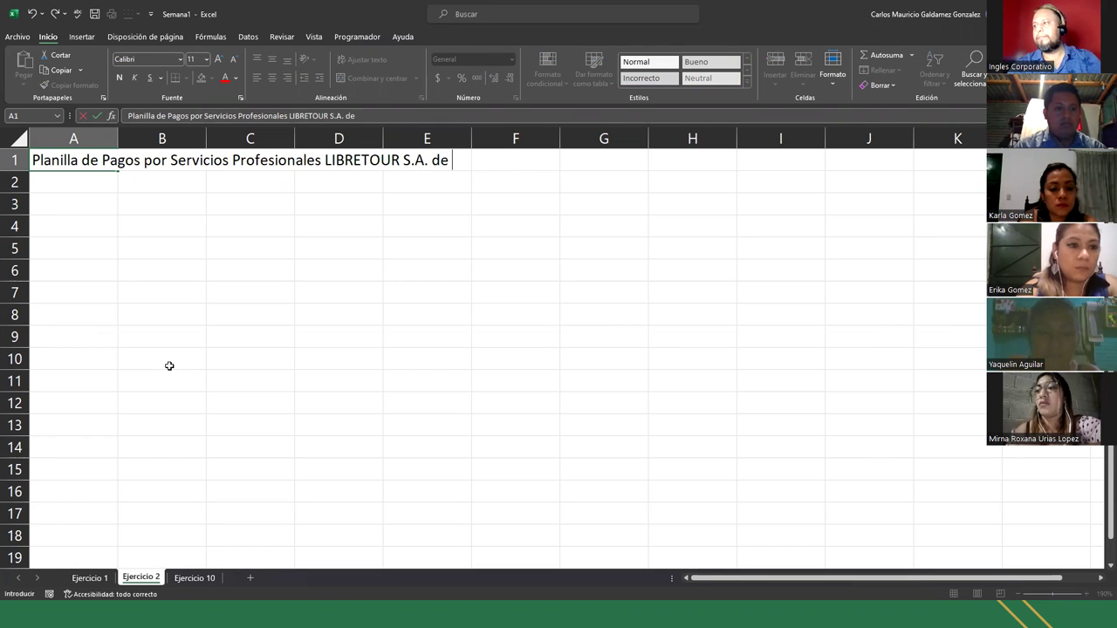
key("BackSpace")
type("C.V.")
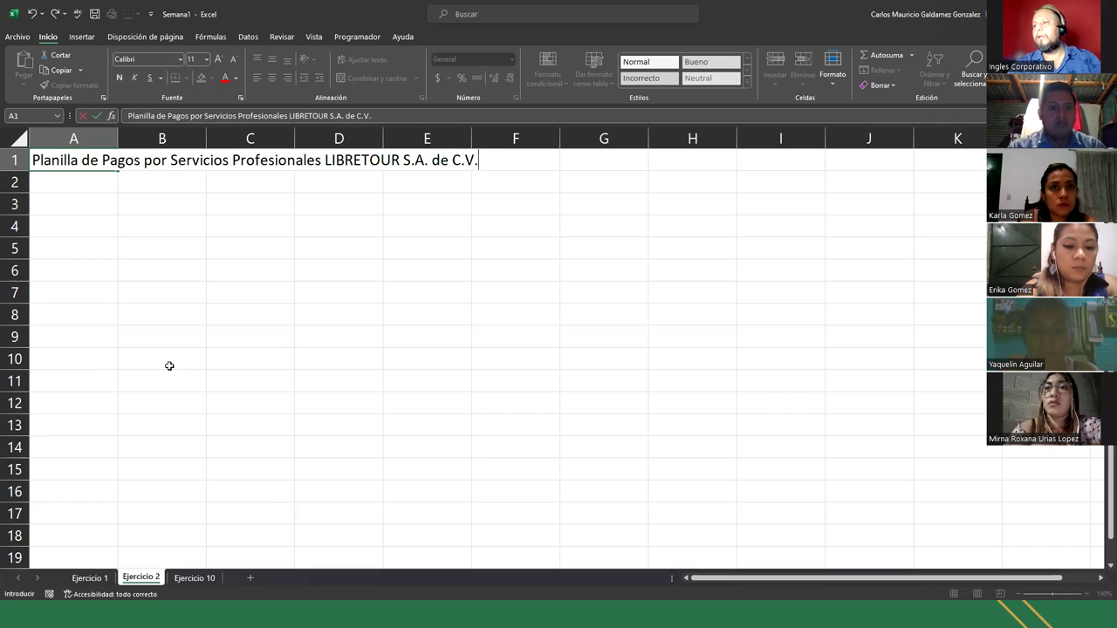
key("Return")
Start the header row in row 4 with # in A4 and Código in B4
key("Return")
key("Return")
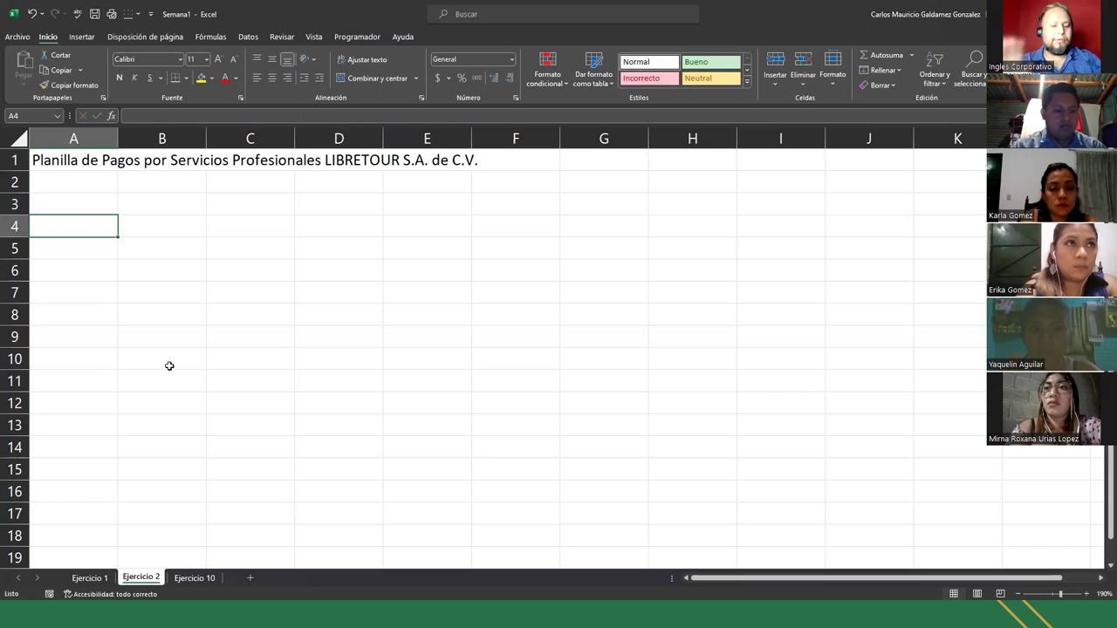
type("#")
key("Return")
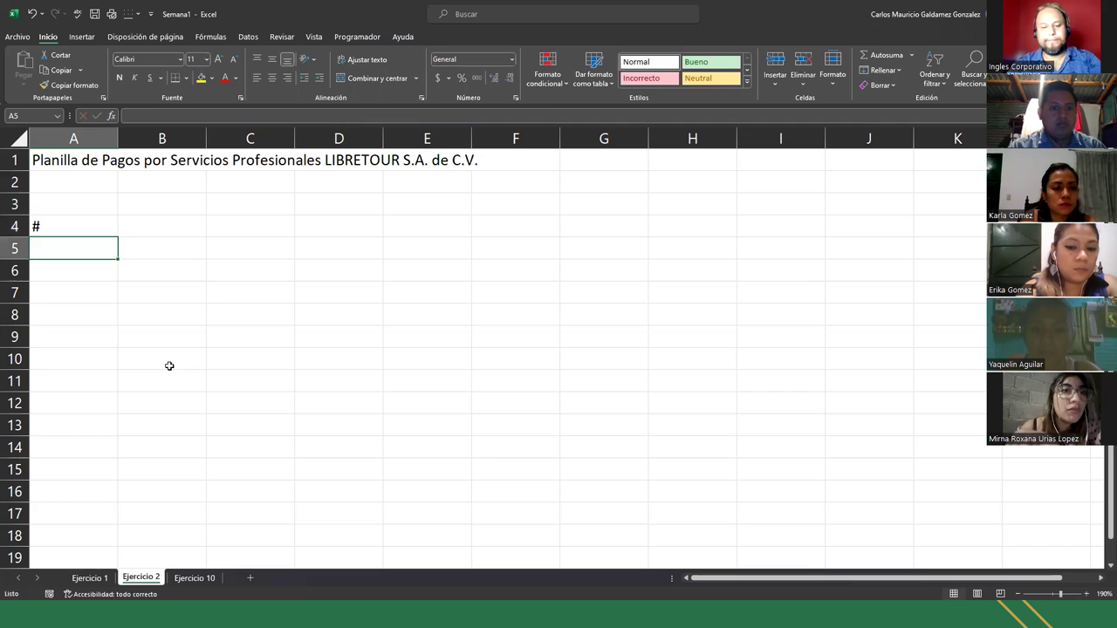
key("Right")
key("Up")
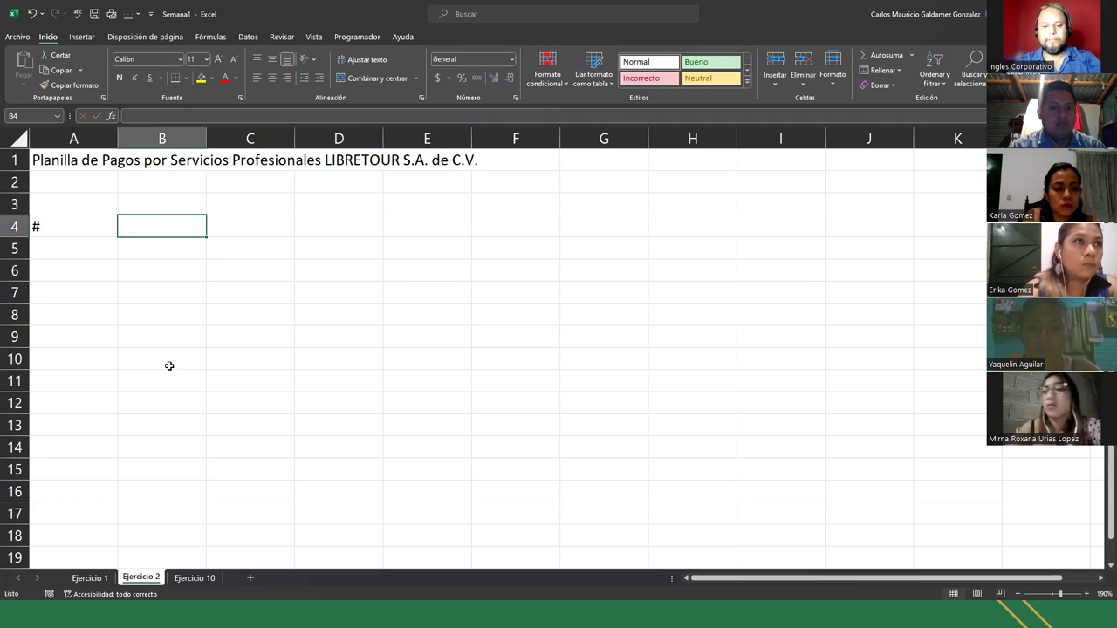
type("Codi")
key("BackSpace")
key("BackSpace")
type("ódigo")
key("Tab")
Add the column headers Apellidos in C4 and Nombres in D4
type("Nombre")
key("BackSpace")
key("BackSpace")
key("BackSpace")
key("BackSpace")
key("BackSpace")
key("BackSpace")
type("Apellidos")
key("Tab")
type("Nombres")
key("Tab")
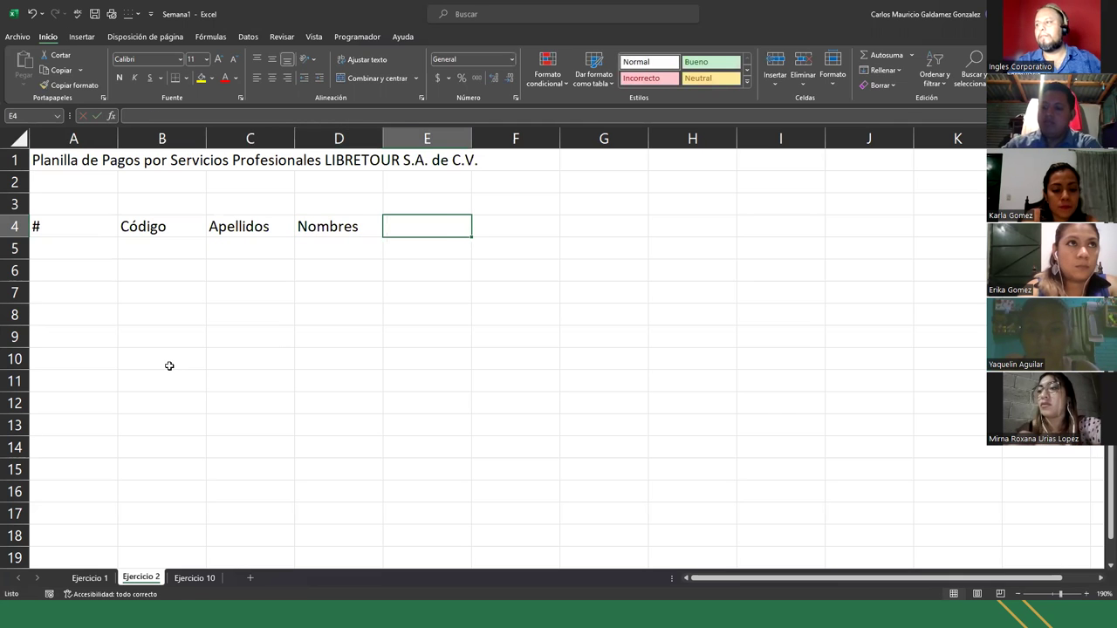
Add the column headers Sueldo Base, ISSS and RENTA in cells E4 to G4
type("Suedl")
key("BackSpace")
key("BackSpace")
type("l")
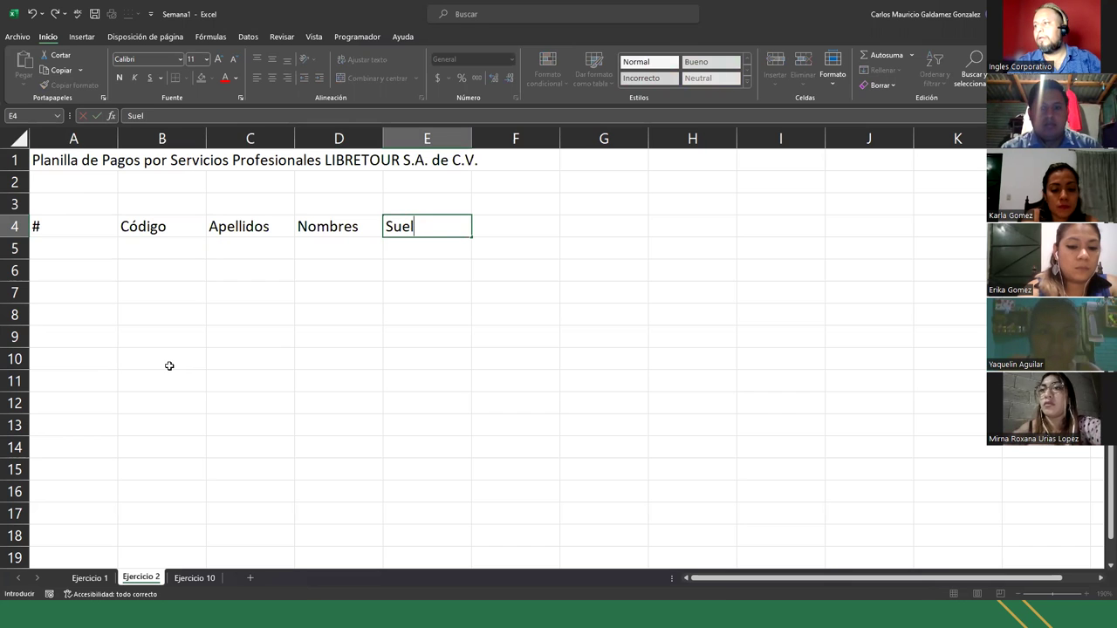
type("do Base")
key("Tab")
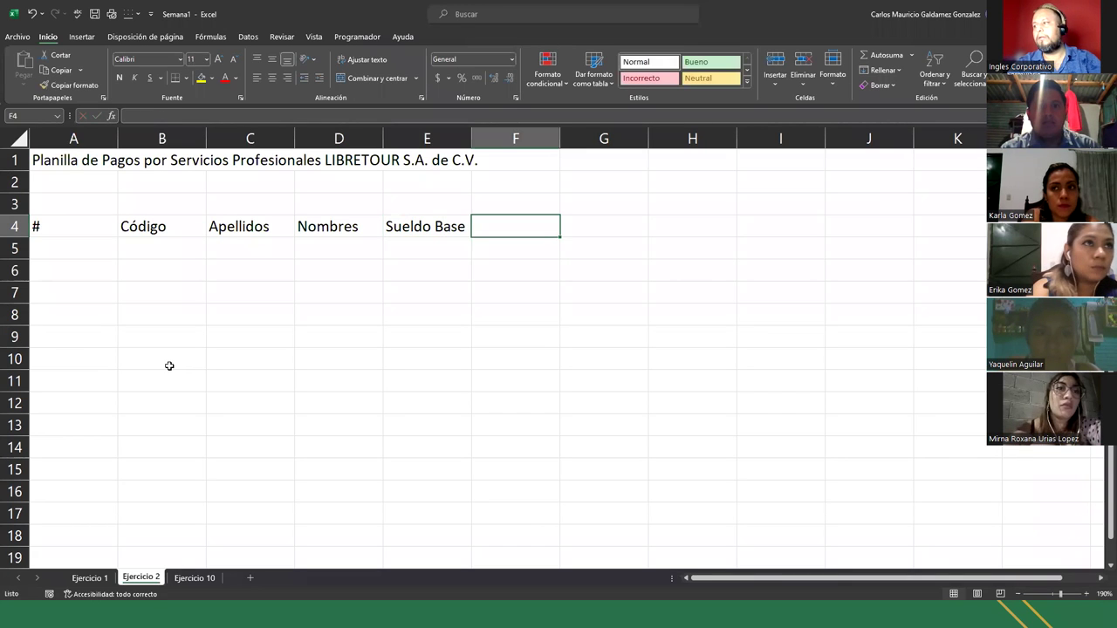
type("ISSS")
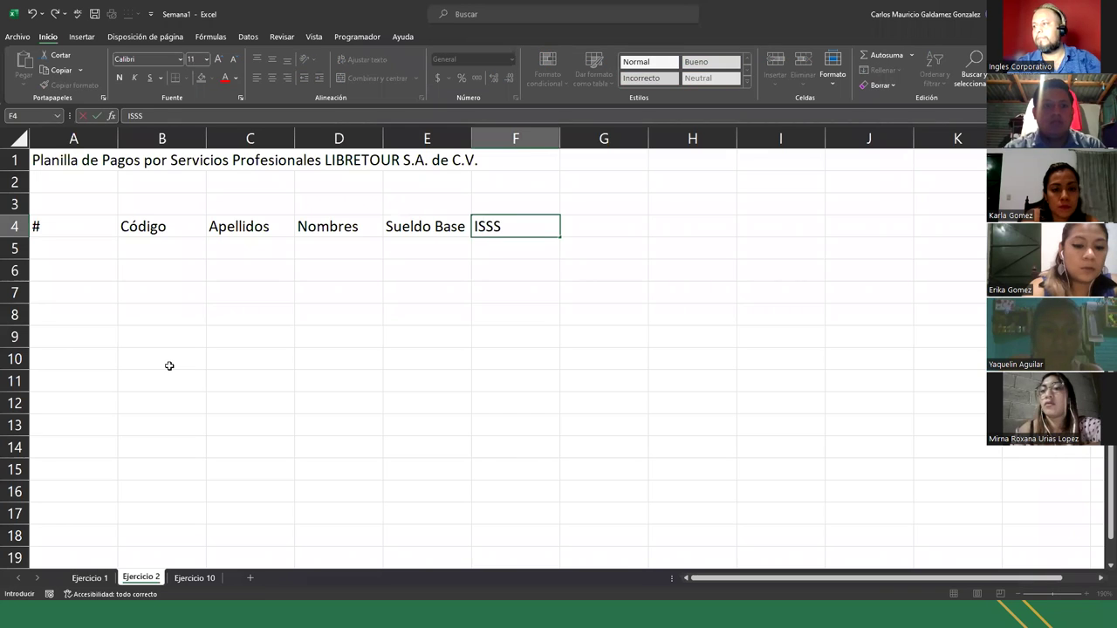
key("Tab")
type("RENTA")
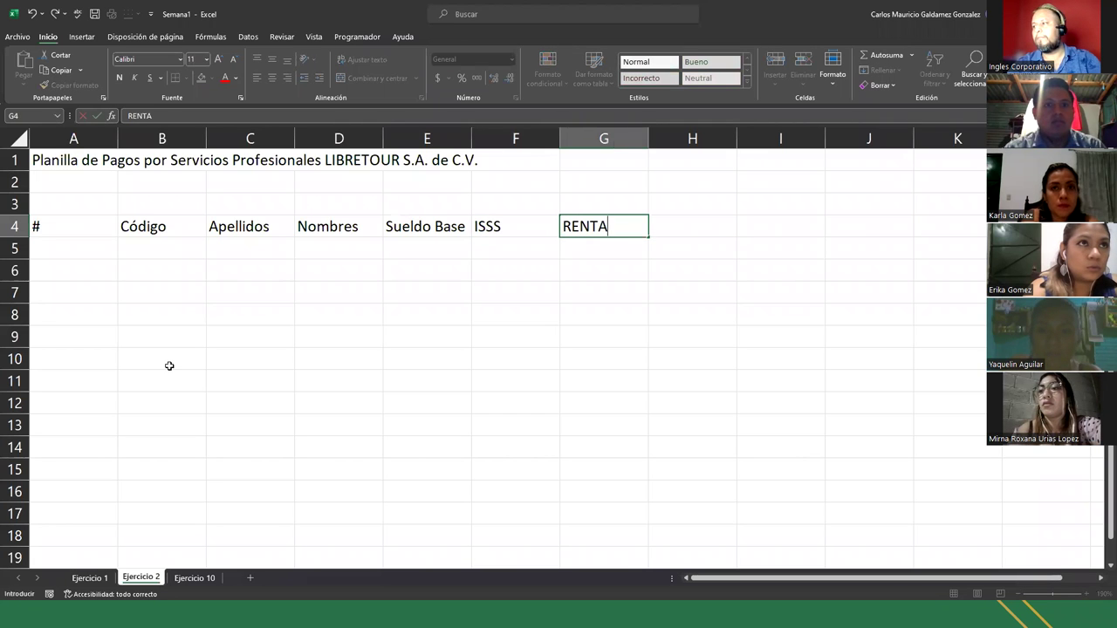
key("Tab")
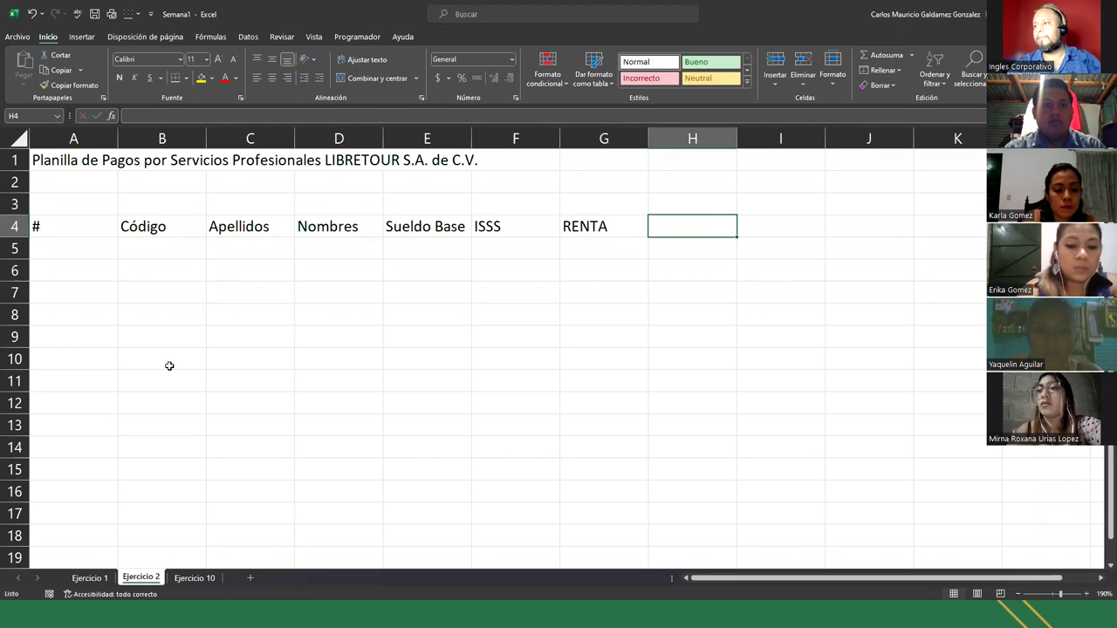
Add the column header H EXTRA in cell H4
type("H EXtra")
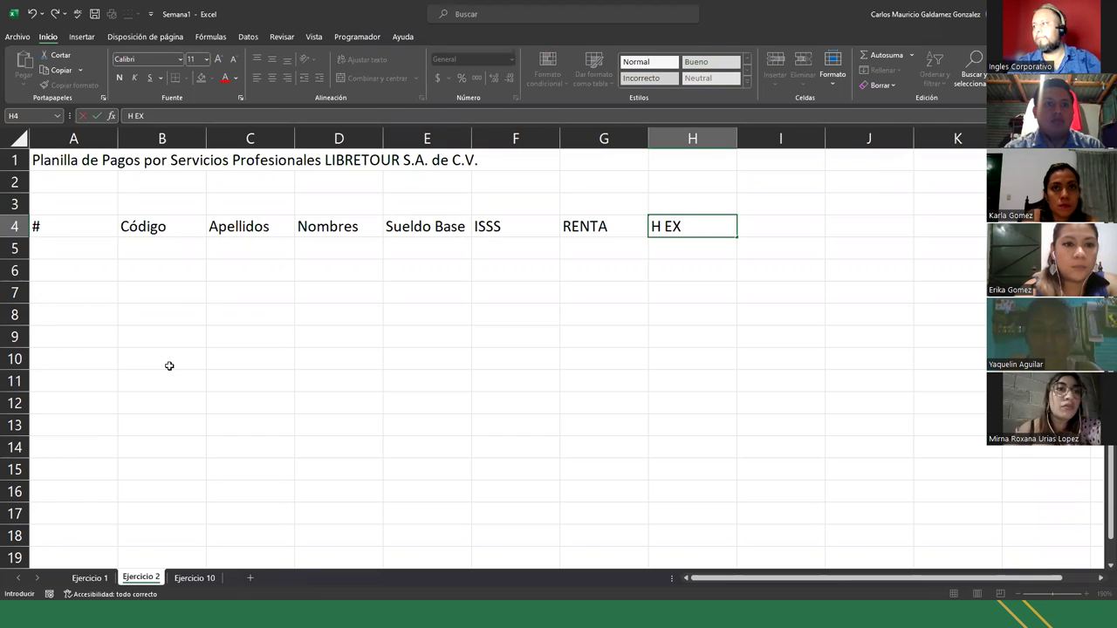
key("BackSpace")
key("BackSpace")
key("BackSpace")
type("TRA")
key("Tab")
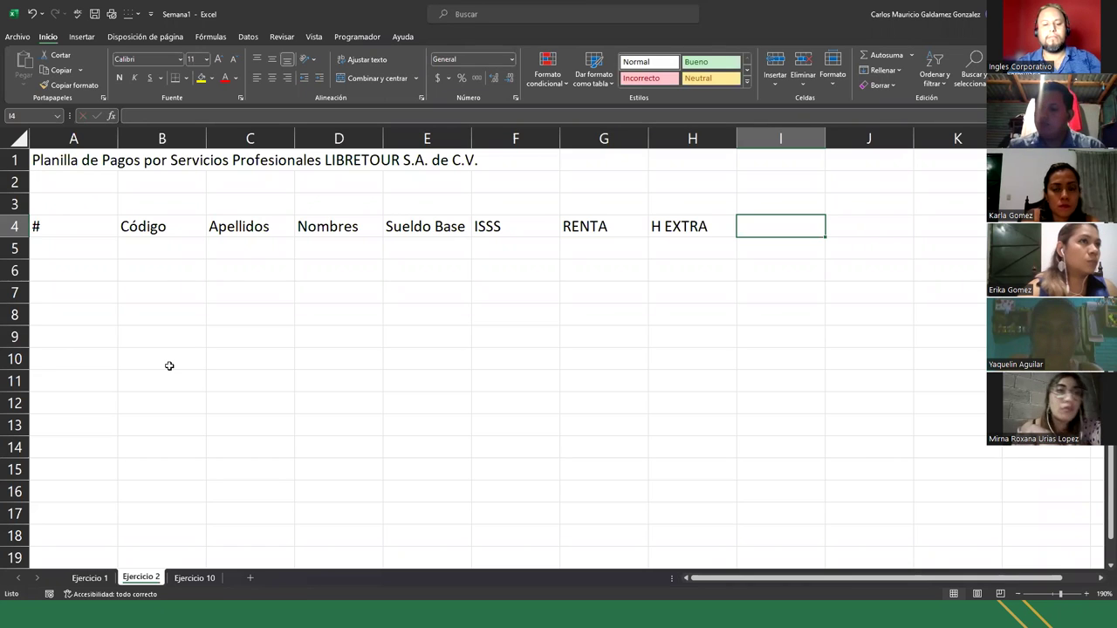
Complete the header row with PAGO H EX in I4 and Sueldo Final in J4
type("PAG")
key("BackSpace")
key("BackSpace")
type("AGO ")
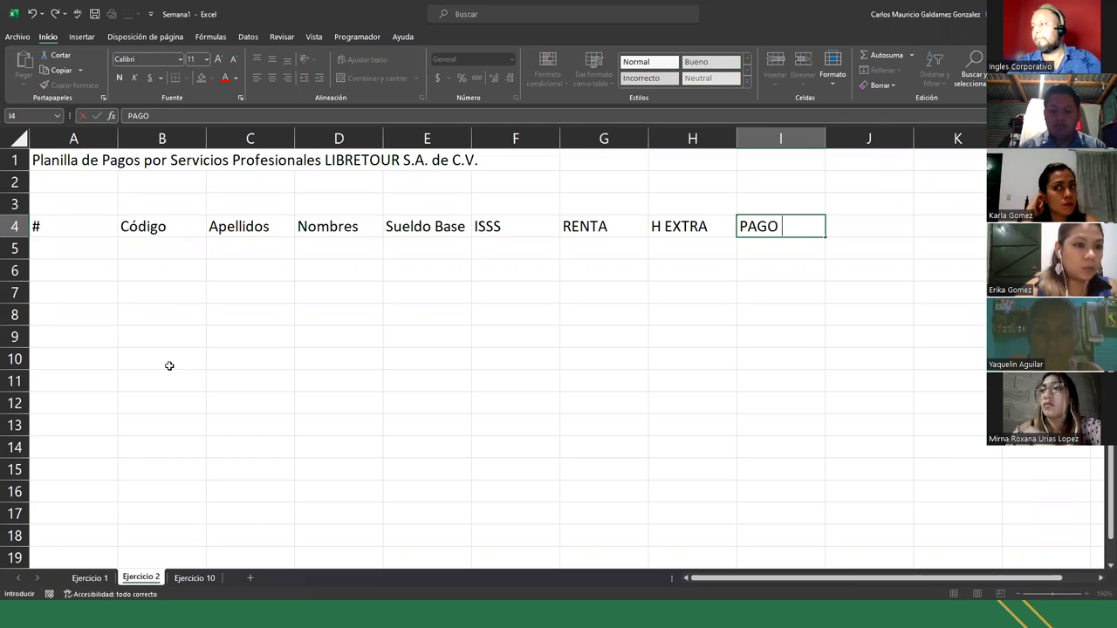
type("H EX")
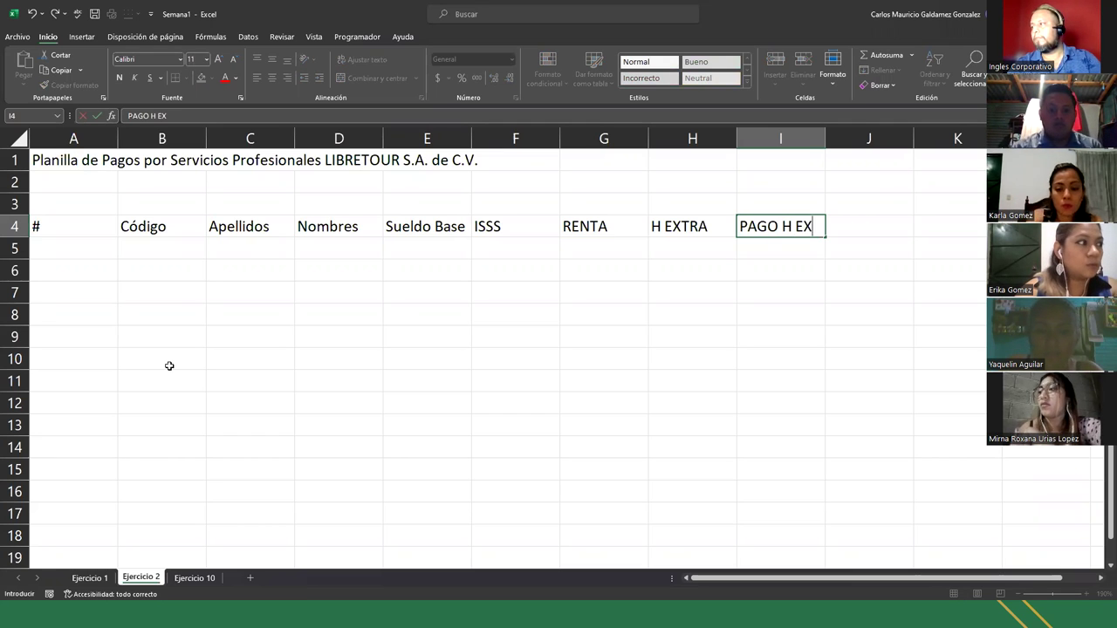
key("Tab")
type("Sue")
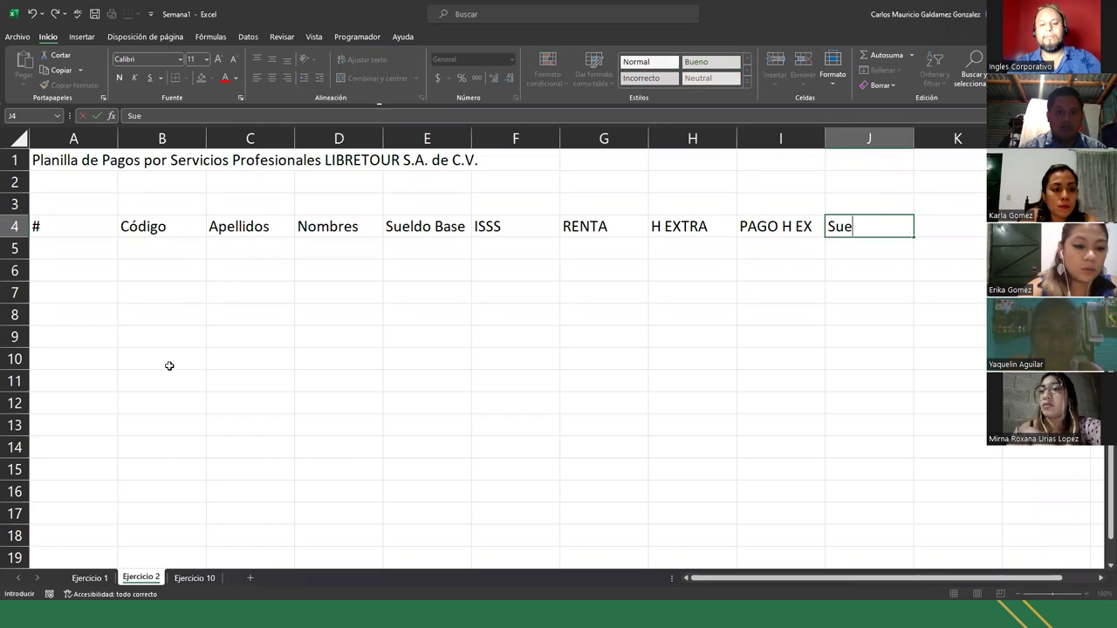
type("ldo Final")
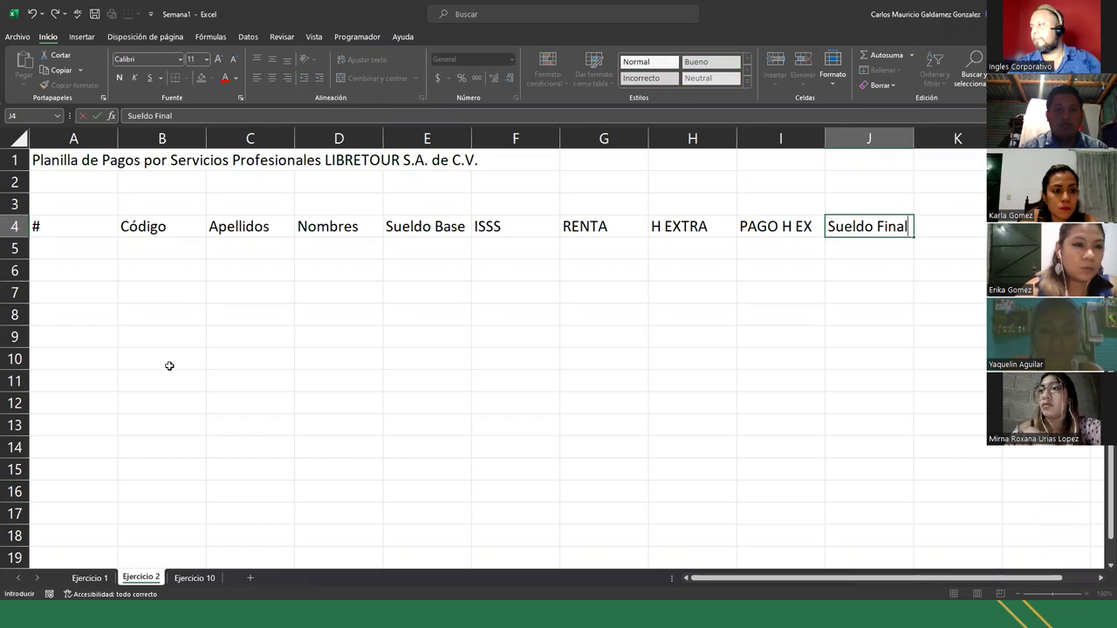
key("Return")
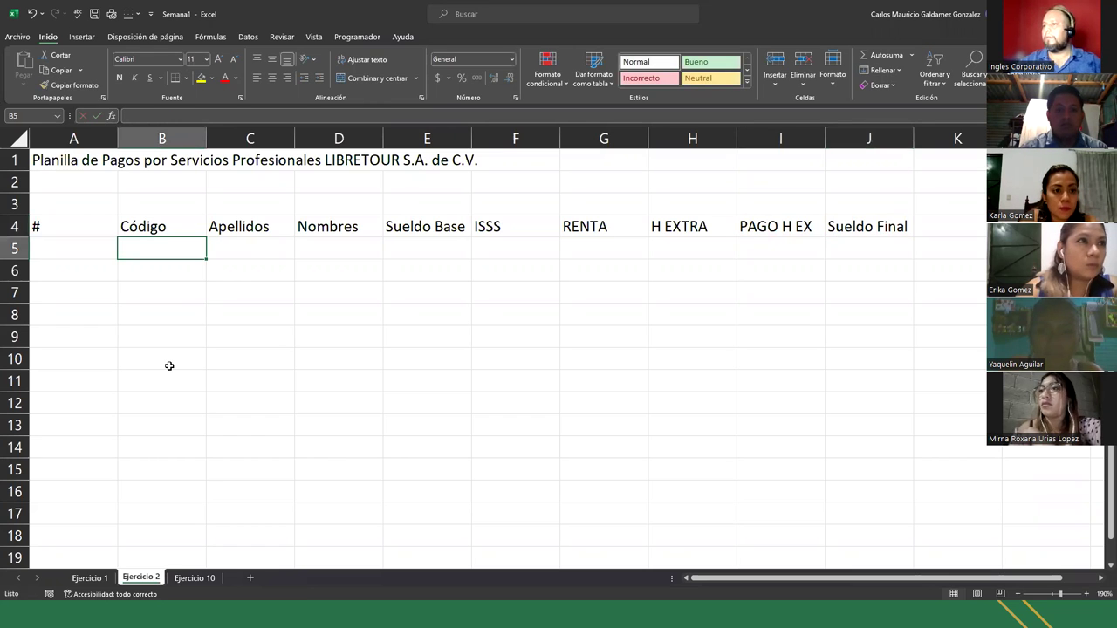
Narrow column A and number the rows from 1 to 10 in cells A5 to A14
left_click(73, 228)
left_click_drag(118, 139, 69, 222)
left_click(41, 256)
type("1")
key("Return")
type("2")
key("Return")
left_click_drag(41, 256, 55, 454)
Enter the code SE0100 for the first row in cell B5
key("Right")
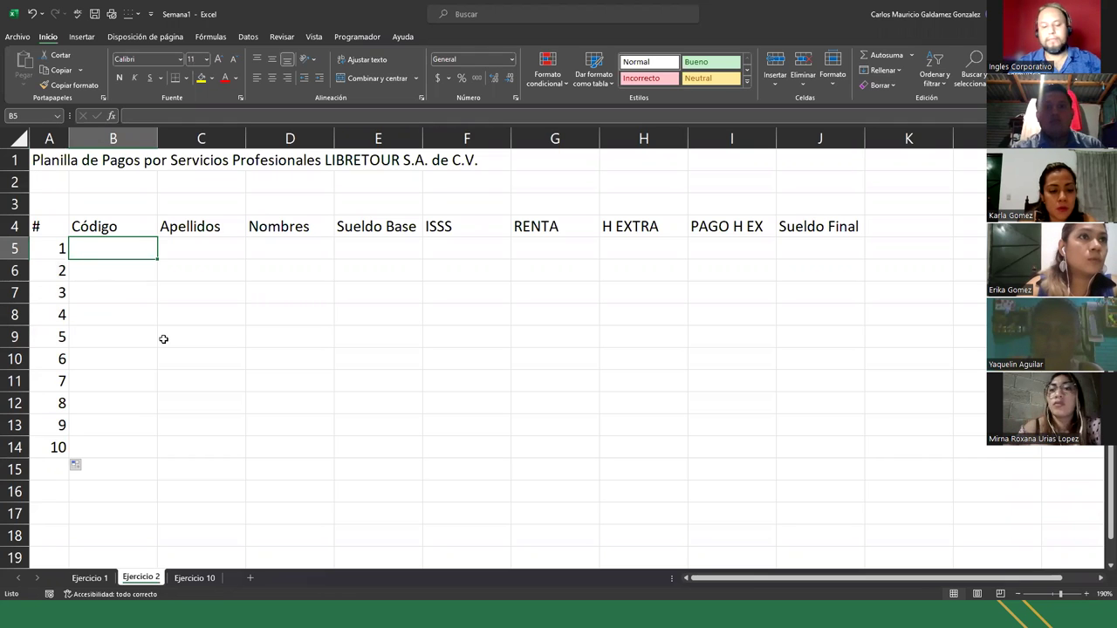
type("SE")
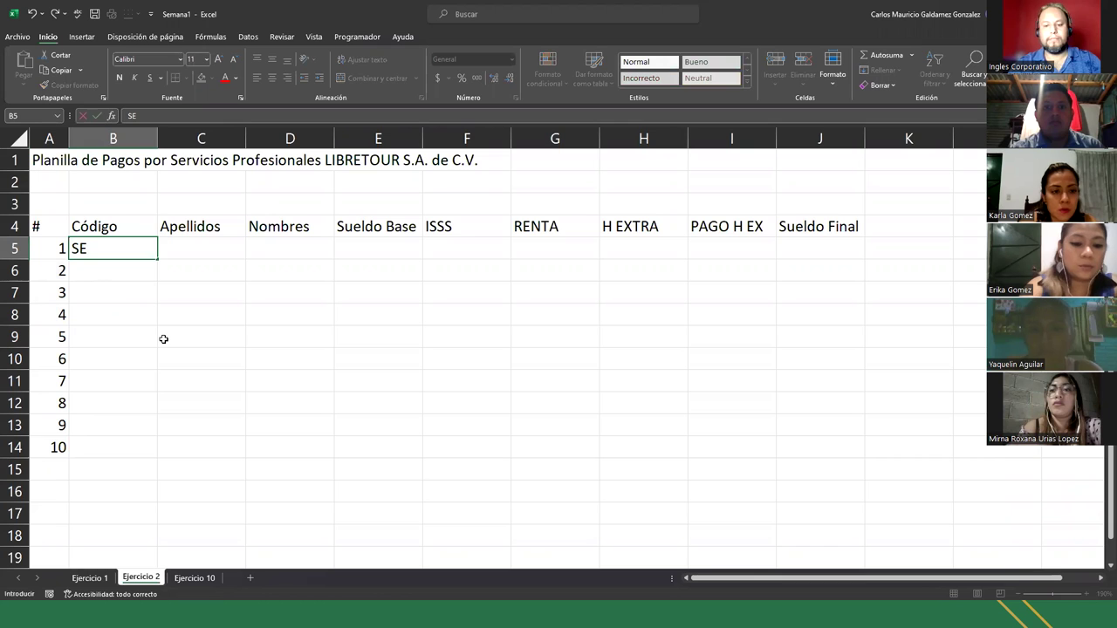
type("0100")
key("Return")
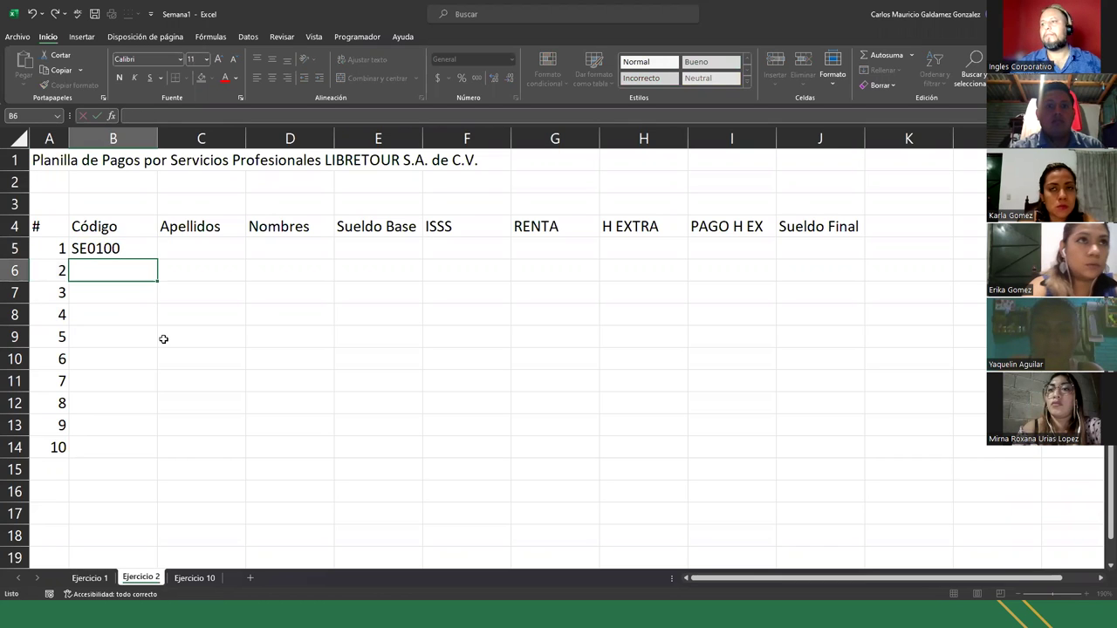
Enter the code SE0210 in B6 and extend the code series from B5:B6 down to B9, ending with SE0540
left_click(115, 251)
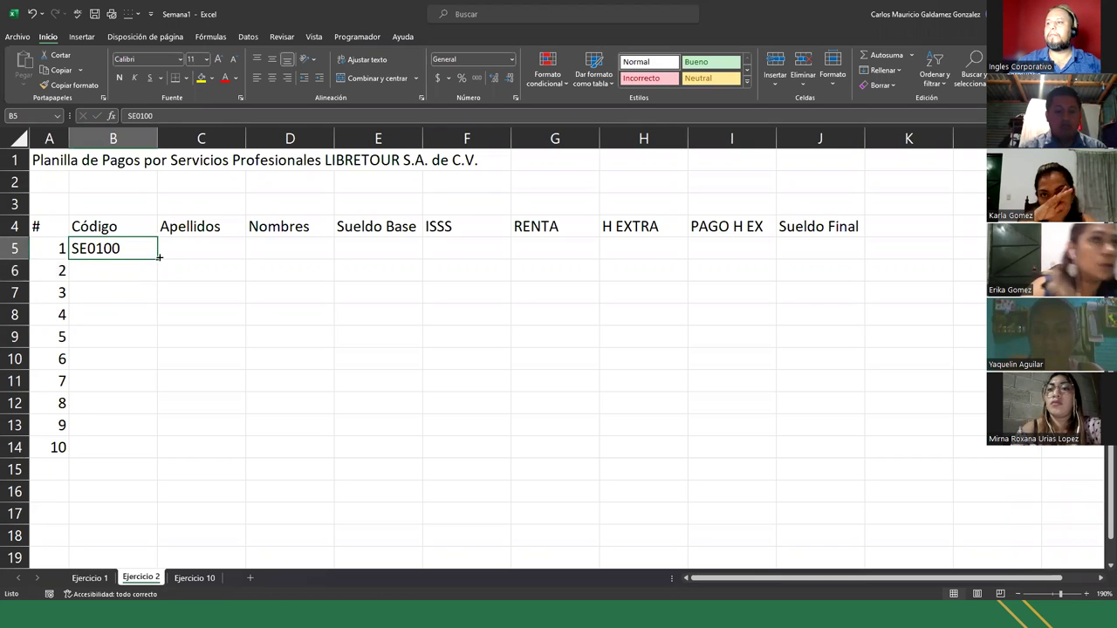
left_click(160, 264)
left_click(136, 252)
left_click(123, 274)
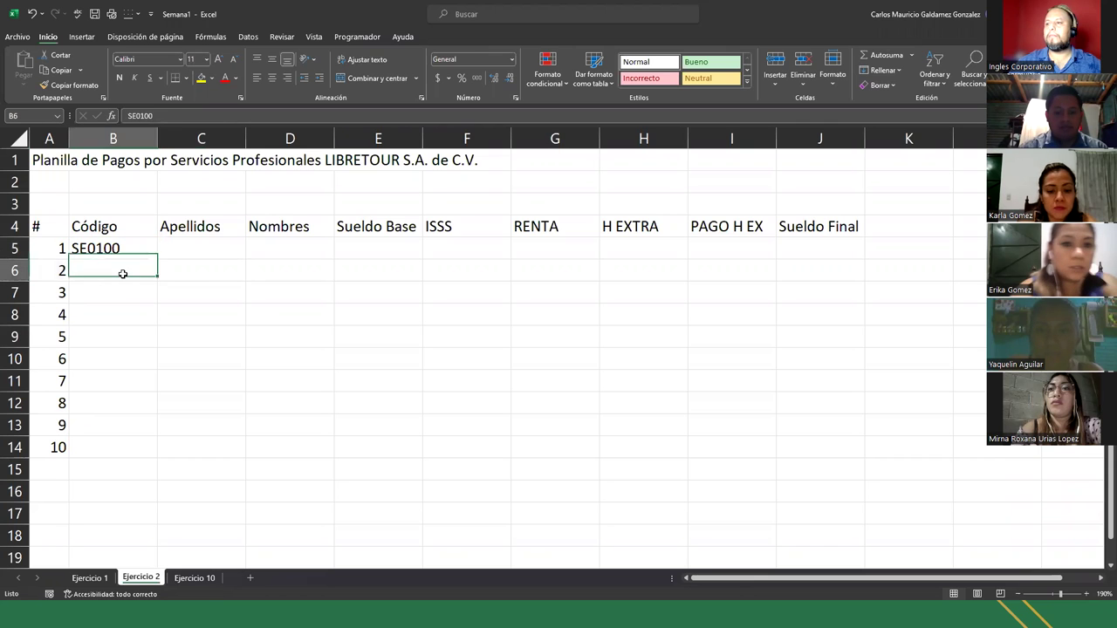
type("SE0210")
key("Return")
left_click_drag(120, 251, 142, 349)
Enter the code ADM010 in cell B10 and fill the series down to ADM014 in B14
left_click(130, 366)
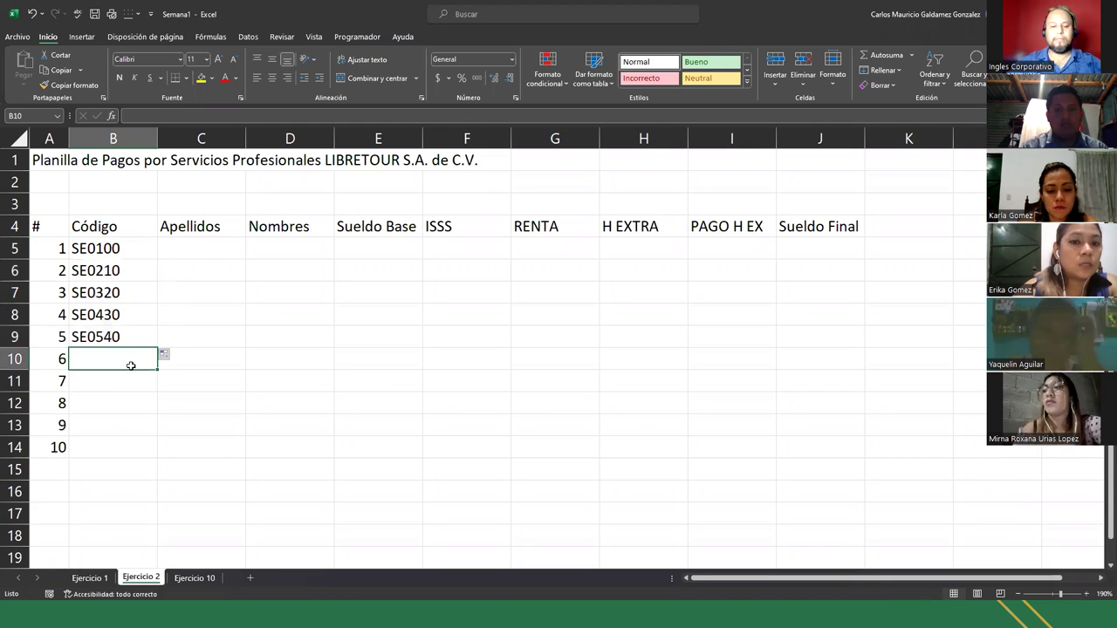
type("ADM0")
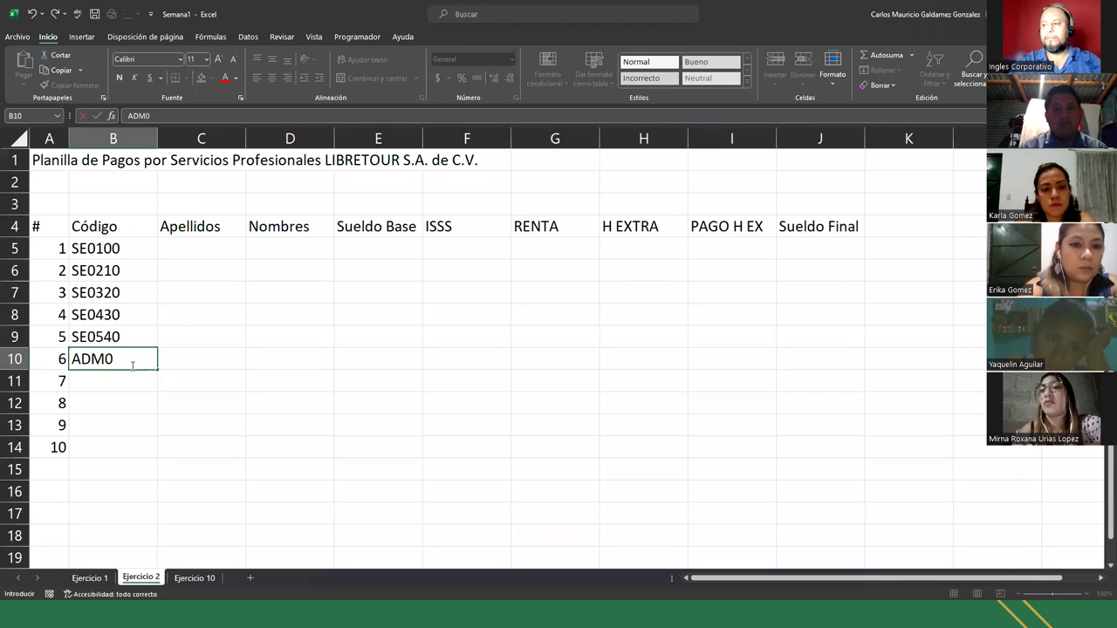
type("10")
key("Return")
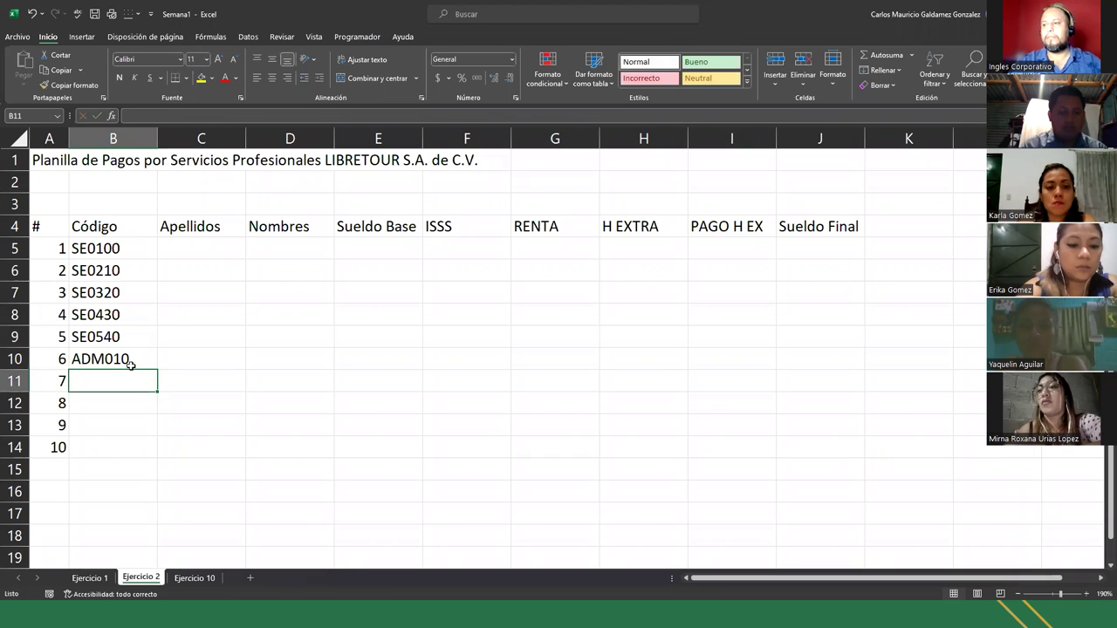
left_click(129, 365)
left_click_drag(157, 370, 155, 457)
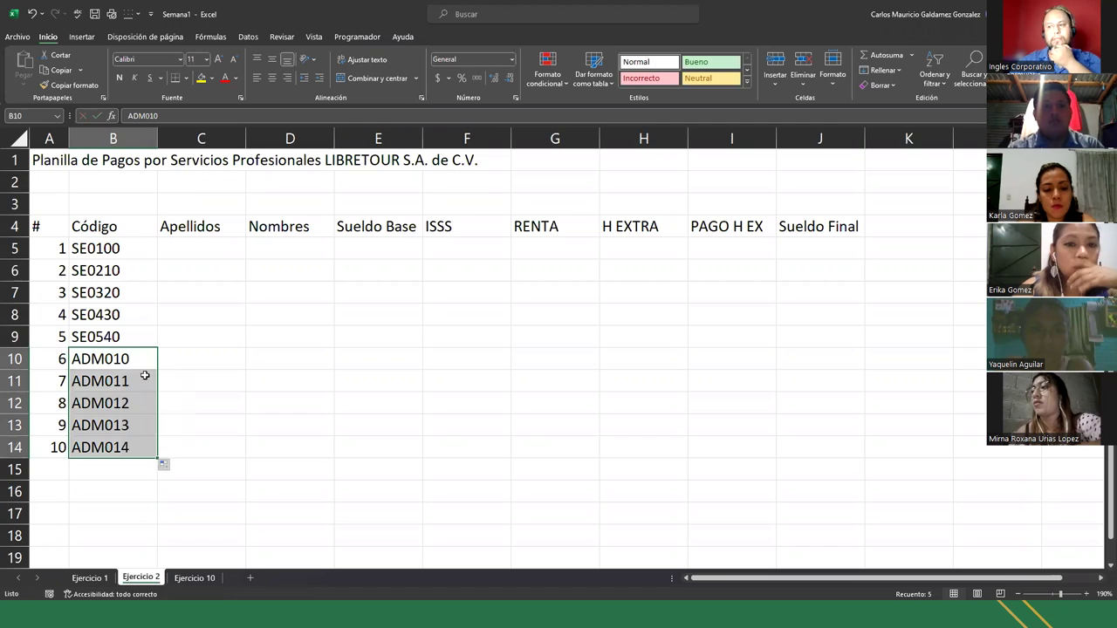
Fill in the surnames of the first five employees in cells C5 to C9
left_click(190, 249)
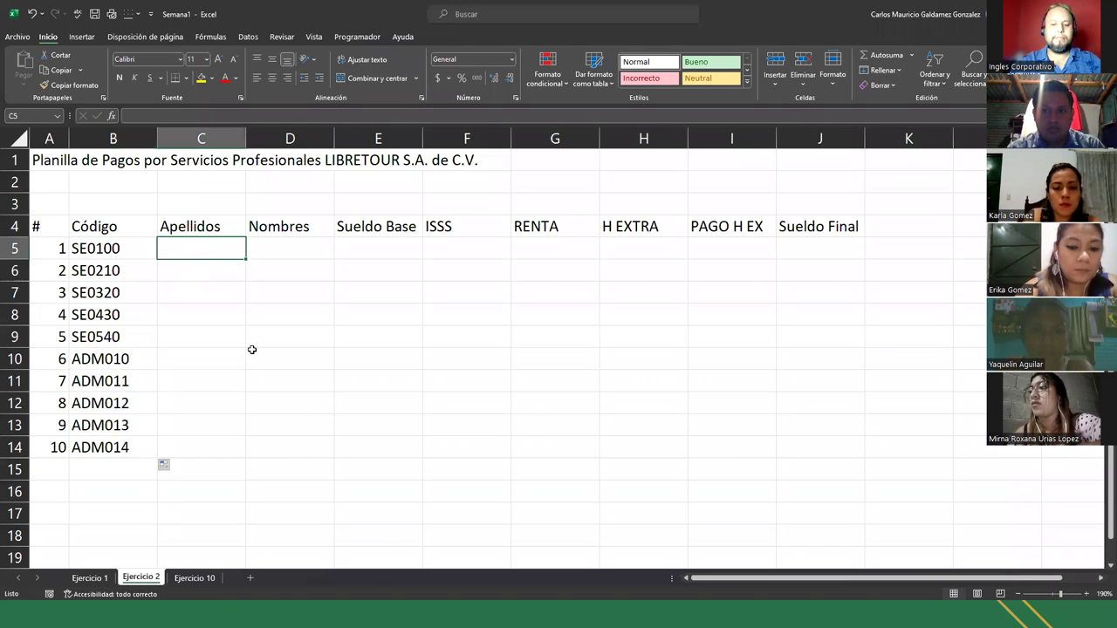
type("Ortiza")
key("BackSpace")
key("Return")
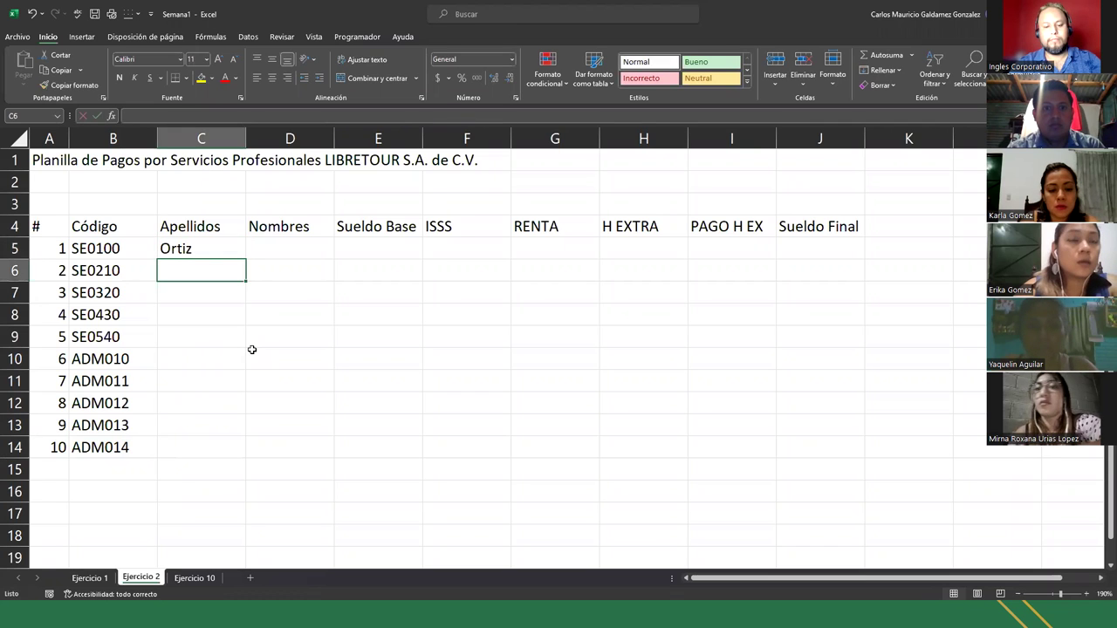
type("Hernan")
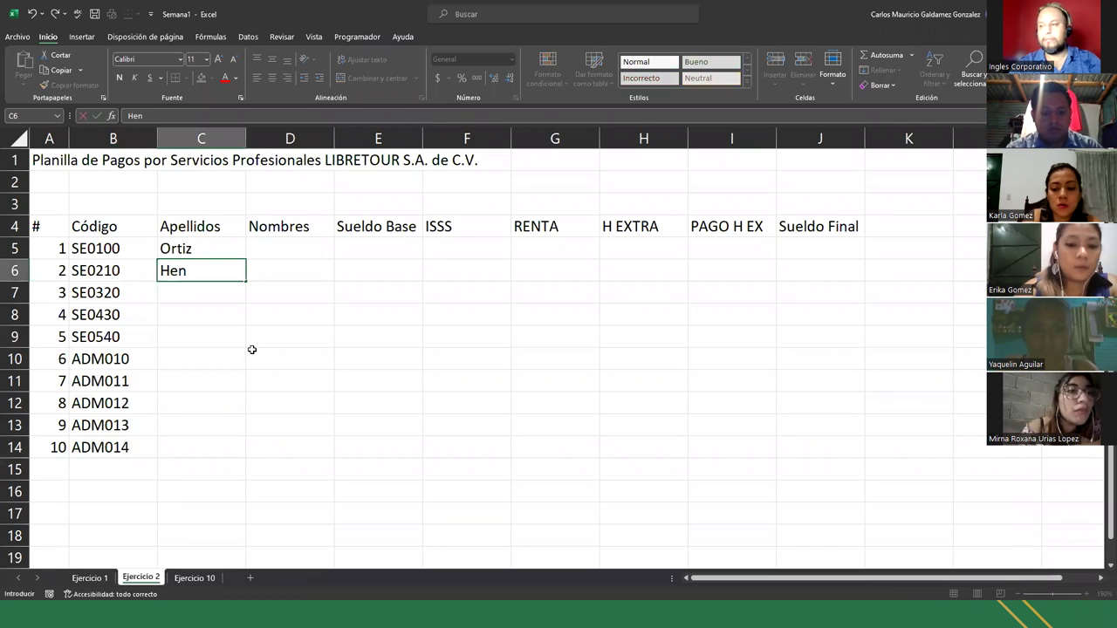
type("dez")
key("Return")
type("Cruz")
key("Return")
type("Pacheco")
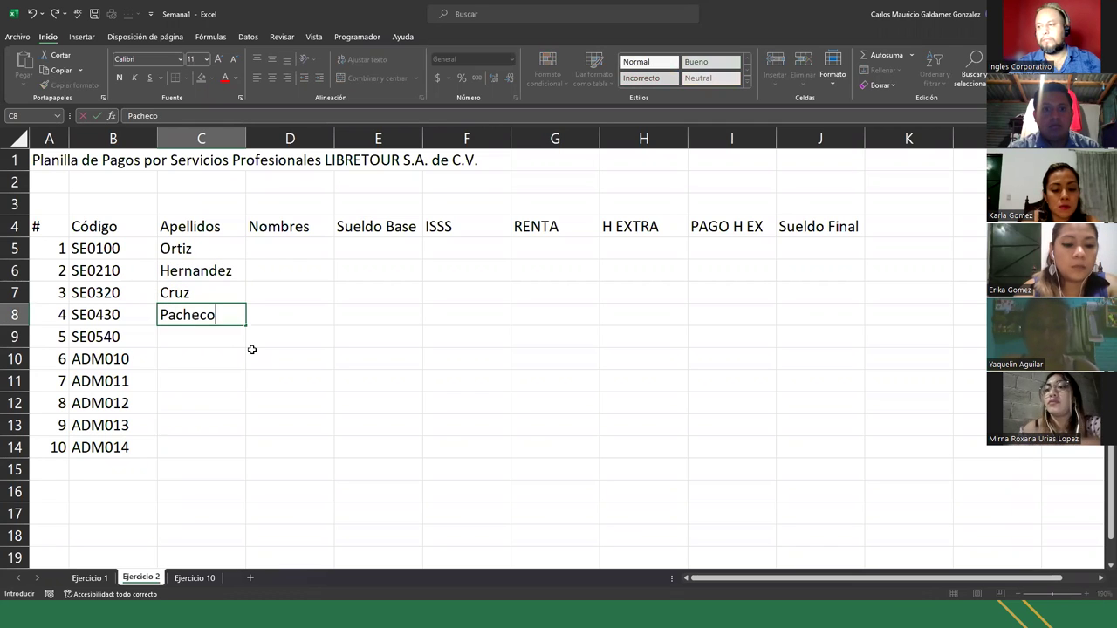
key("Return")
type("Navarro")
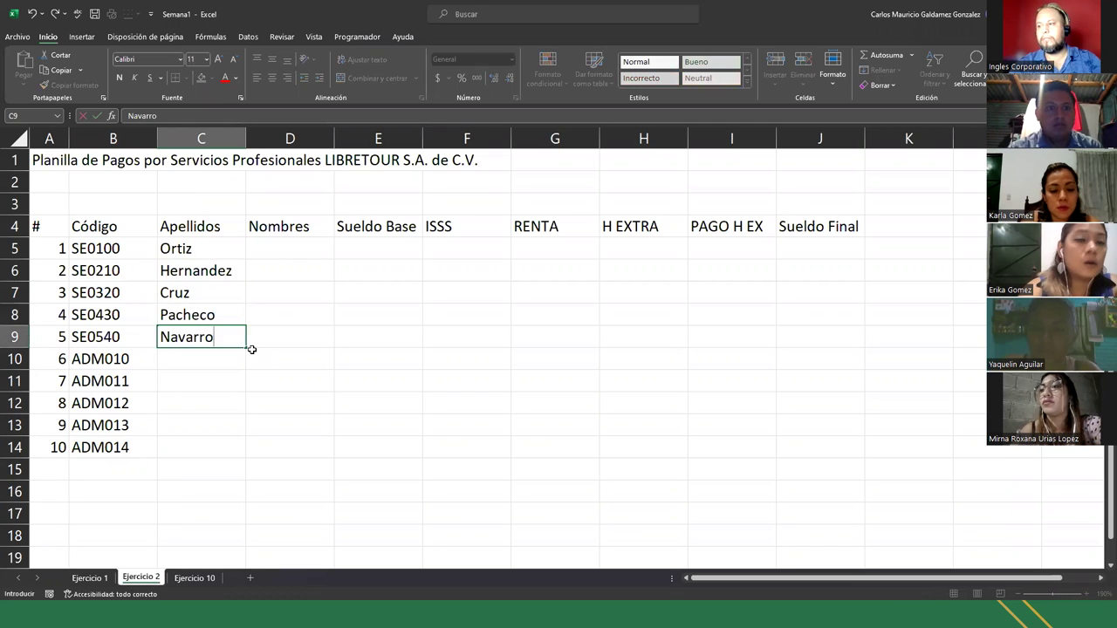
key("Return")
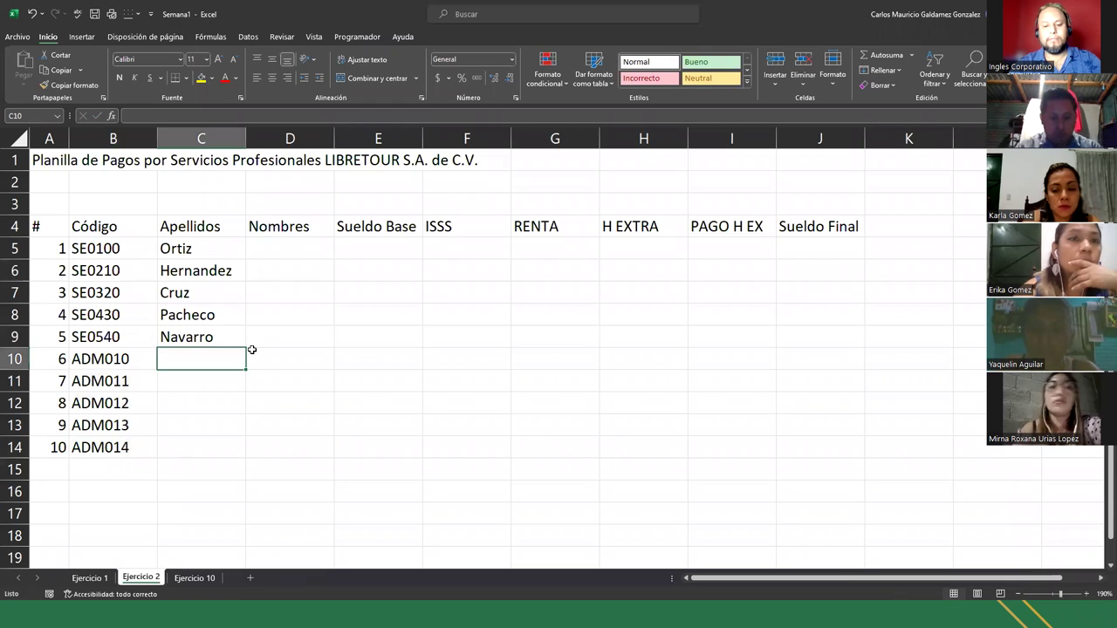
Complete the Apellidos column with the surnames of employees 6 to 10 in cells C10 to C14
type("Perez")
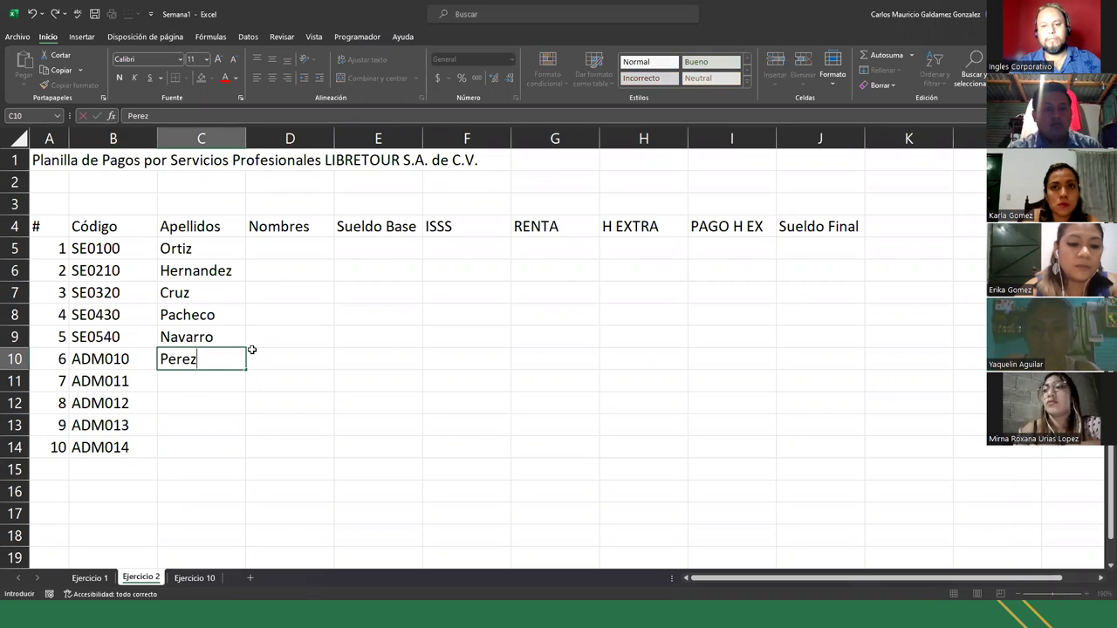
key("Return")
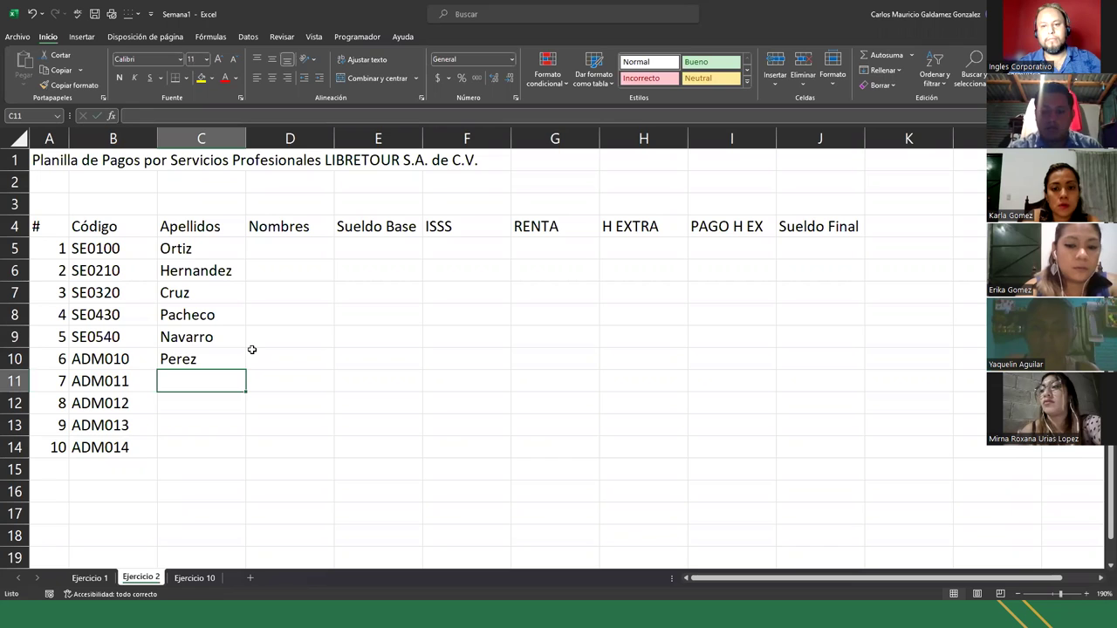
type("Gomez")
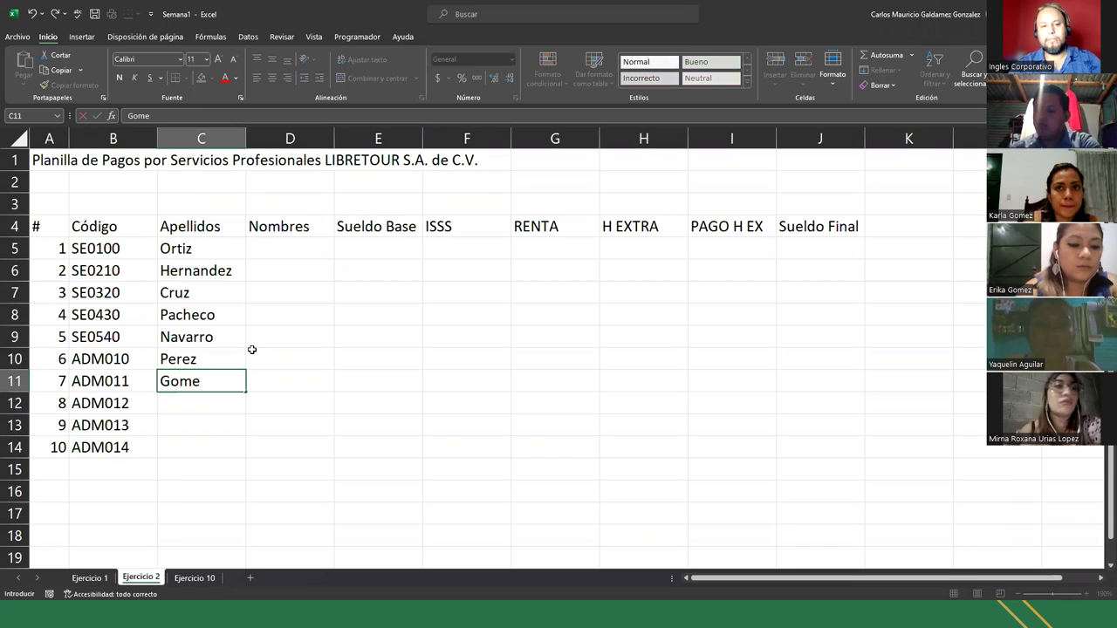
key("Return")
type("Guzman")
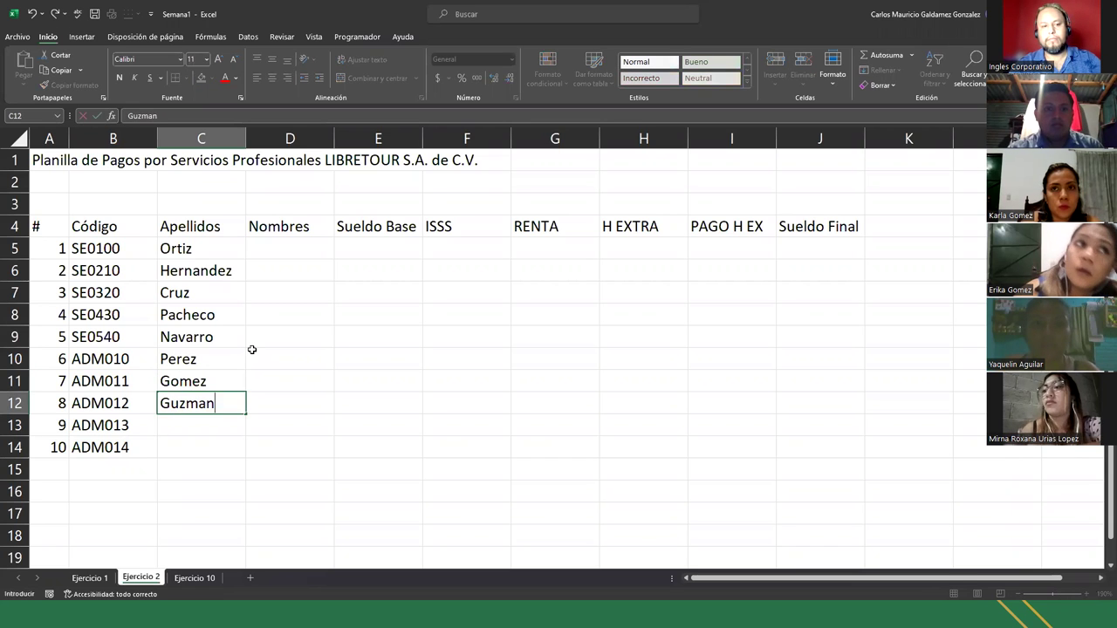
key("Return")
type("Aguilar")
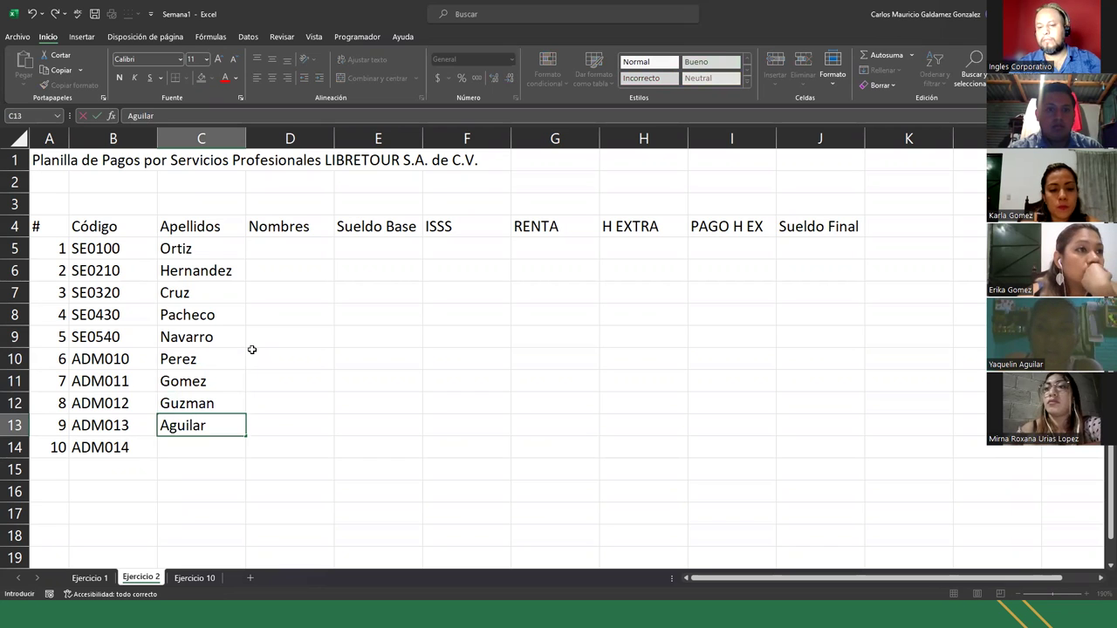
key("Return")
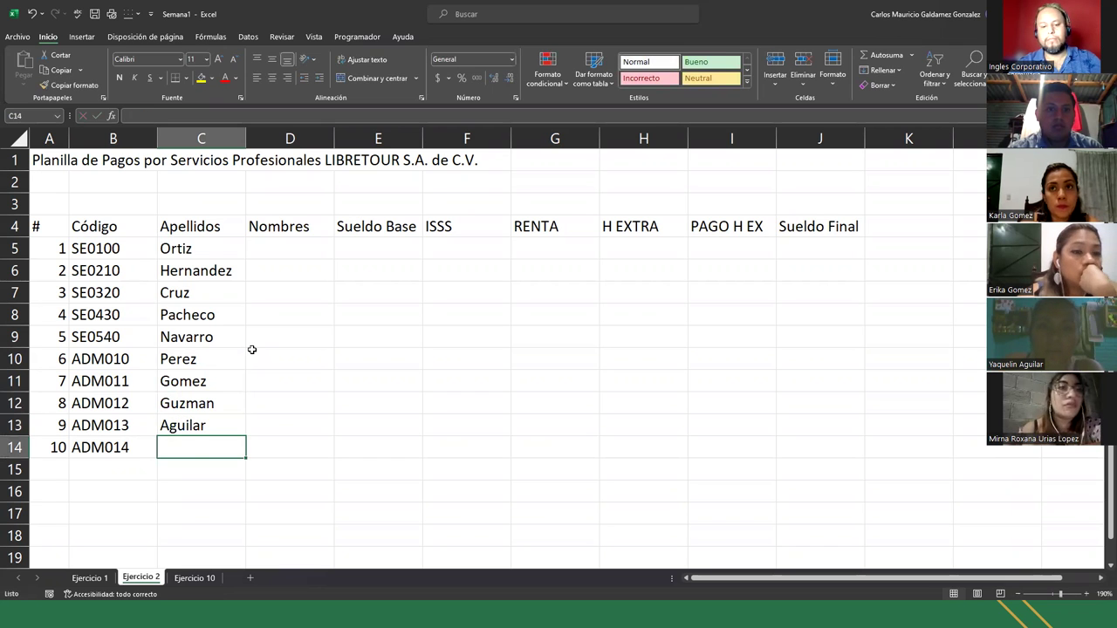
type("Coto")
key("Tab")
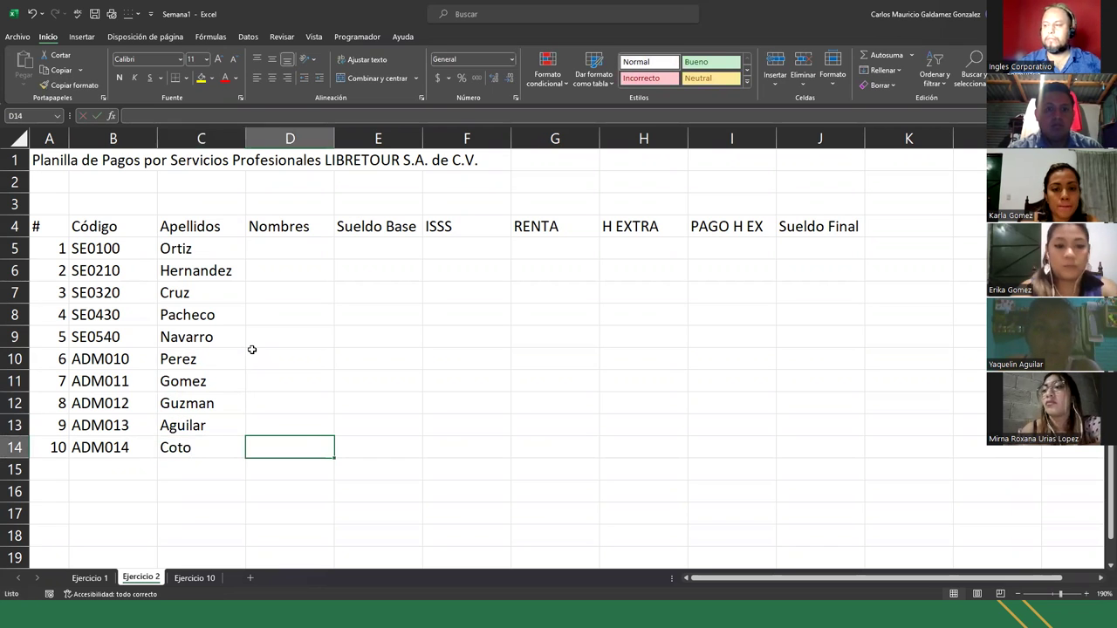
Fill in the first names of employees 1 to 5 in cells D5 to D9 of the Nombres column
key("ctrl+Up")
key("Down")
type("Luis")
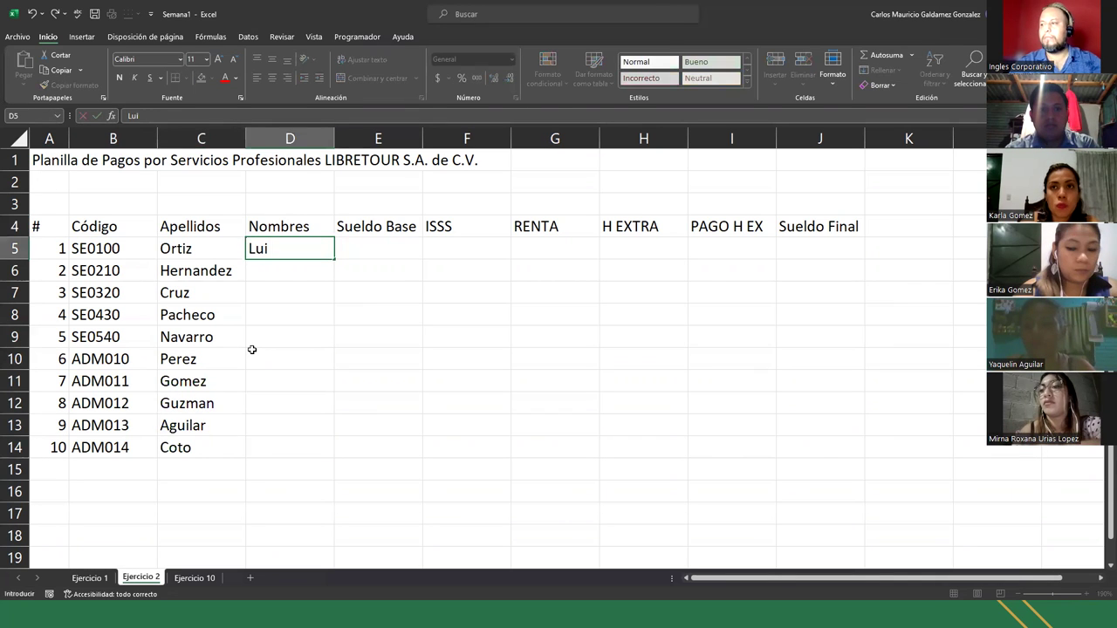
key("Return")
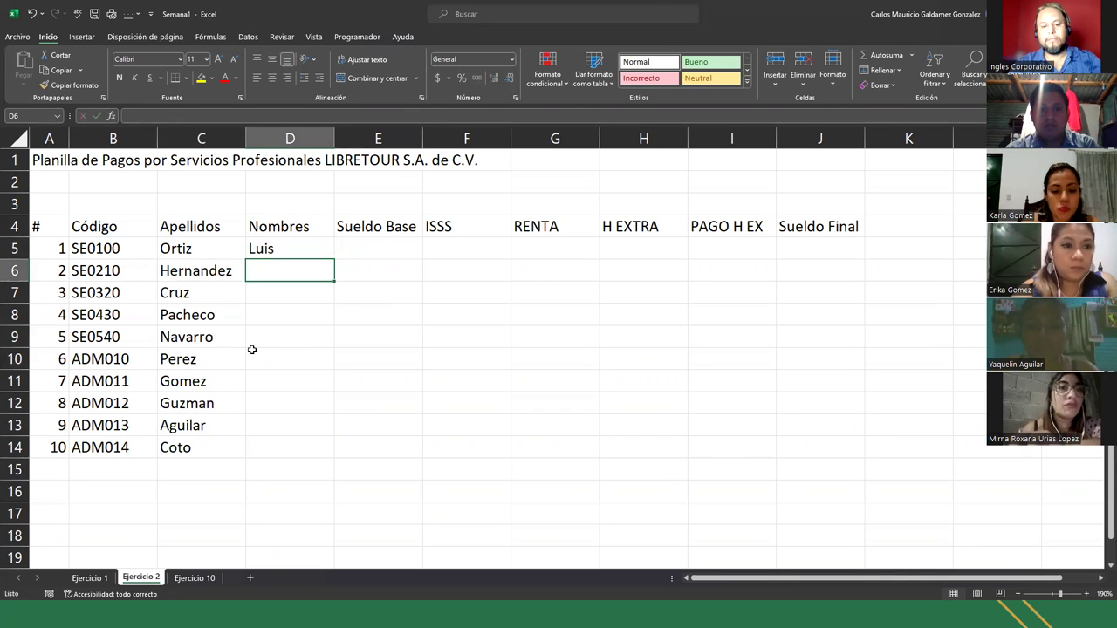
type("Am")
type("ia")
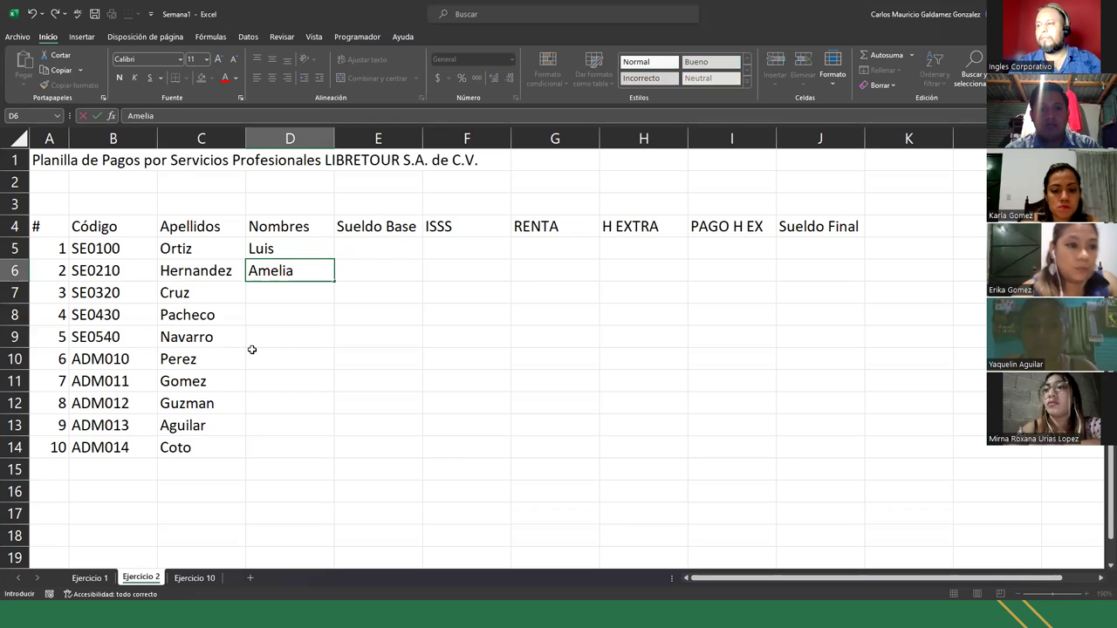
key("Return")
type("S")
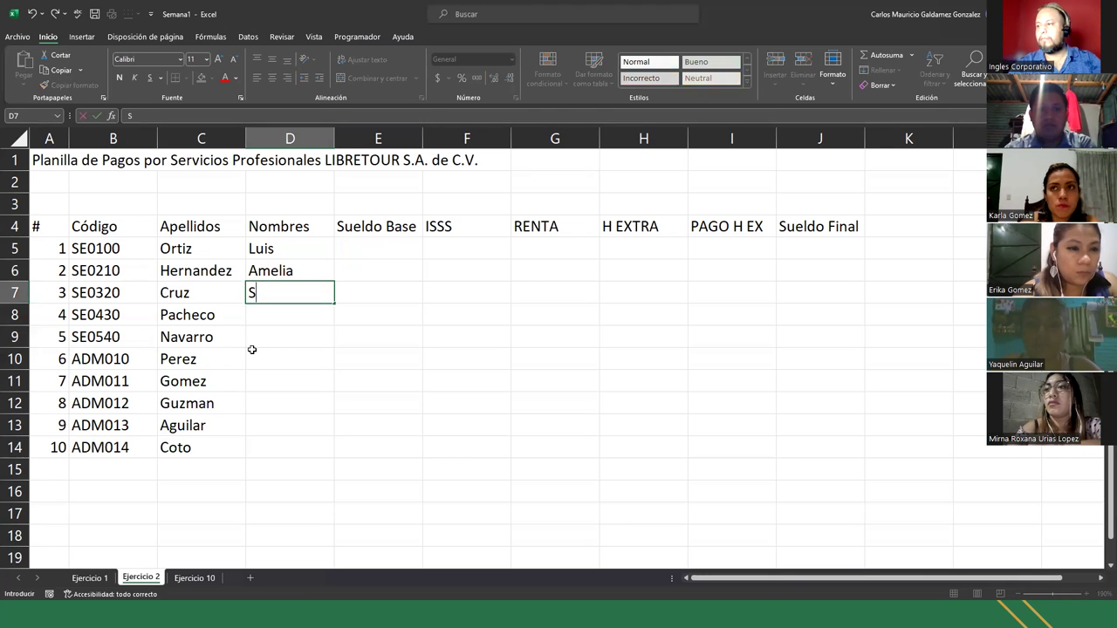
type("asha")
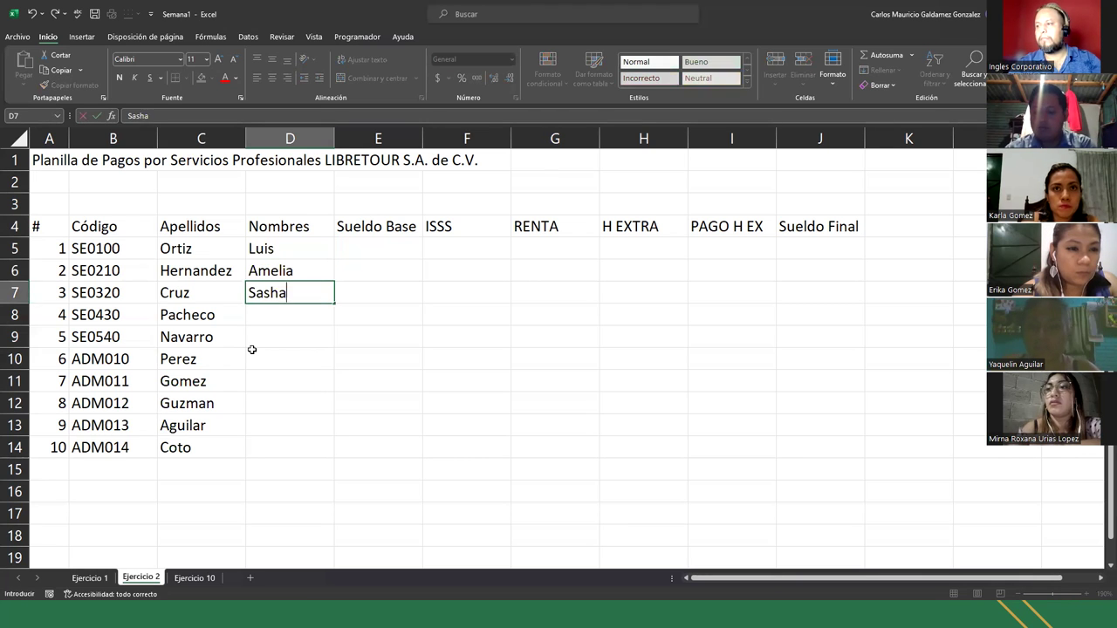
key("Return")
type("Natalia")
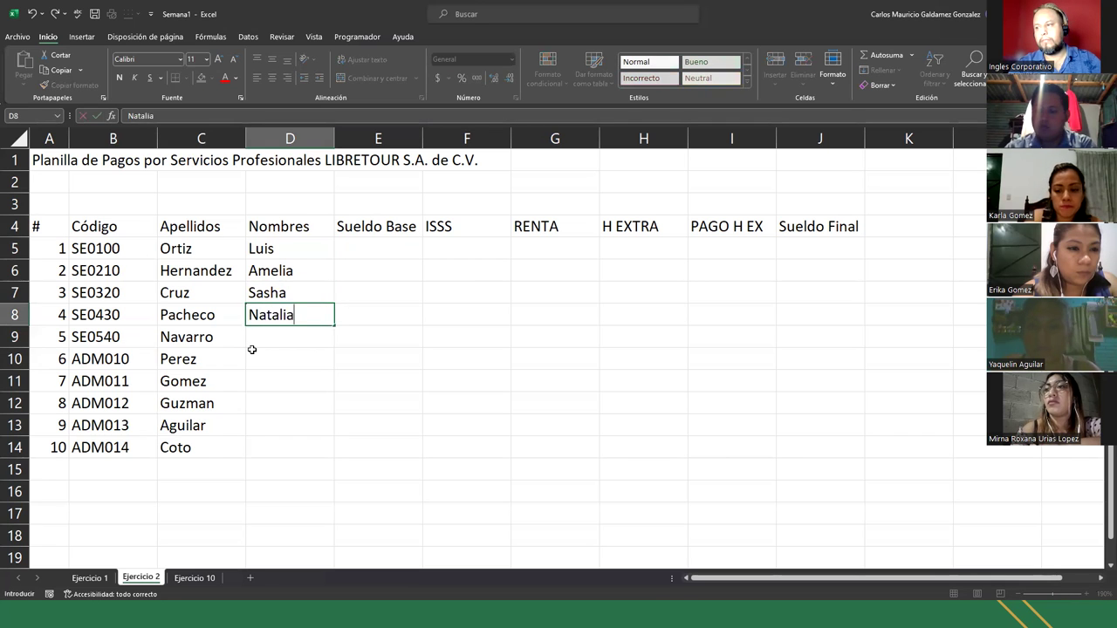
key("Return")
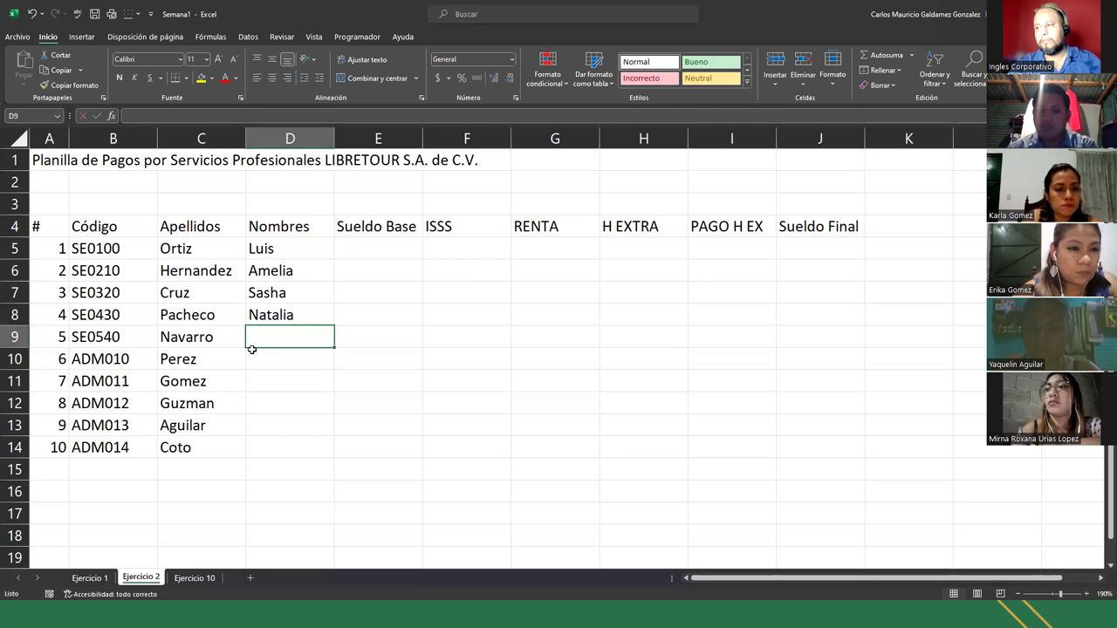
type("M")
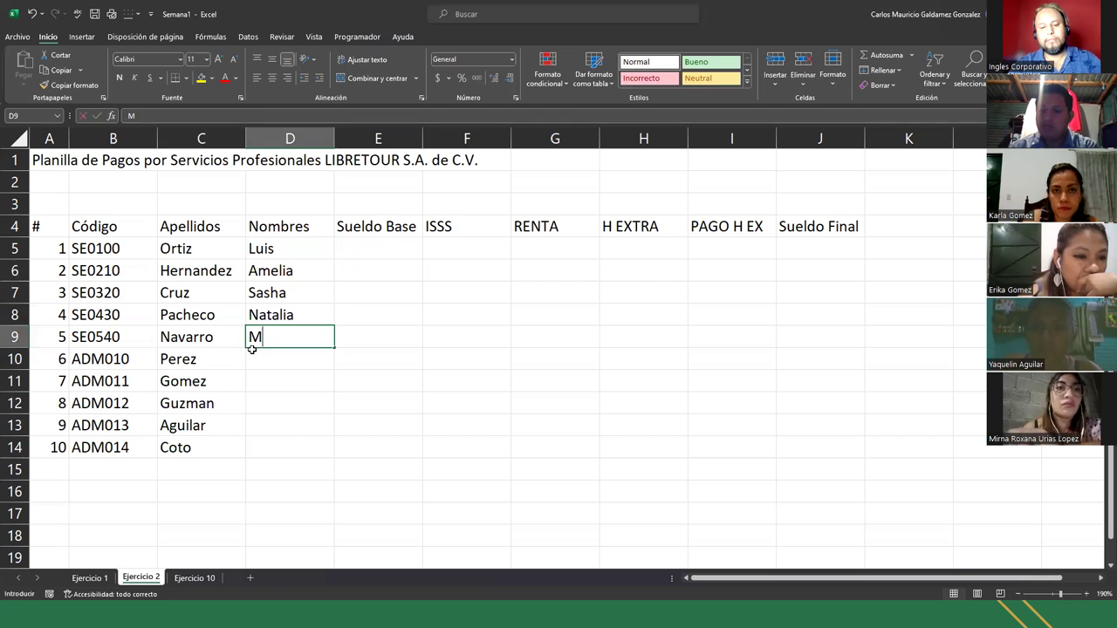
type("arvin")
key("Return")
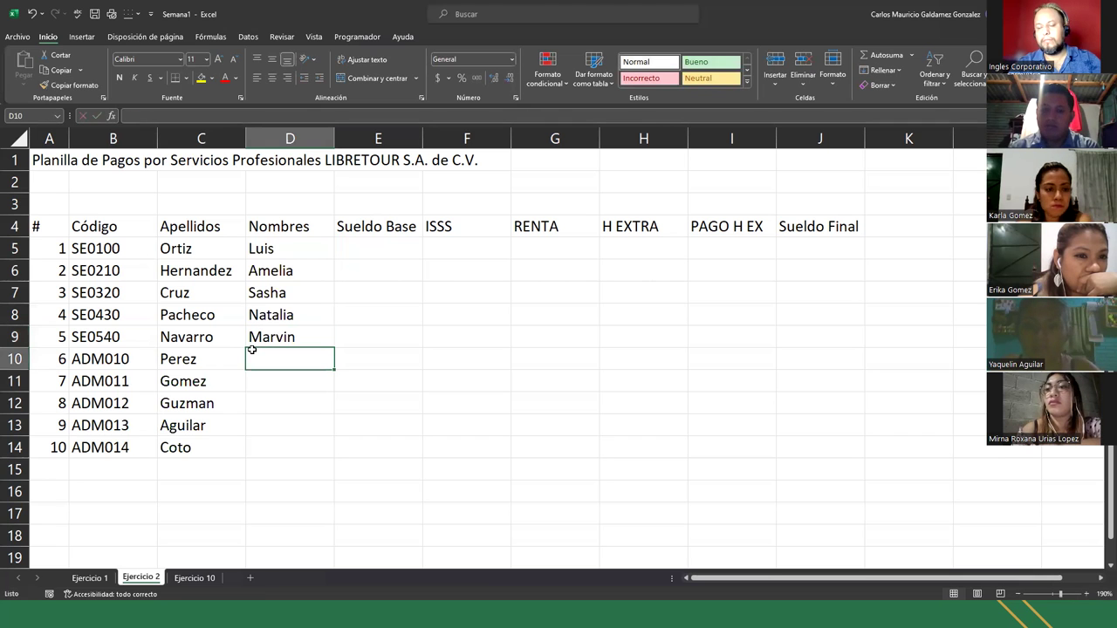
Enter the sixth employee's first name in cell D10 and correct its spelling, replacing the z with an s
type("Luiza")
key("Return")
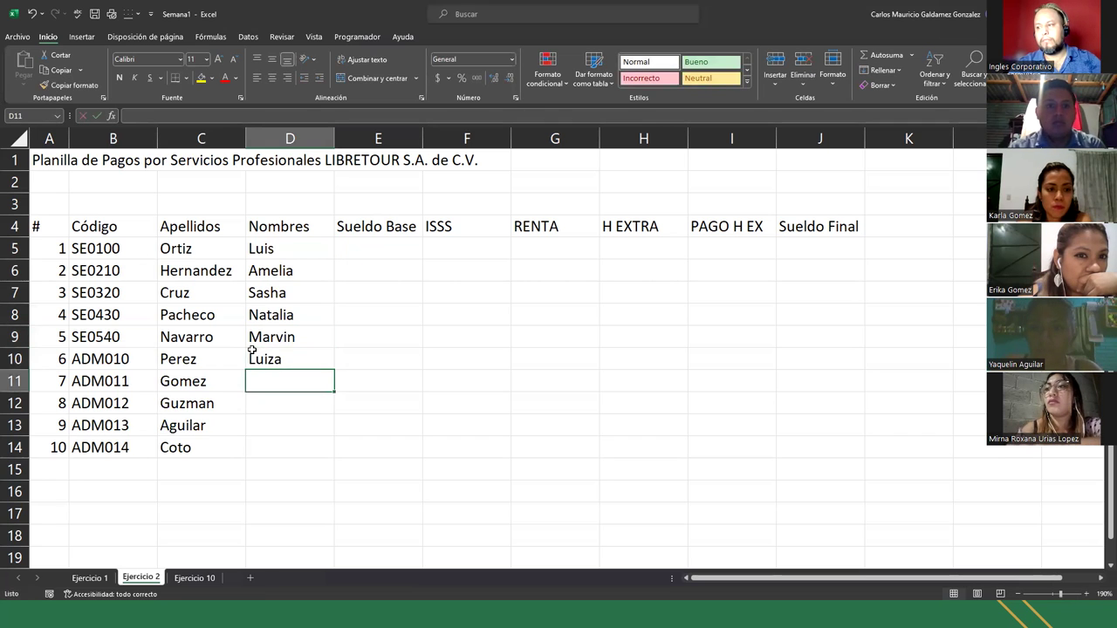
left_click(251, 351)
key("F2")
key("BackSpace")
key("BackSpace")
type("sa")
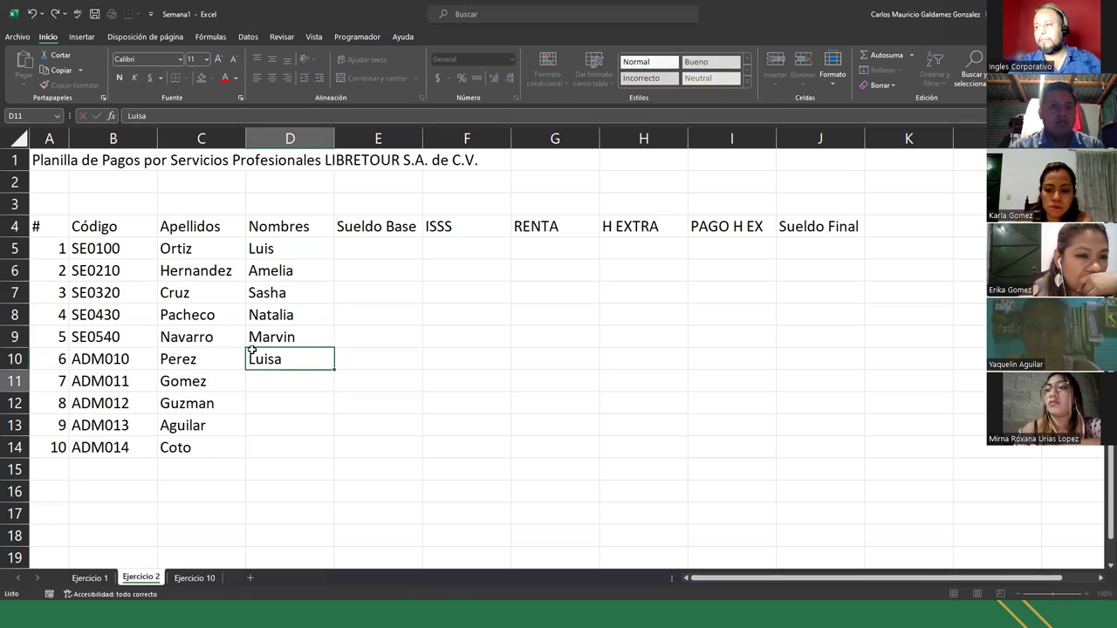
key("Return")
Complete the Nombres column with the first names of employees 7 to 10 in cells D11 to D14
type("Er")
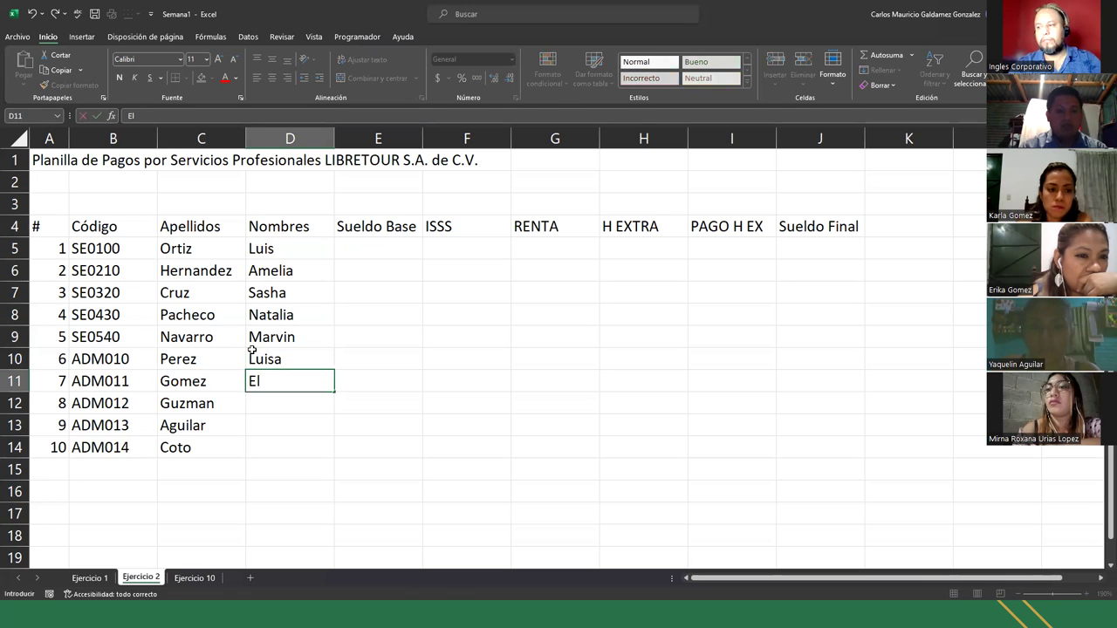
key("BackSpace")
key("BackSpace")
type("Herlinda")
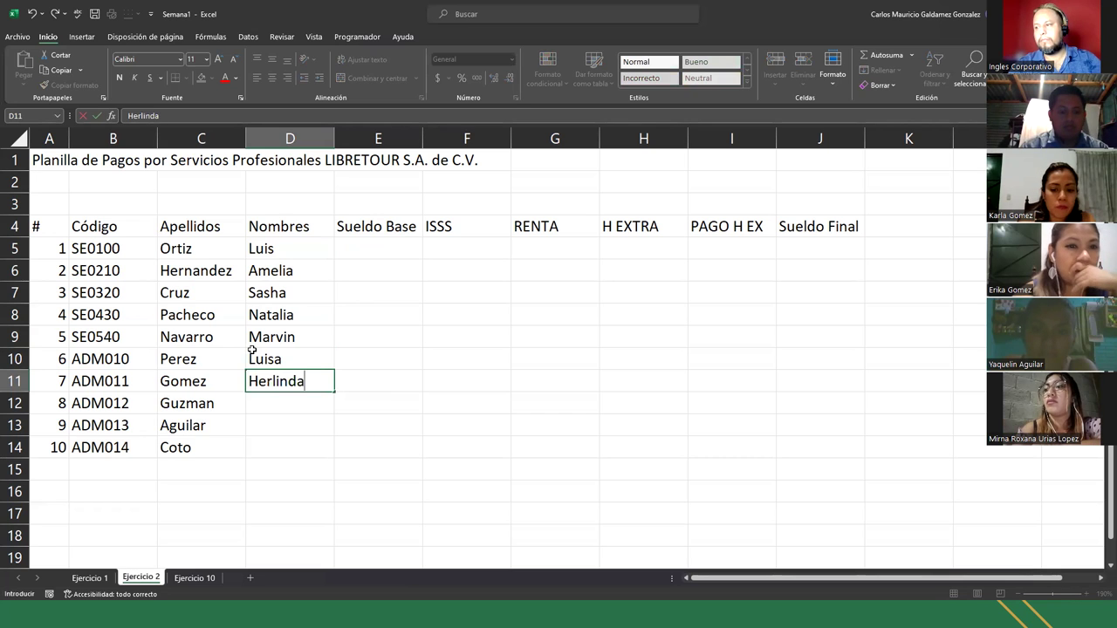
key("Return")
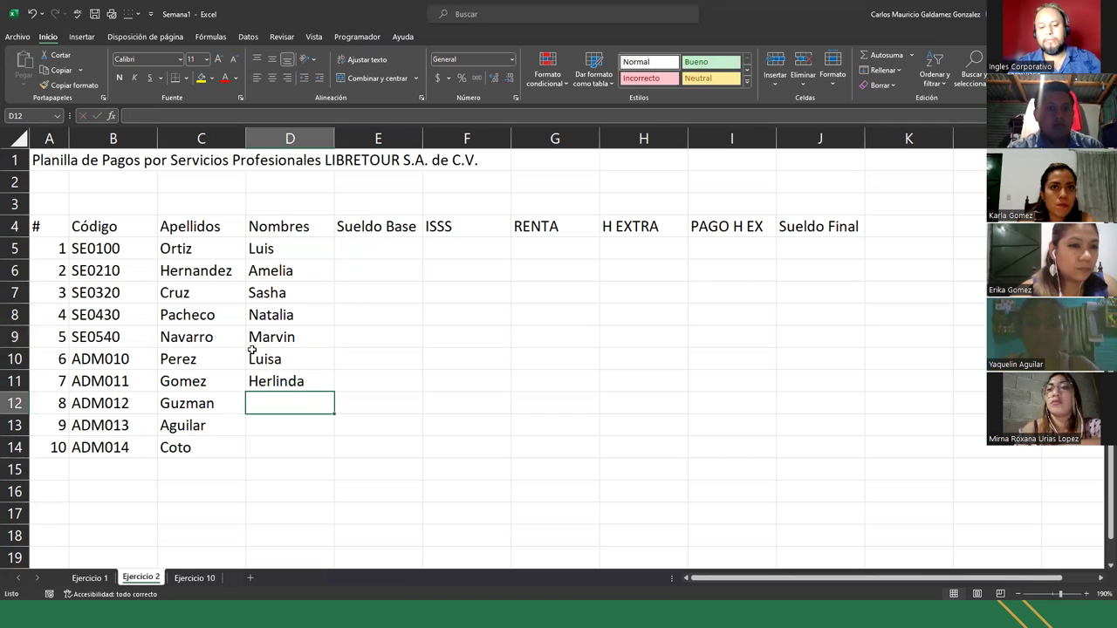
type("Mauricio")
key("Return")
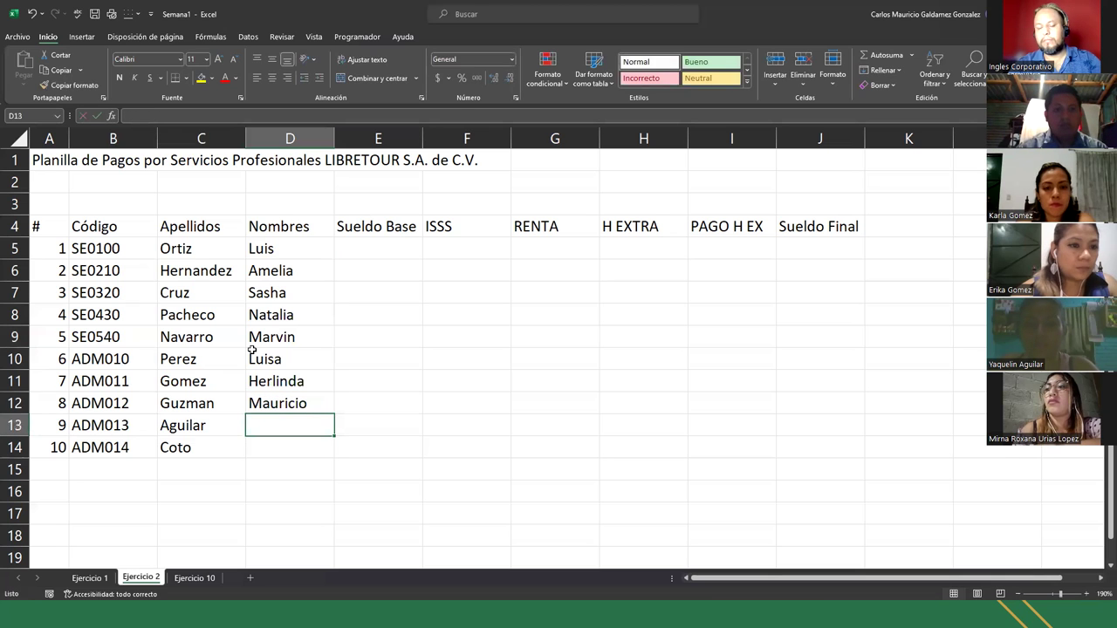
type("Melvin")
key("Return")
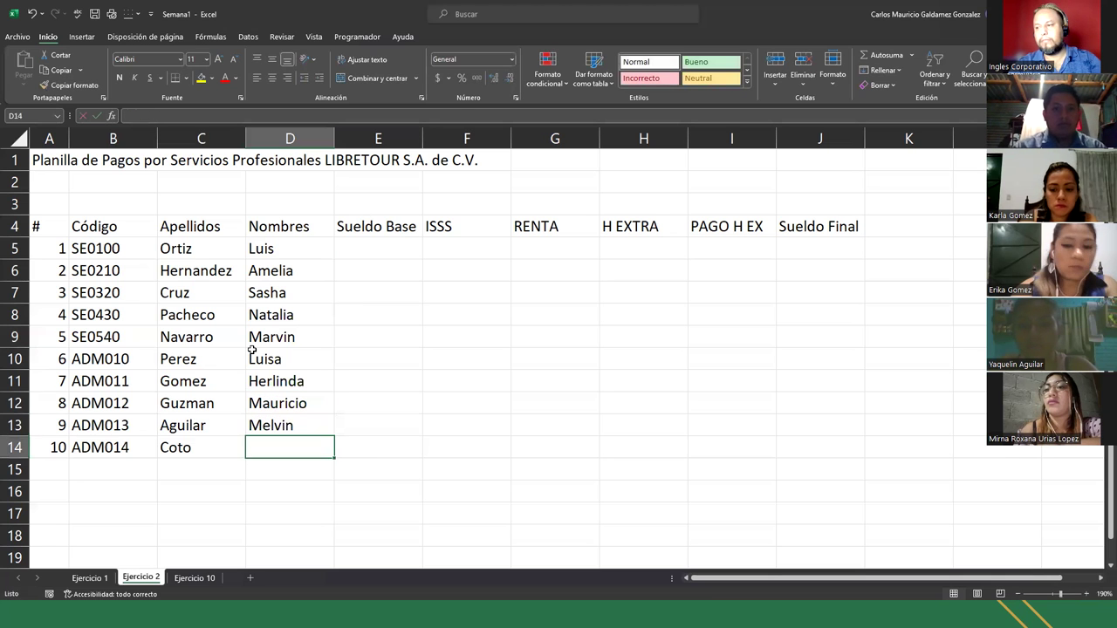
type("Alexander")
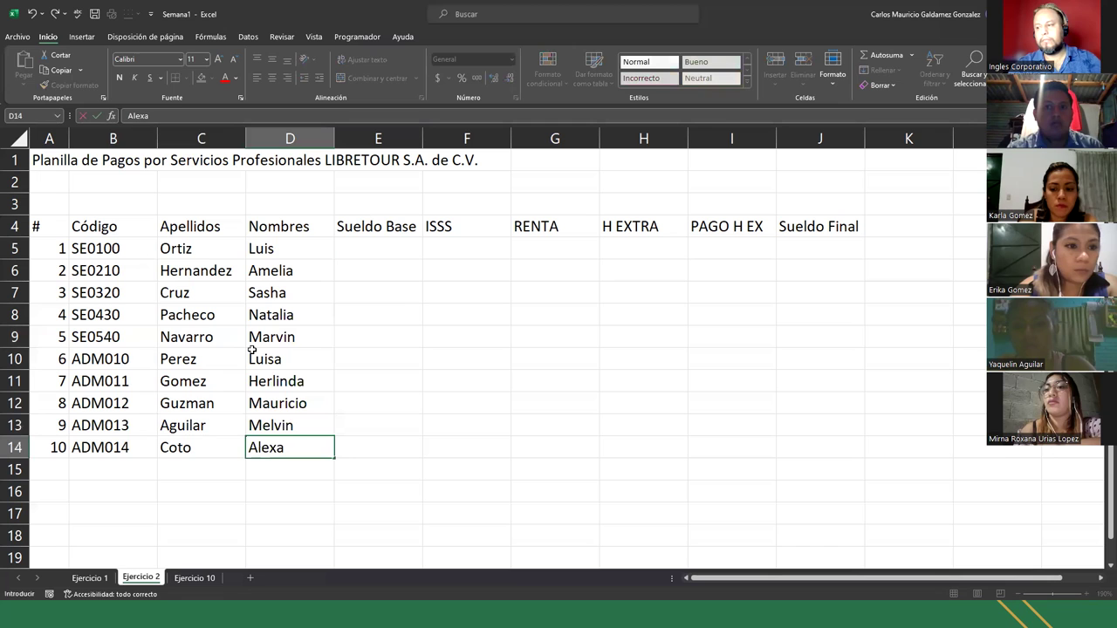
key("Right")
Enter a base salary of 670 for the first two employees in cells E5 and E6 of the Sueldo Base column
key("Up")
key("Up")
key("Up")
key("Up")
key("Up")
key("Up")
key("Up")
key("Up")
key("Up")
key("Up")
key("Up")
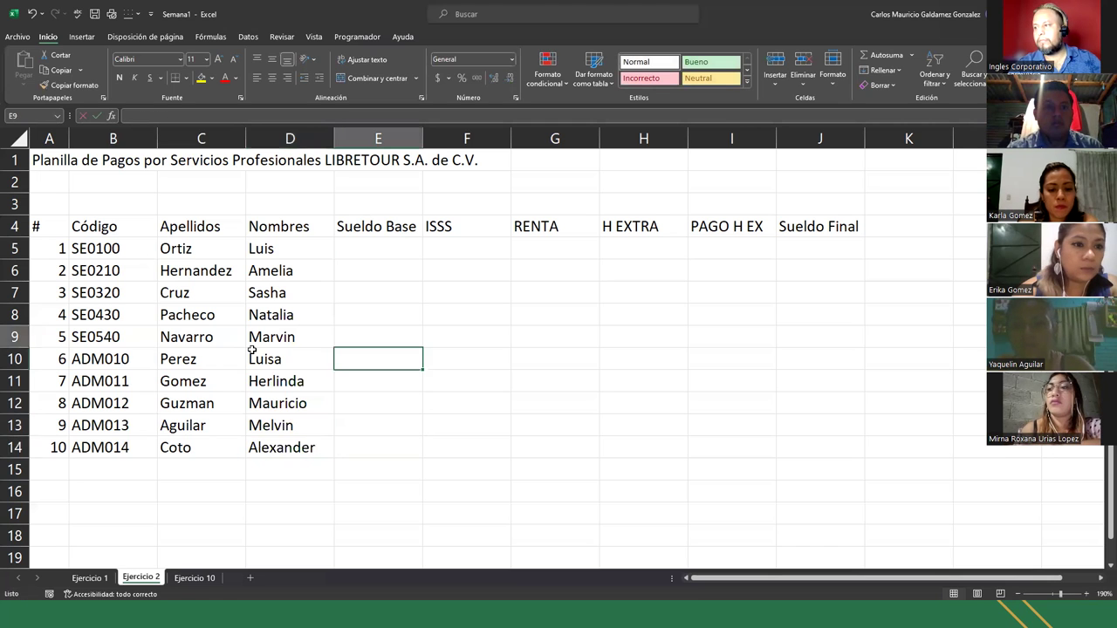
key("Down")
key("Down")
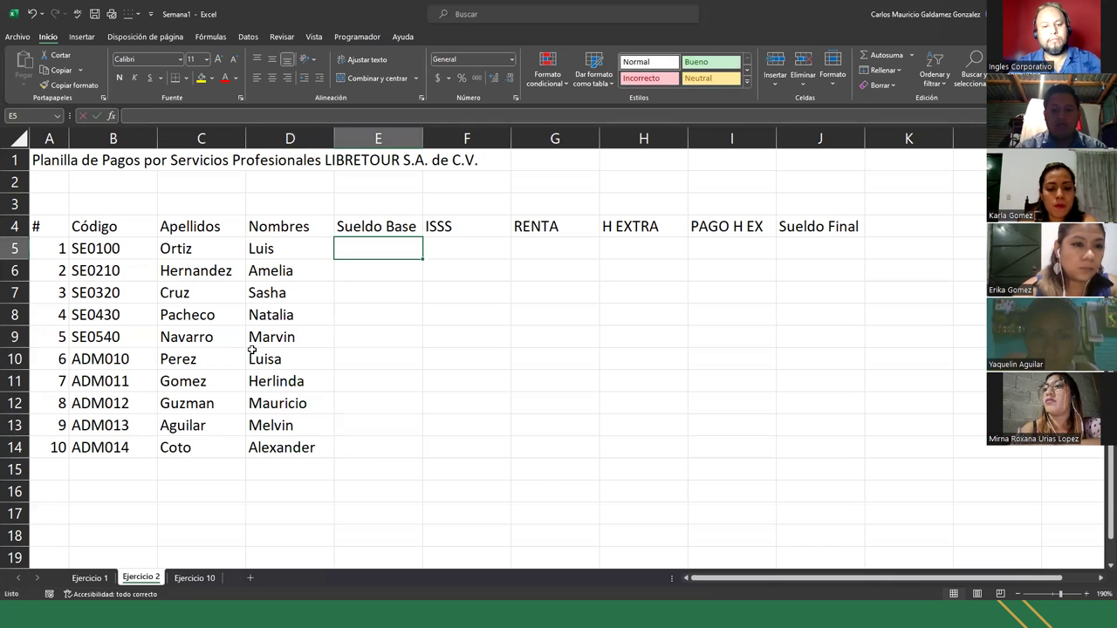
type("670")
key("Return")
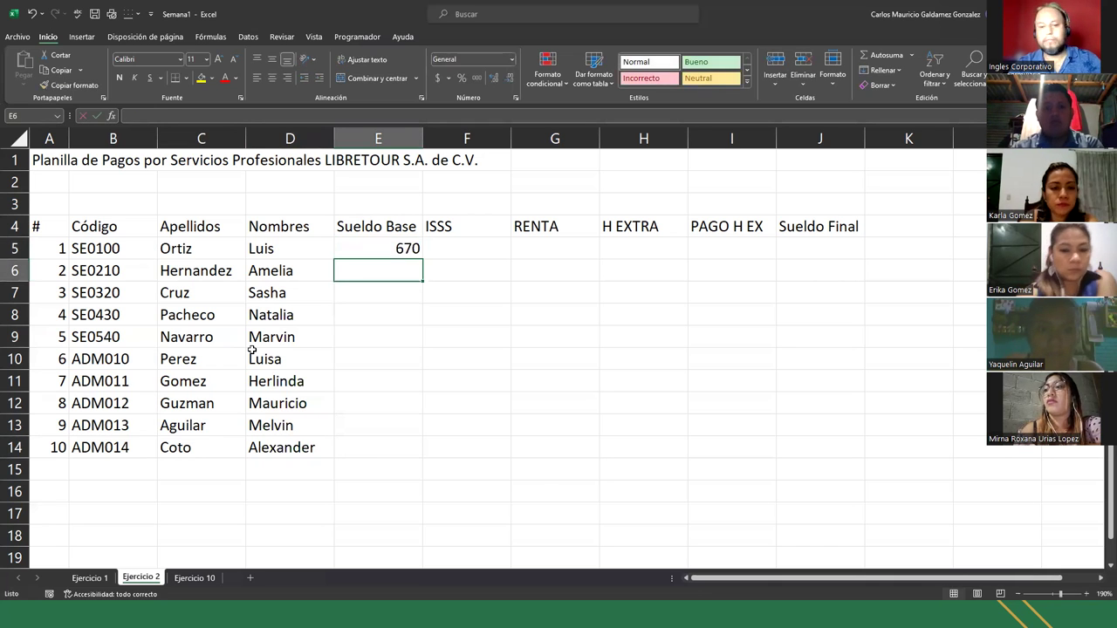
type("670")
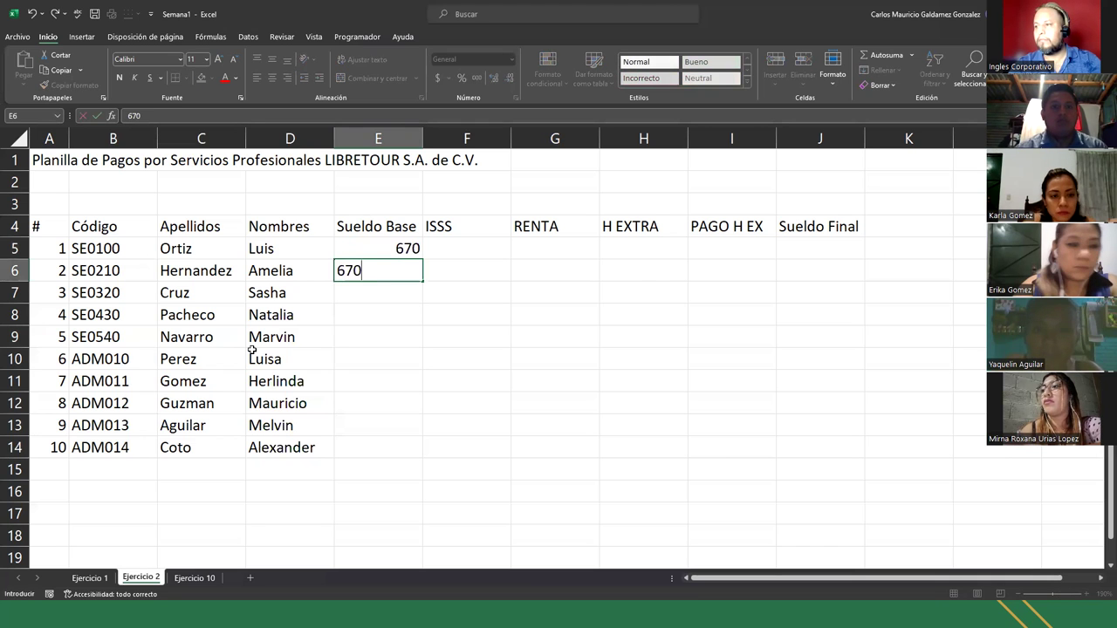
key("Return")
Enter a base salary of 650 for employees 3 to 5 in cells E7 to E9
type("650")
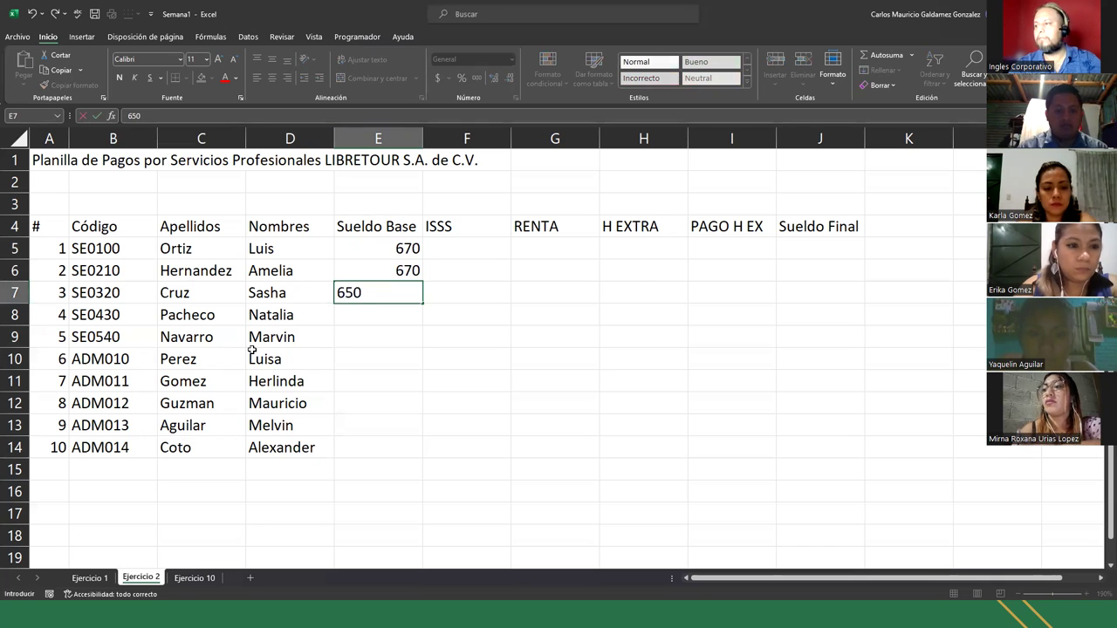
key("Return")
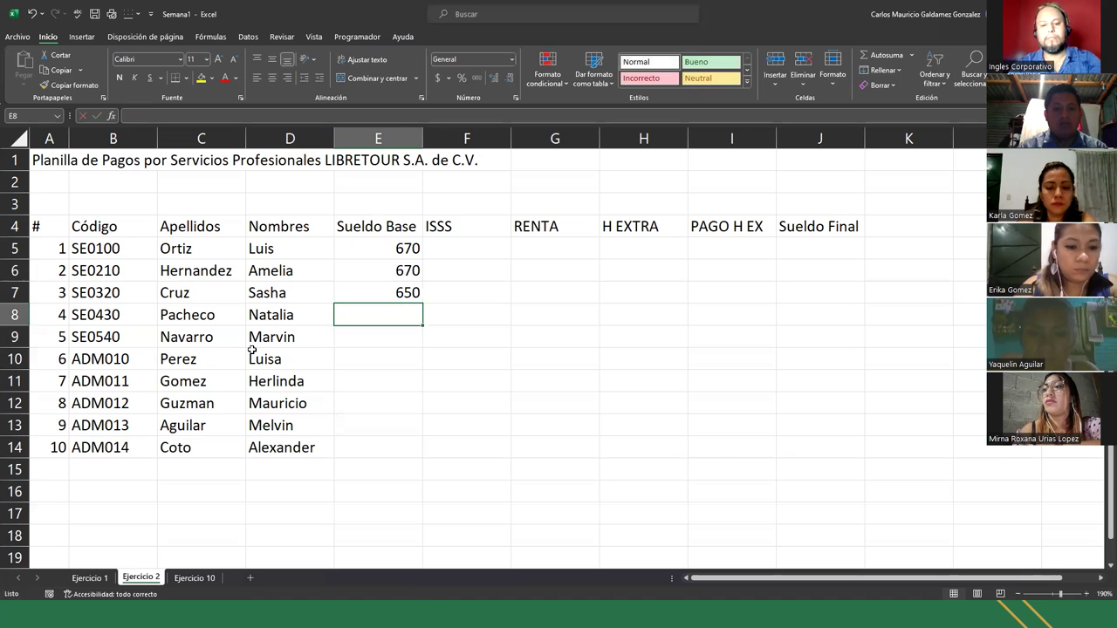
type("65")
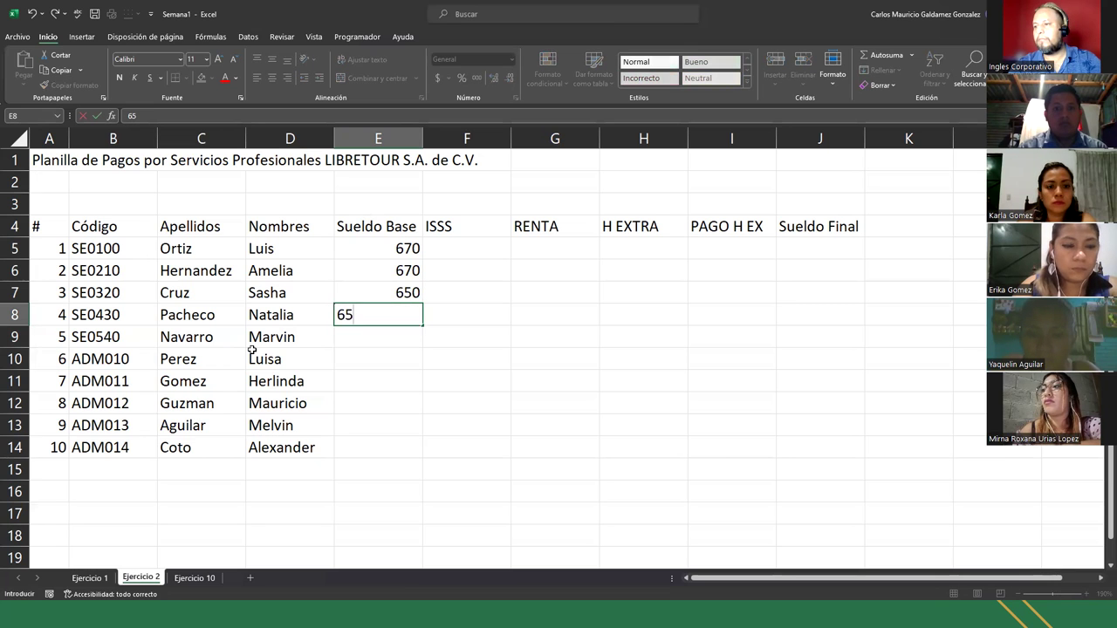
type("0")
key("Return")
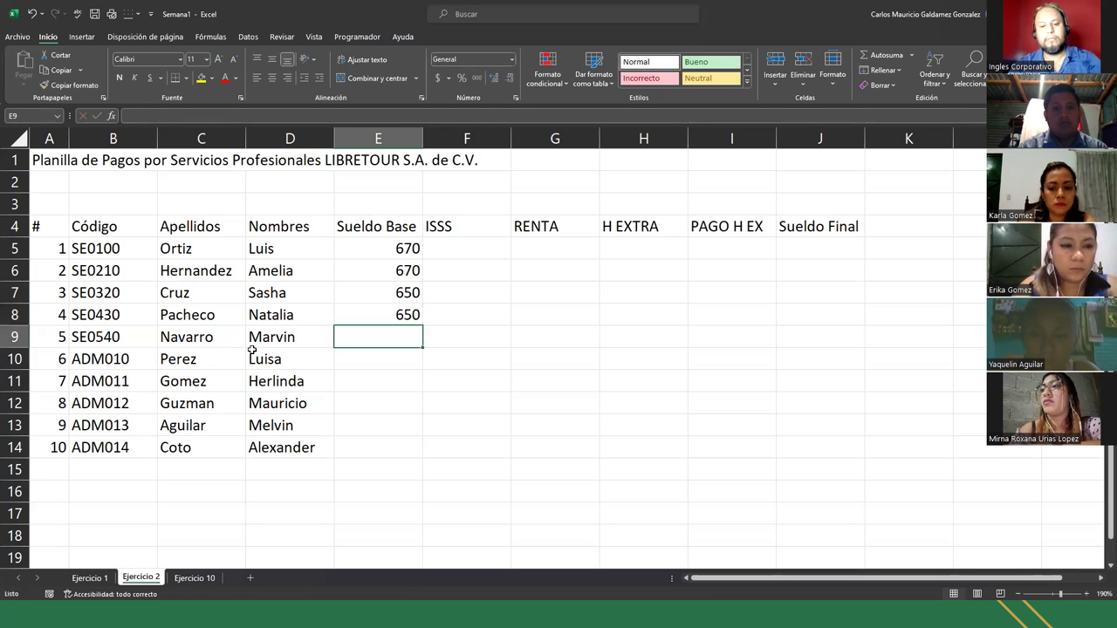
type("650")
key("Return")
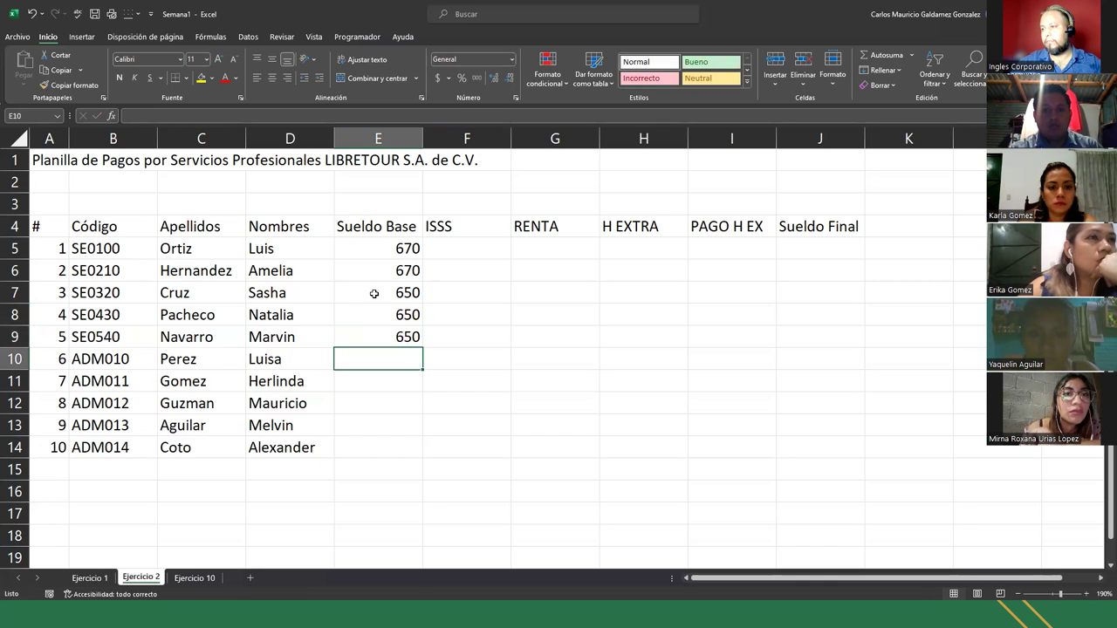
Complete the Sueldo Base column for employees 6 to 10 in cells E10 to E14 with 700, 750, 750, 800 and 900
type("700")
key("Return")
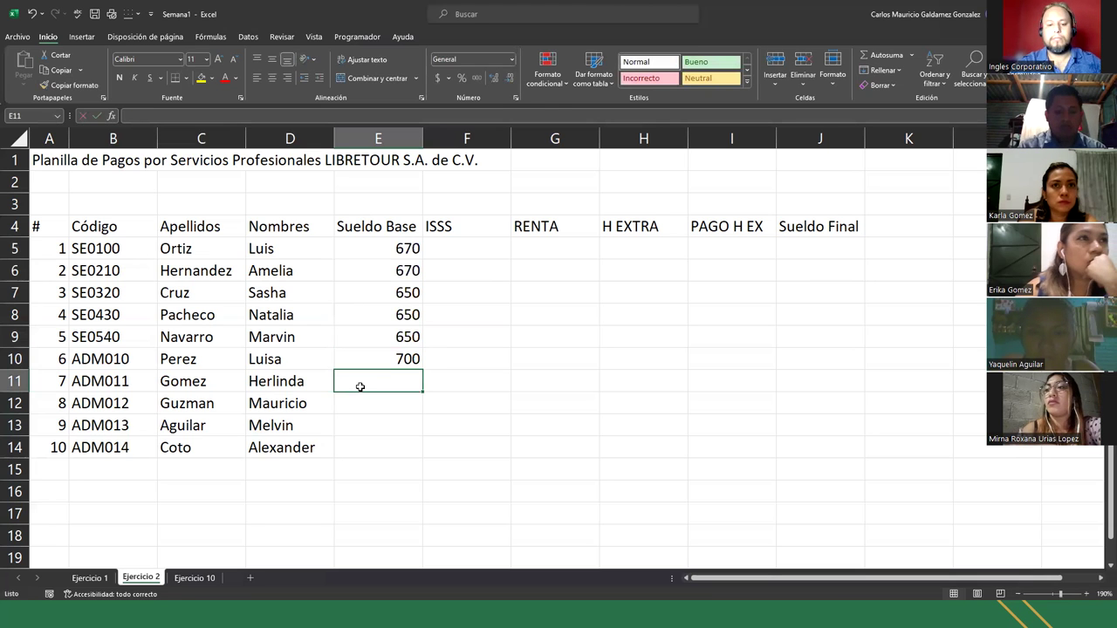
type("750")
key("Return")
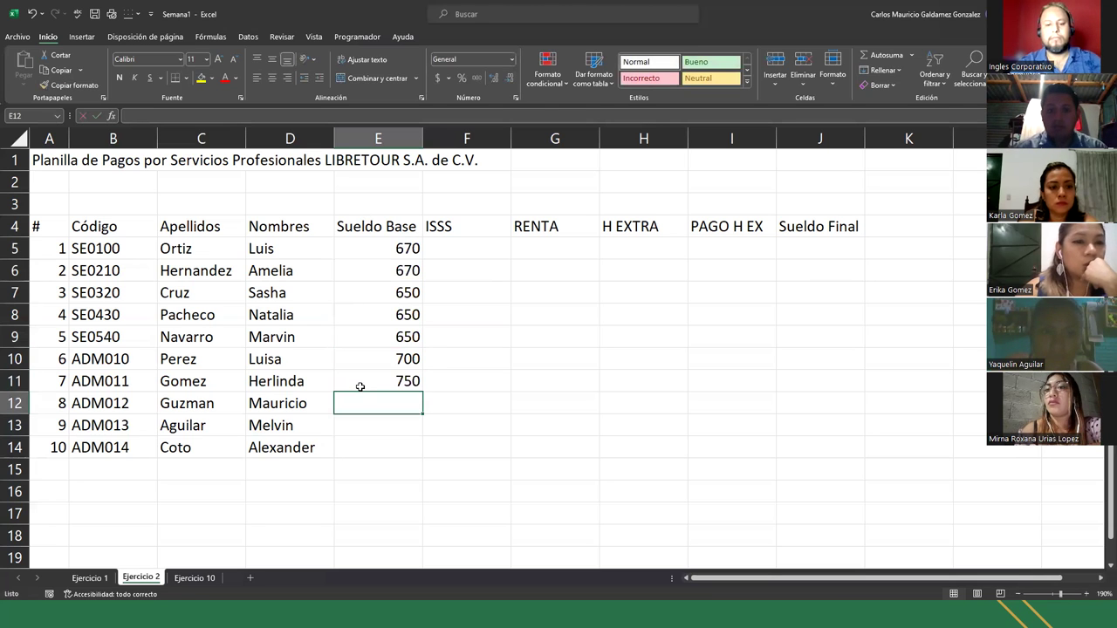
type("750")
key("Return")
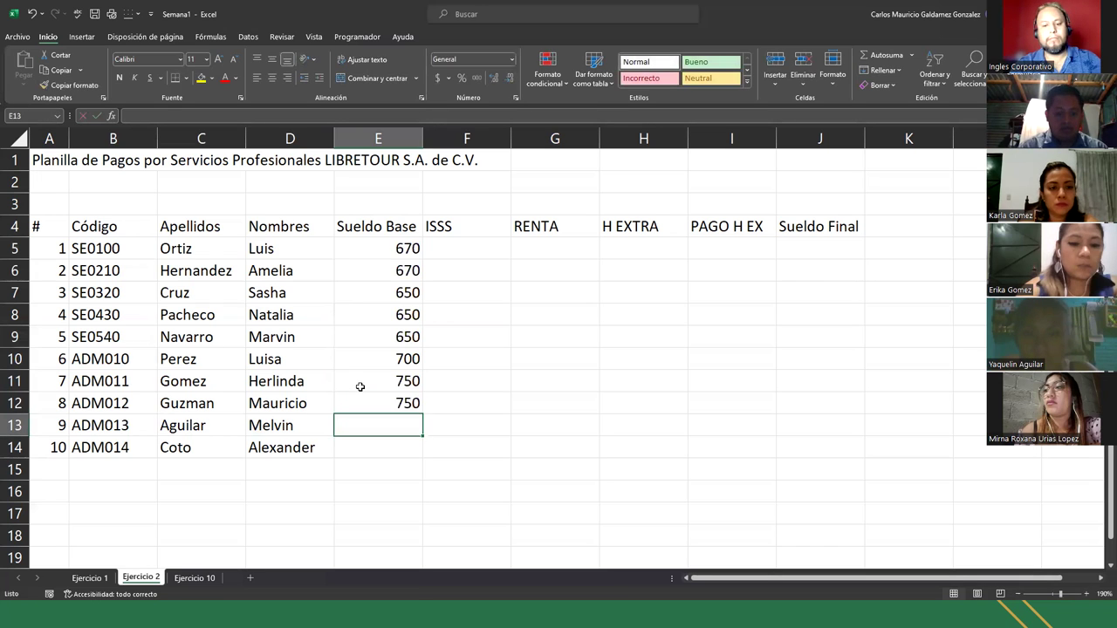
type("800")
key("Return")
type("900")
key("Return")
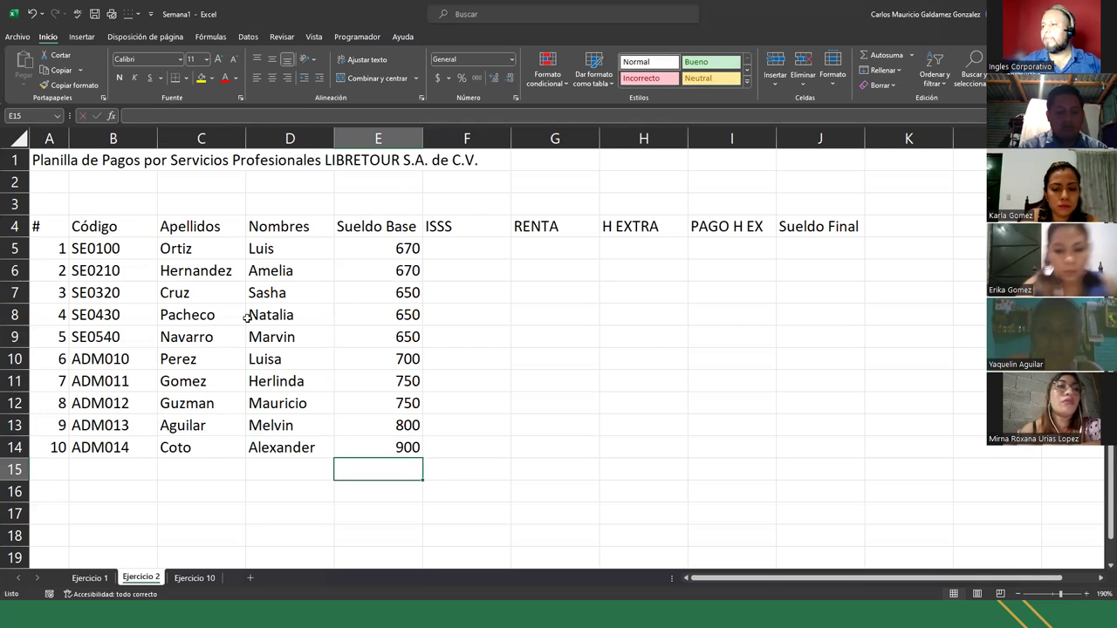
Take a screen snip of the worksheet area containing the payroll title and the whole table
left_click(225, 341)
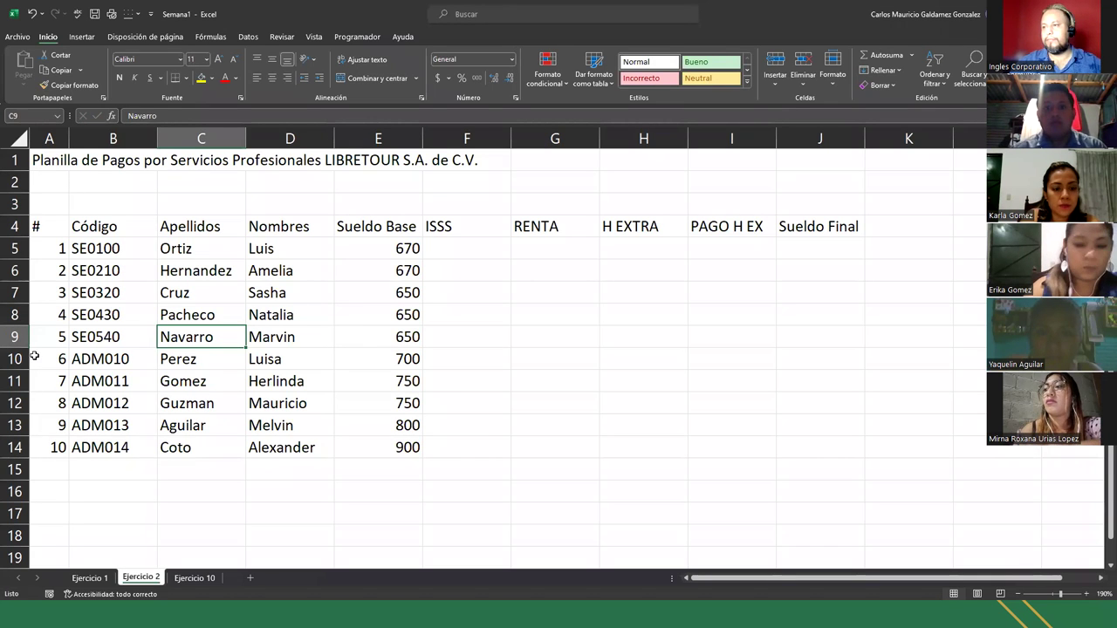
key("super+shift+s")
left_click_drag(2, 128, 891, 521)
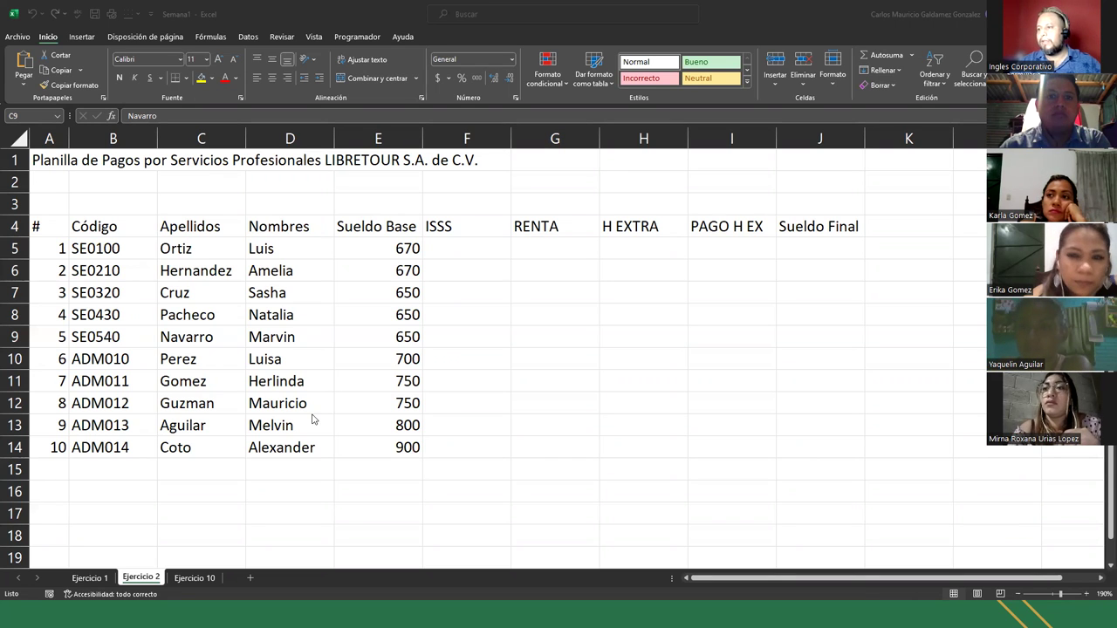
Apply all borders to the payroll table in range A4:J14
left_click_drag(46, 226, 816, 460)
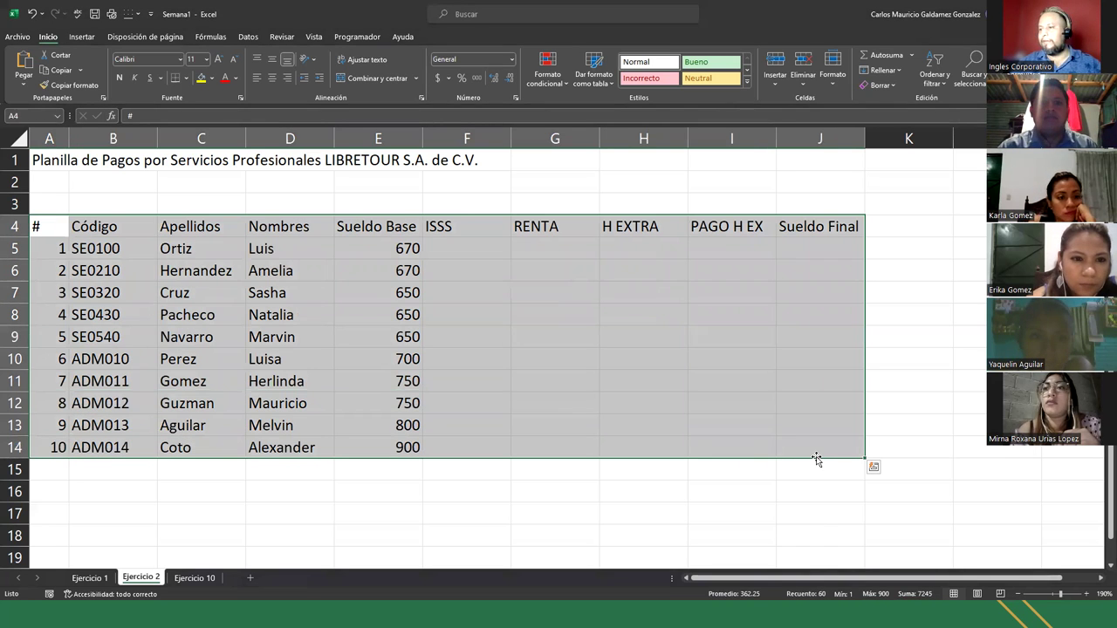
left_click(186, 78)
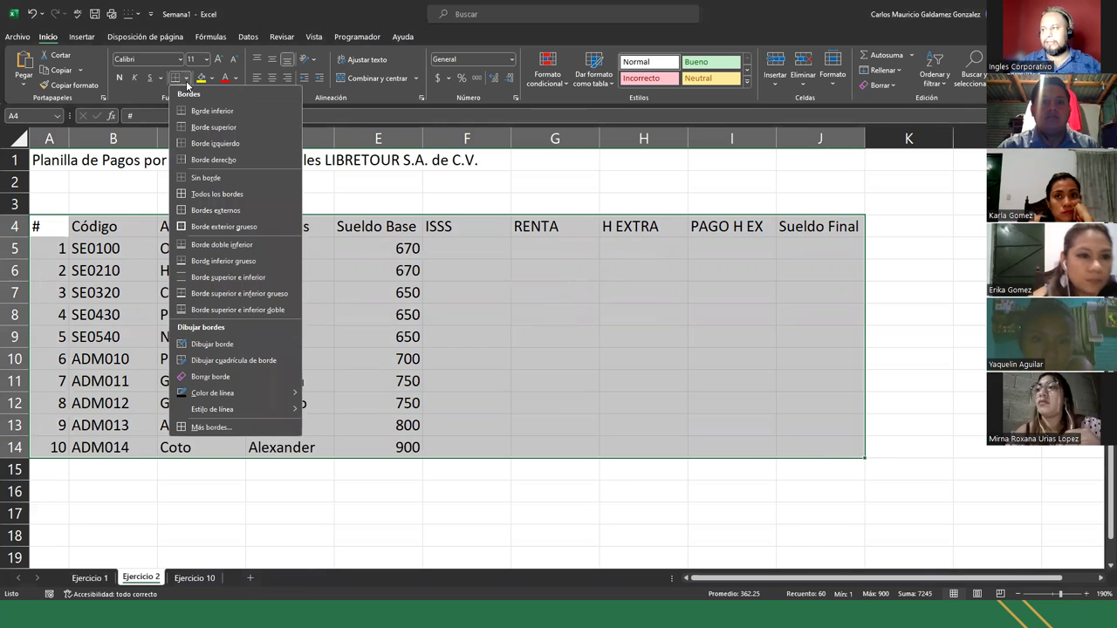
left_click(252, 198)
left_click(556, 417)
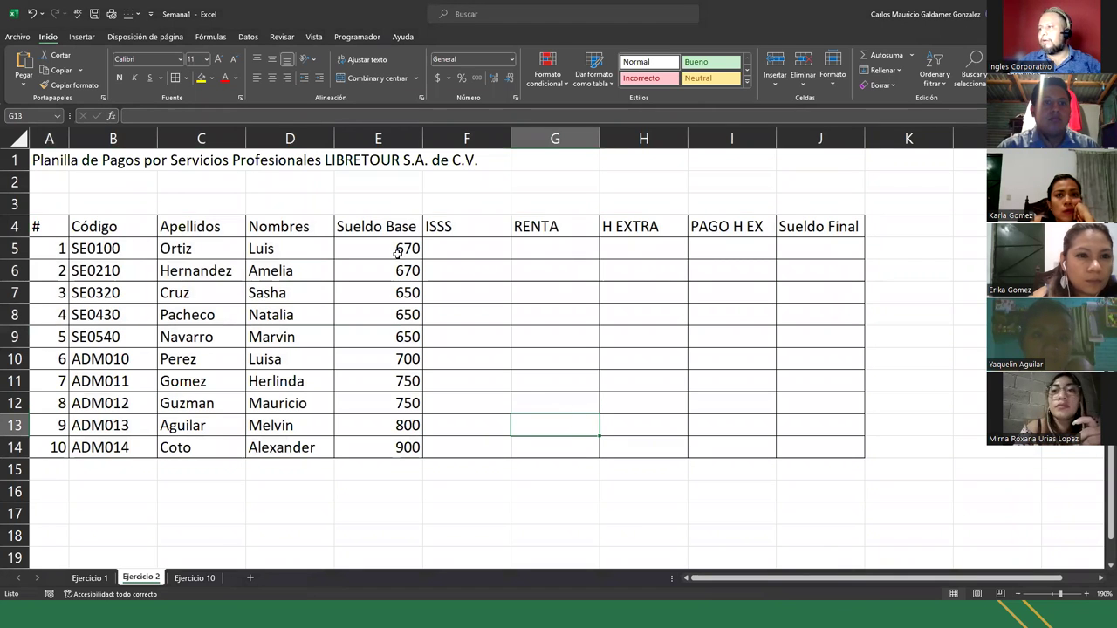
Format the money cells E5:G14 and I5:J14 with the Contabilidad number format, leaving out the H EXTRA column
left_click_drag(387, 248, 548, 446)
left_click_drag(700, 251, 825, 451)
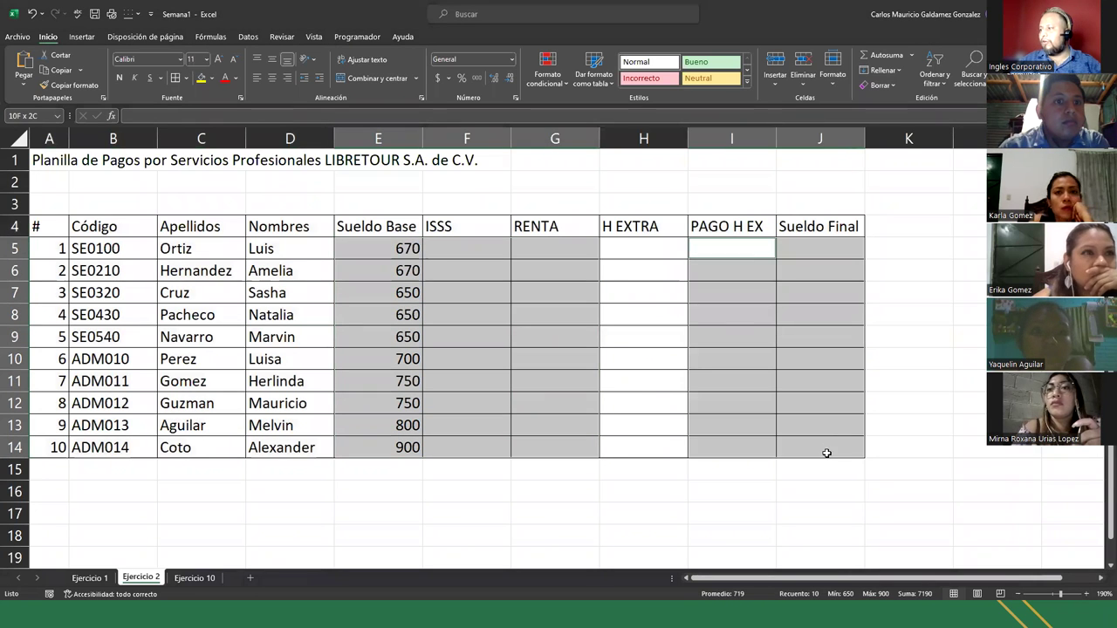
left_click(512, 60)
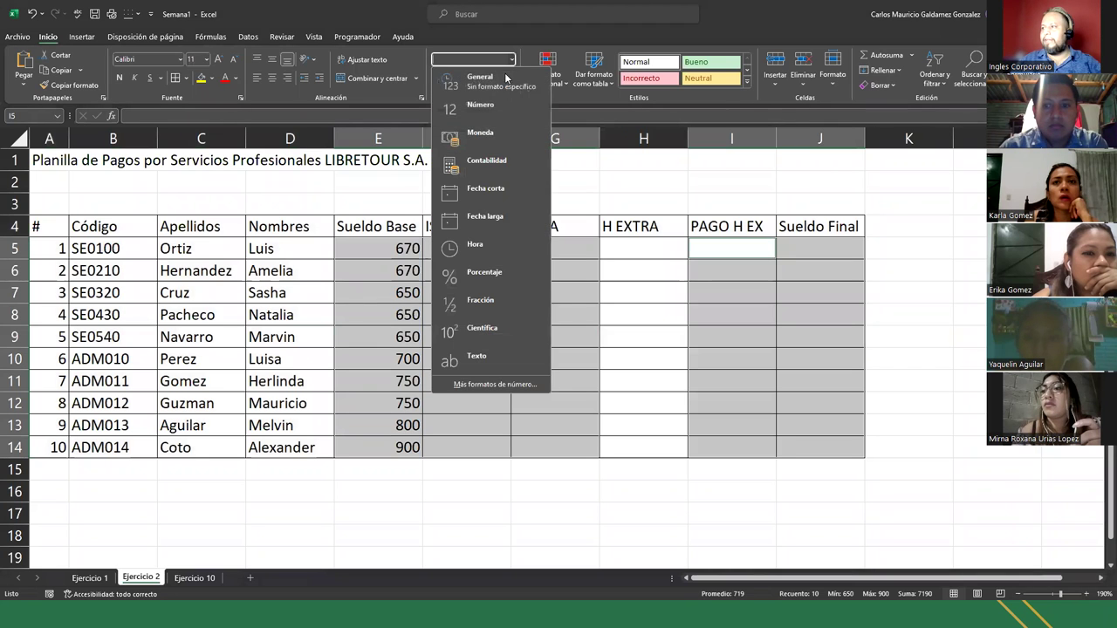
left_click(489, 168)
left_click(460, 379)
Reselect the money ranges E5:G14 and I5:J14 together and review the available number formats without changing them
mouse_move(349, 244)
left_mouse_down()
mouse_move(524, 387)
mouse_move(544, 445)
left_mouse_up()
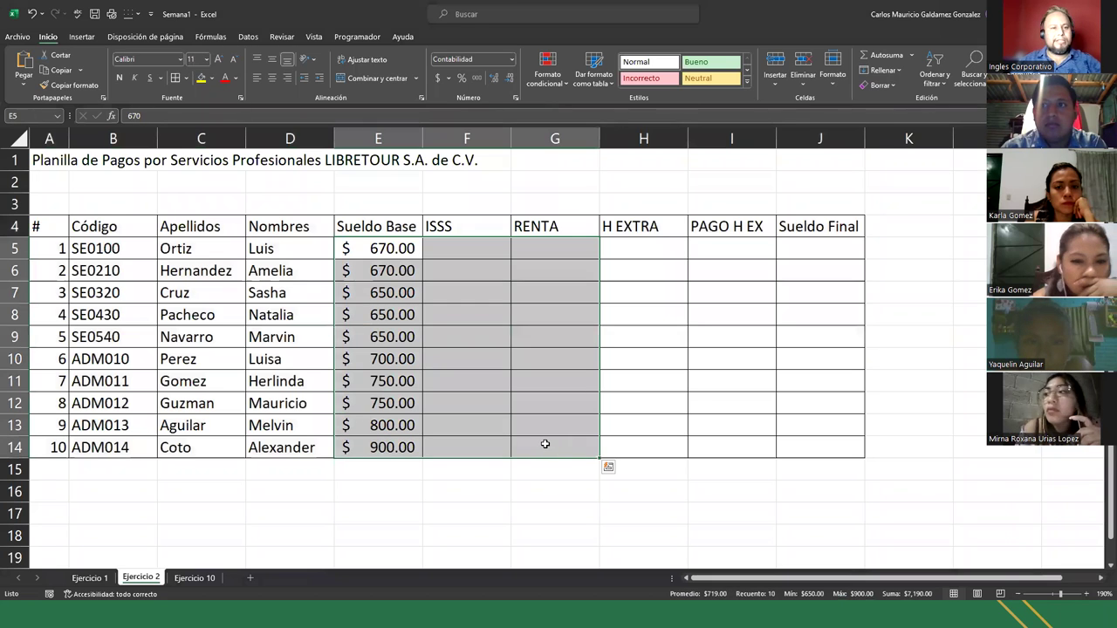
mouse_move(728, 246)
left_mouse_down()
mouse_move(770, 316)
mouse_move(804, 445)
left_mouse_up()
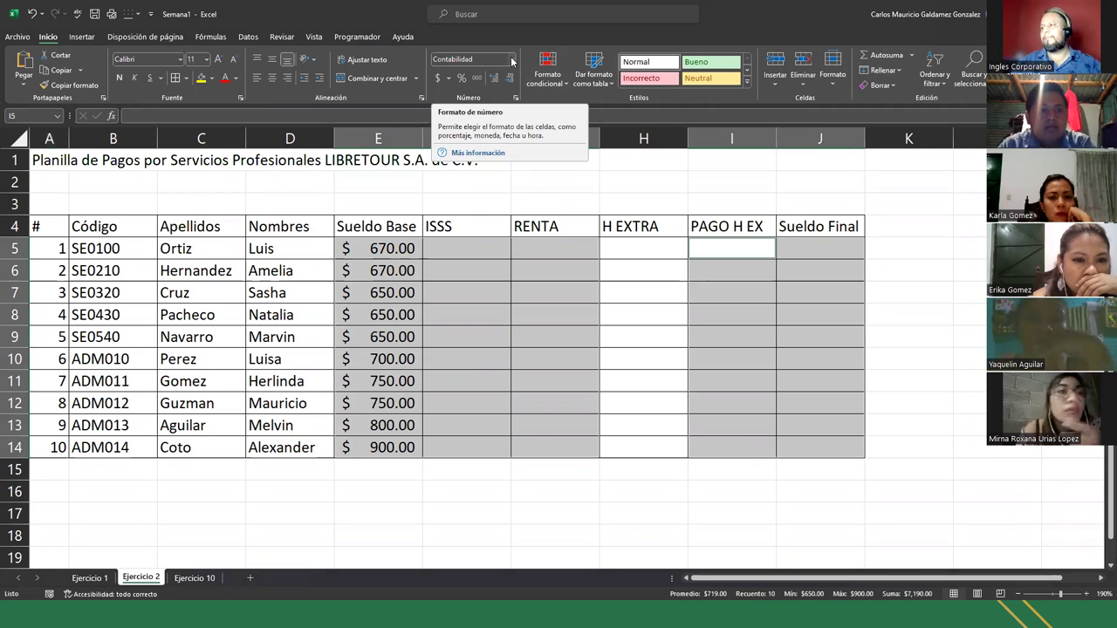
left_click(463, 248)
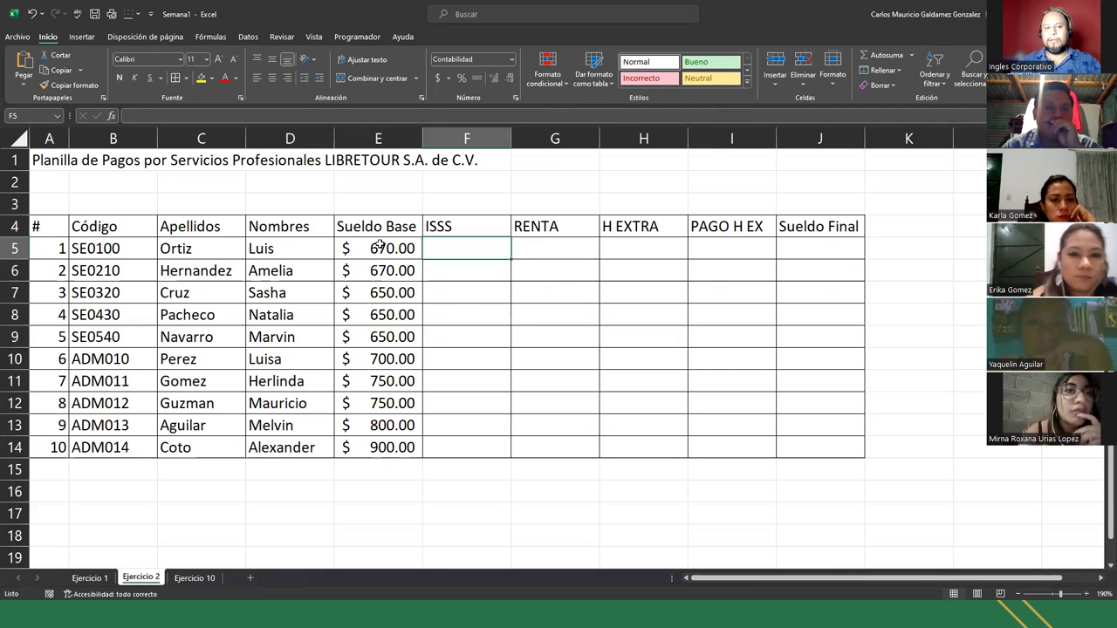
left_click_drag(381, 249, 544, 446)
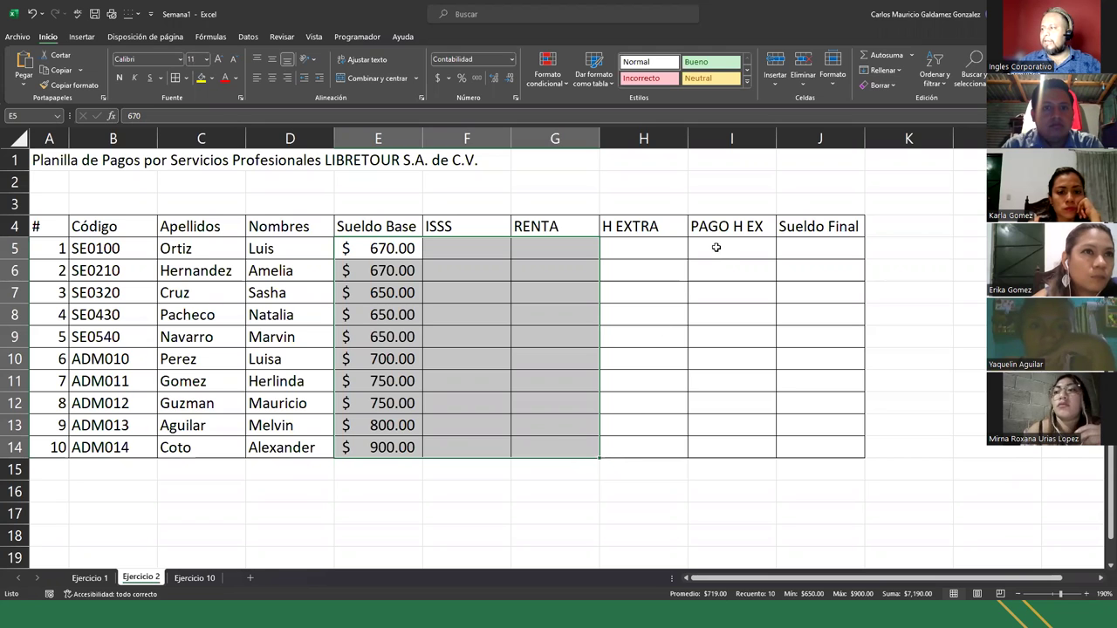
left_click_drag(715, 248, 809, 446)
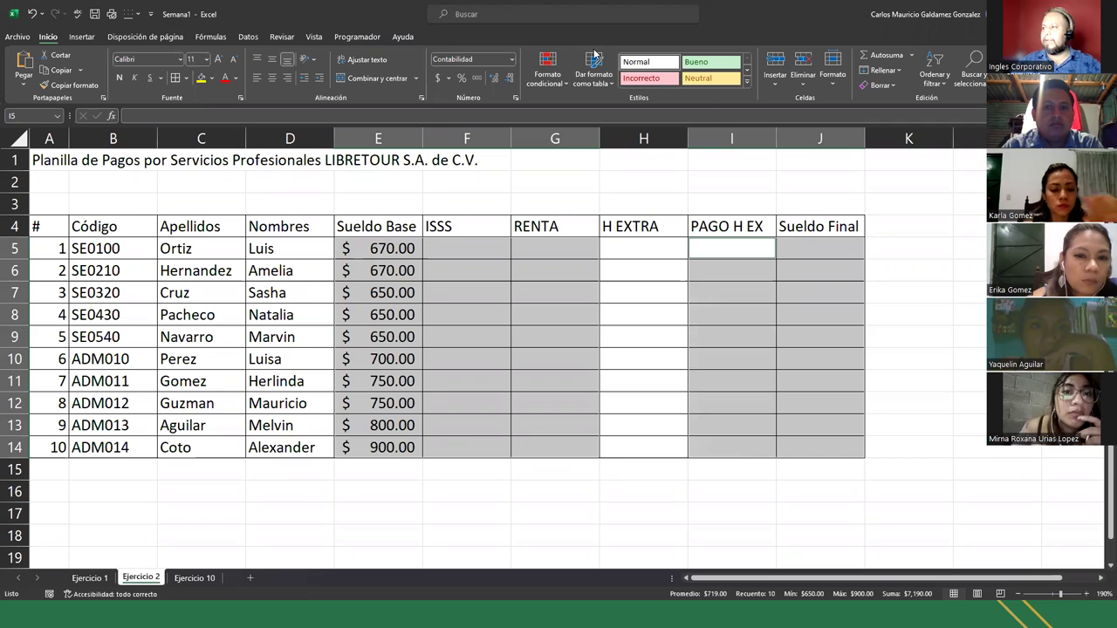
left_click(512, 61)
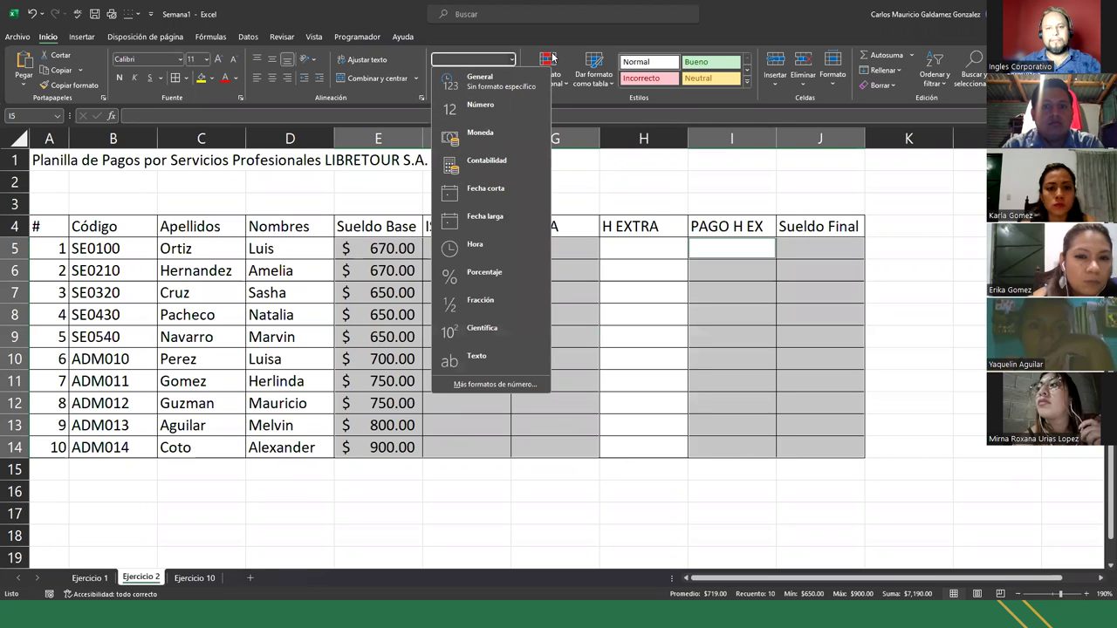
left_click(513, 30)
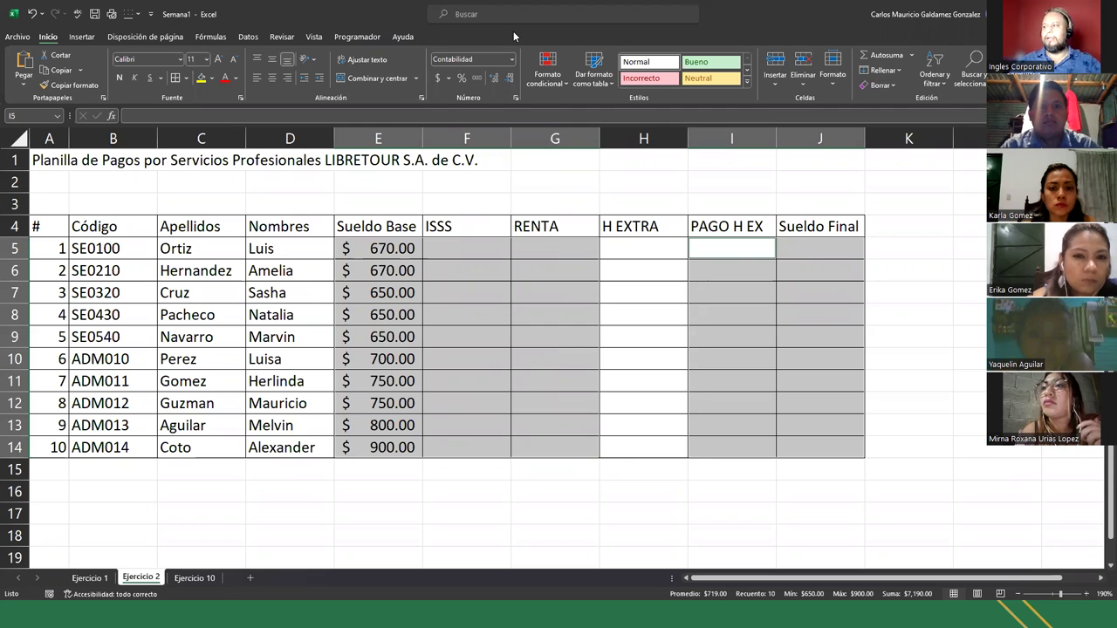
Enter the ISSS formula =E5*3% in cell F5 to calculate the first employee's deduction from the base salary
left_click(463, 247)
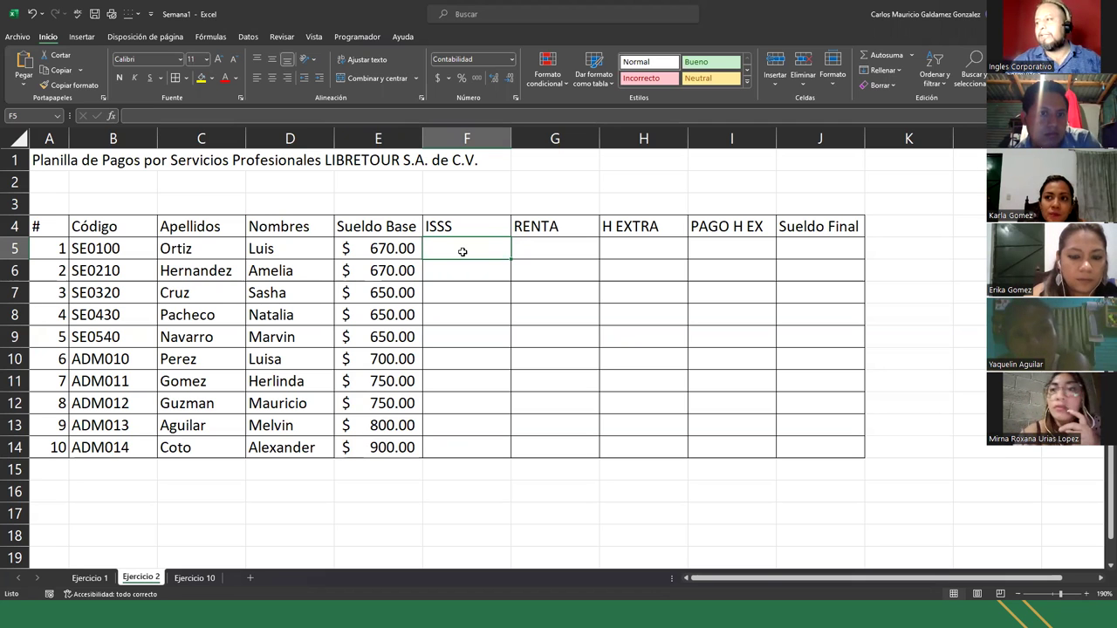
type("=")
key("Left")
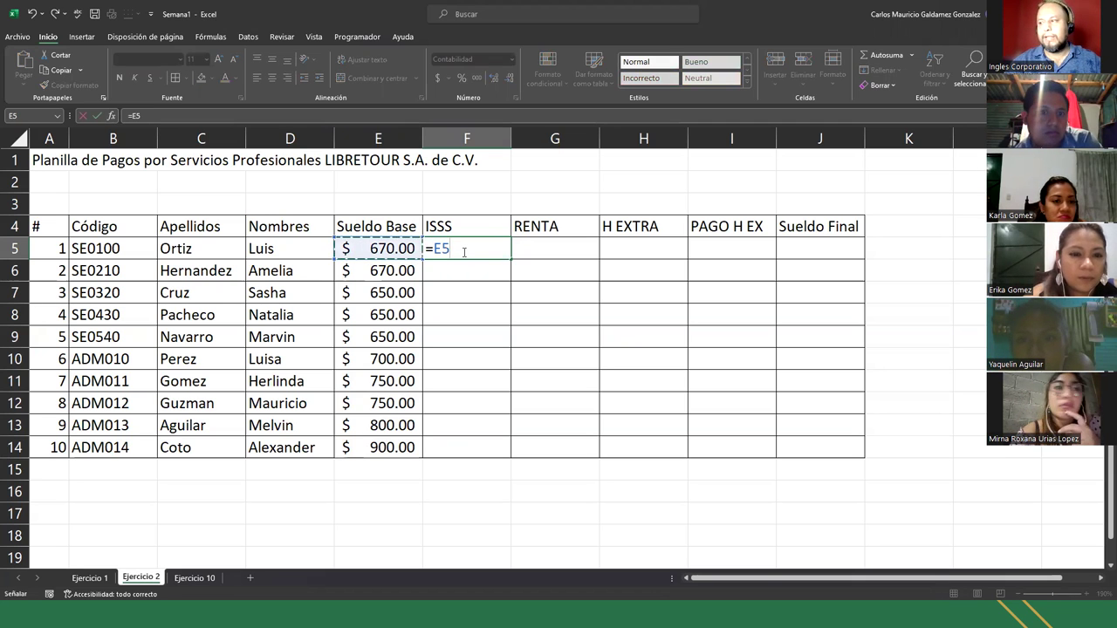
type("*3%")
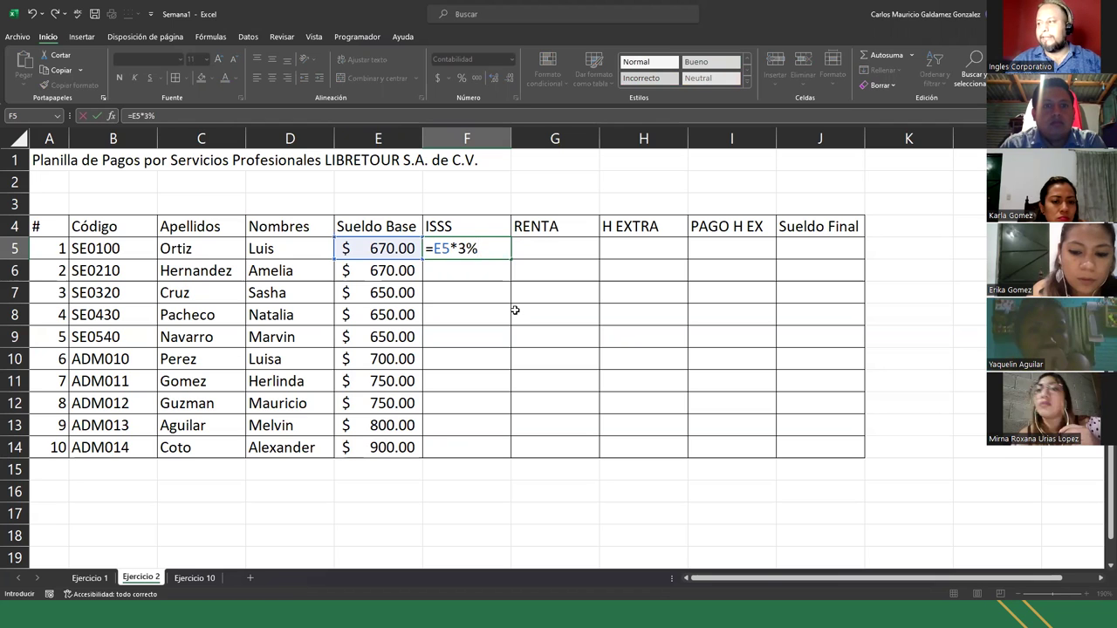
key("Return")
key("Right")
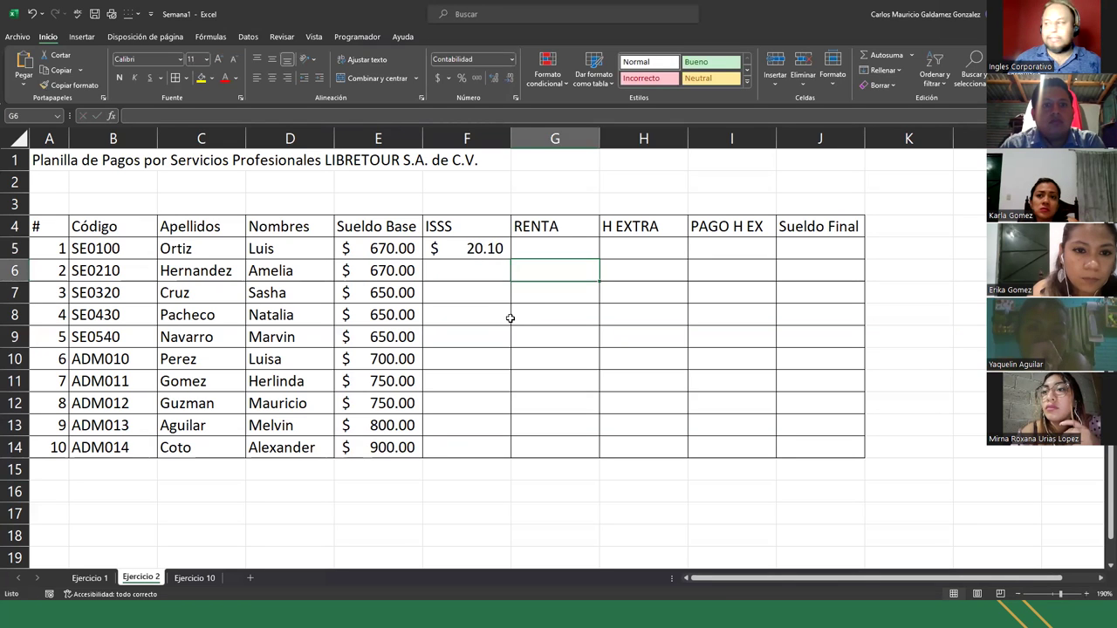
key("Up")
key("Left")
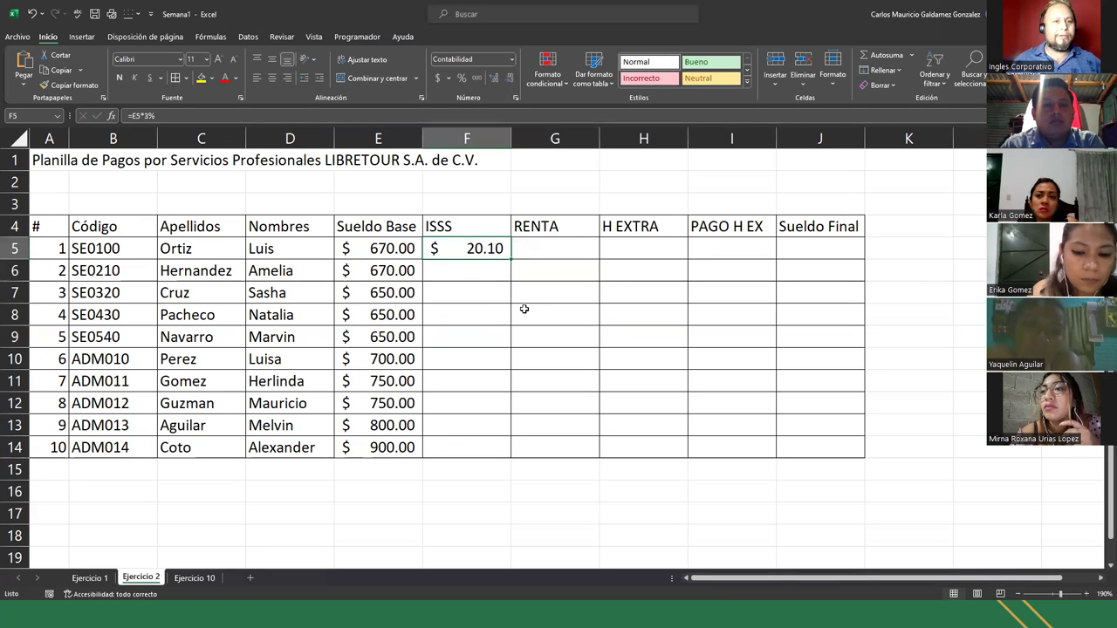
Enter the RENTA formula =E5*10% in cell G5, based on the first employee's base salary
left_click(533, 251)
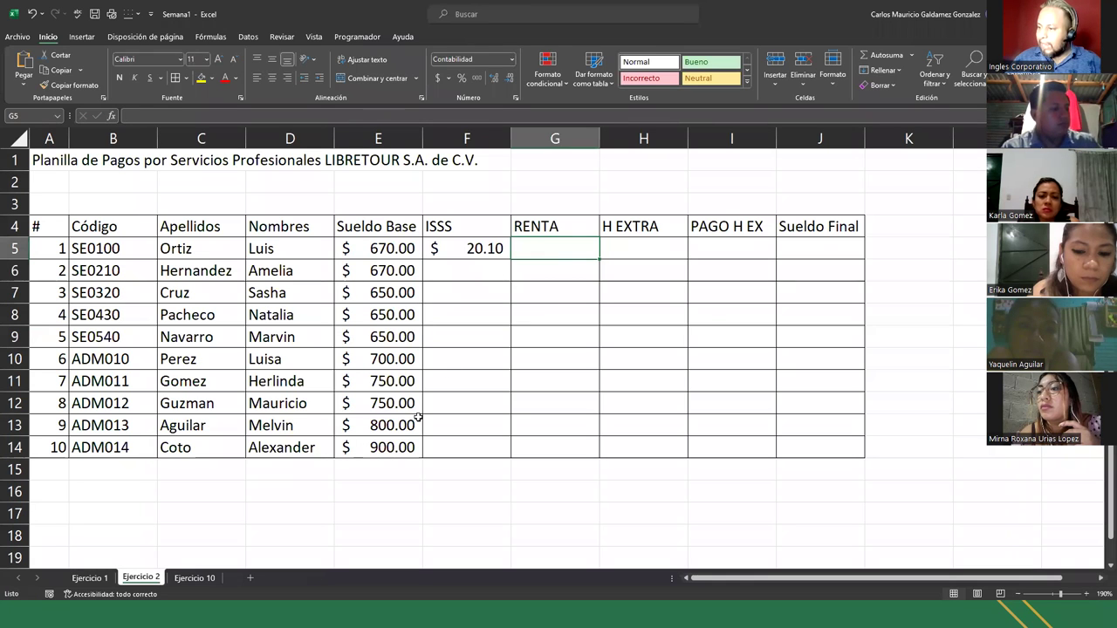
left_click_drag(365, 449, 351, 248)
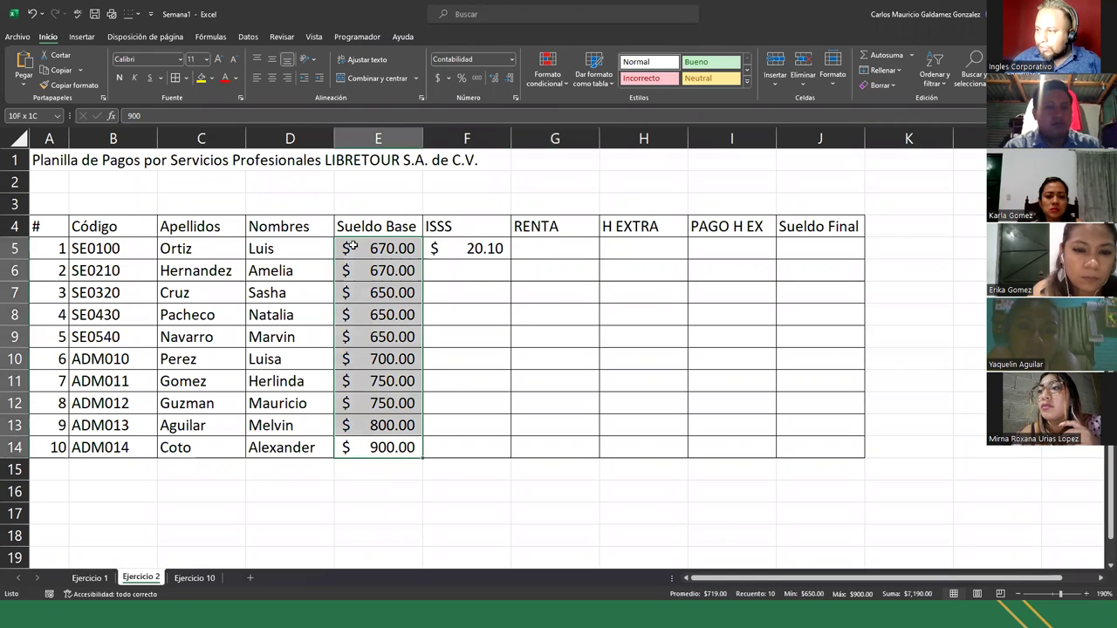
left_click(526, 252)
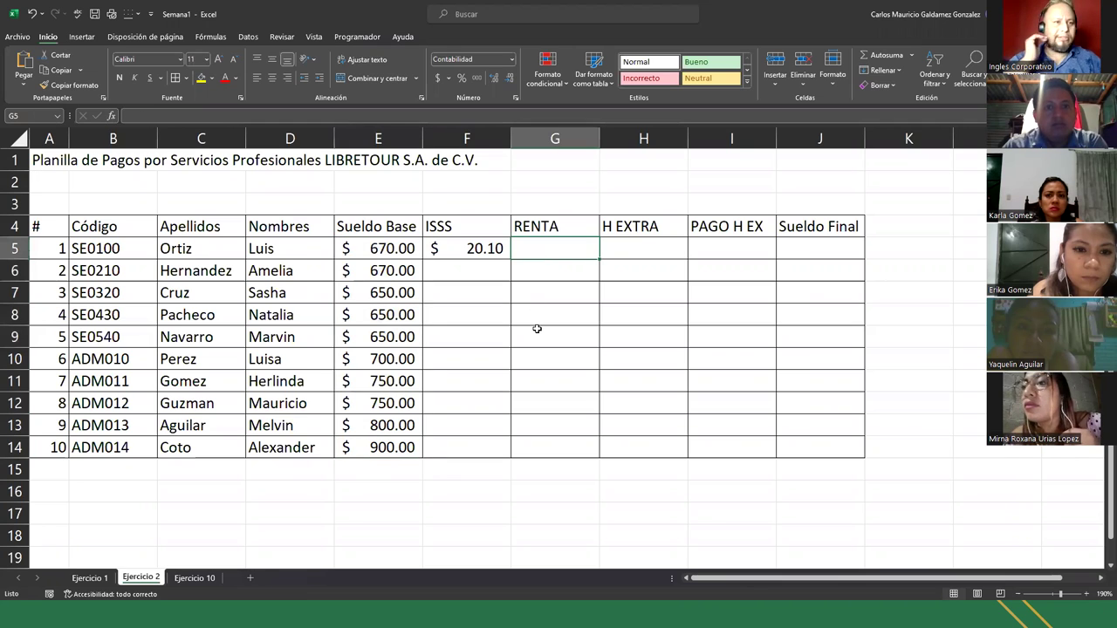
type("=")
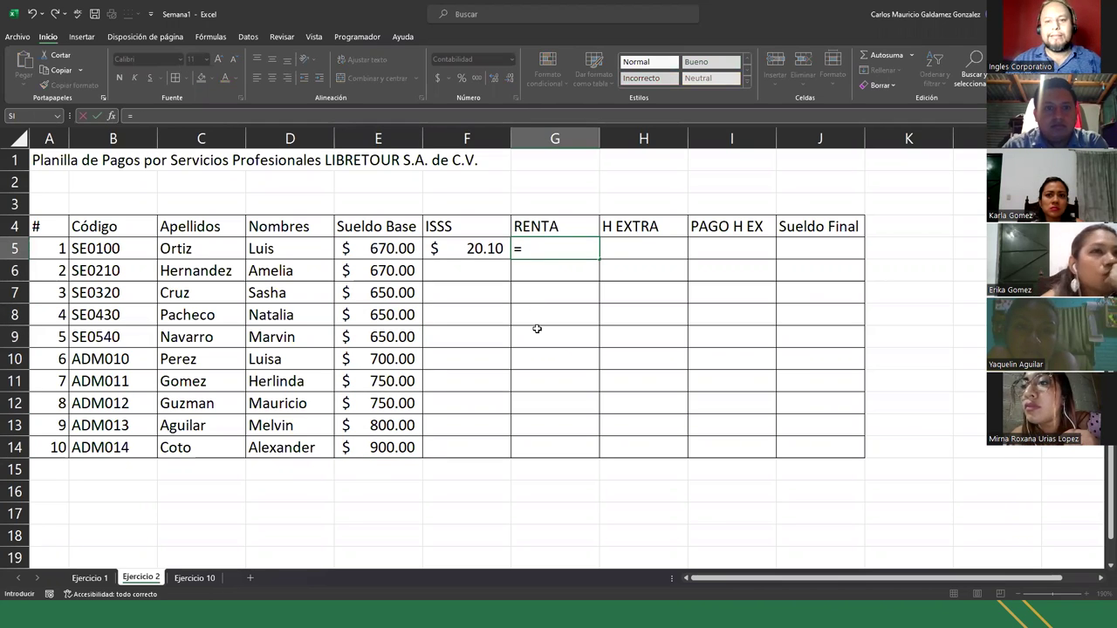
key("Left")
key("Left")
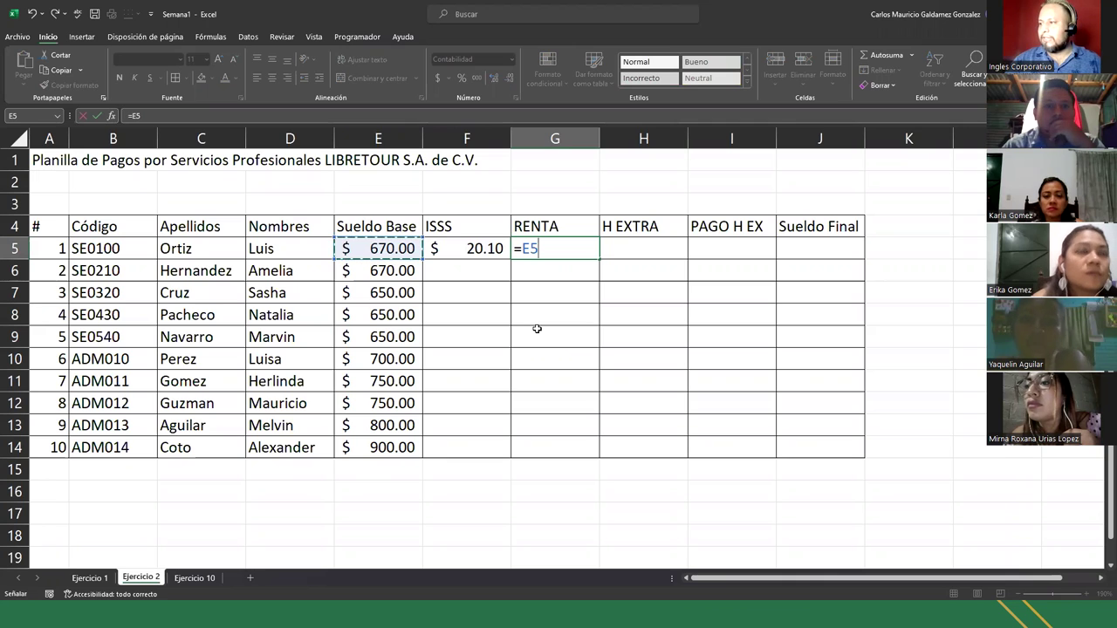
type("*")
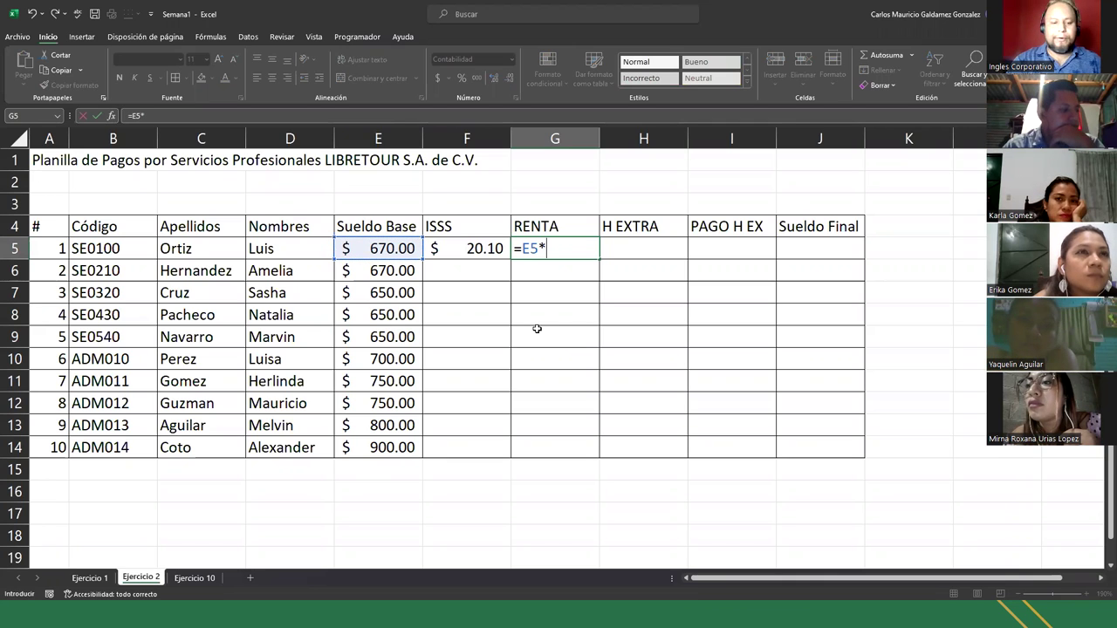
type("10%")
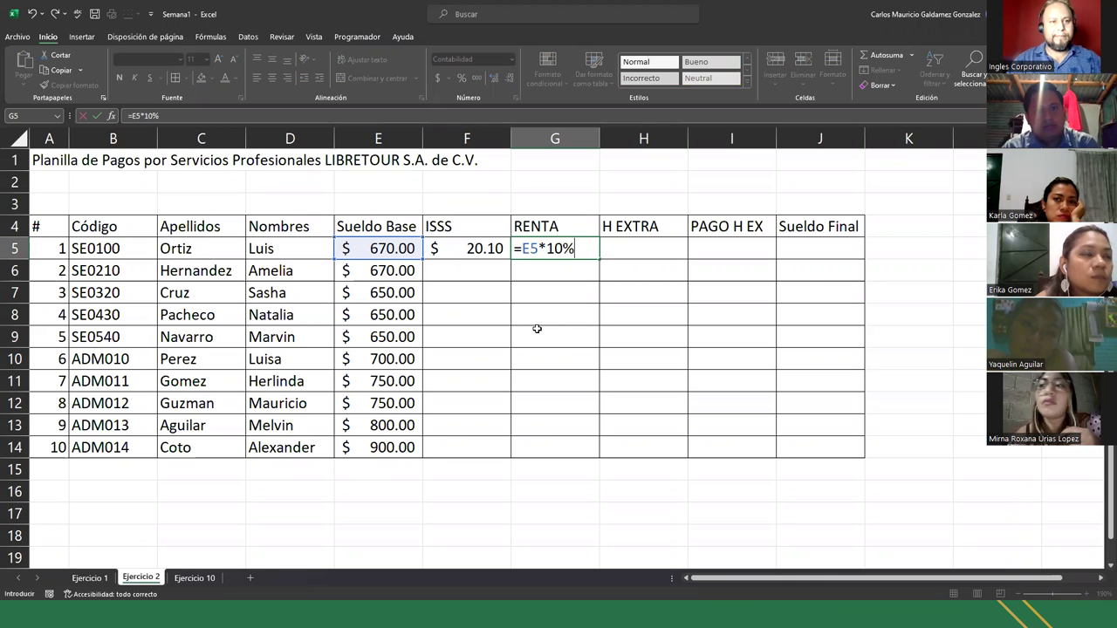
key("Return")
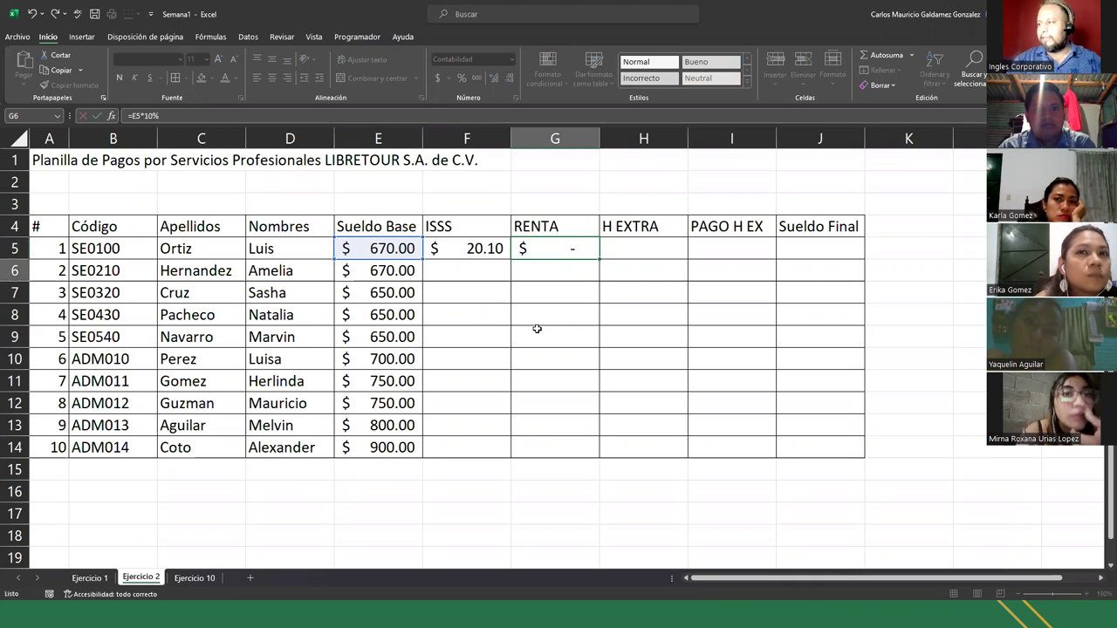
key("Up")
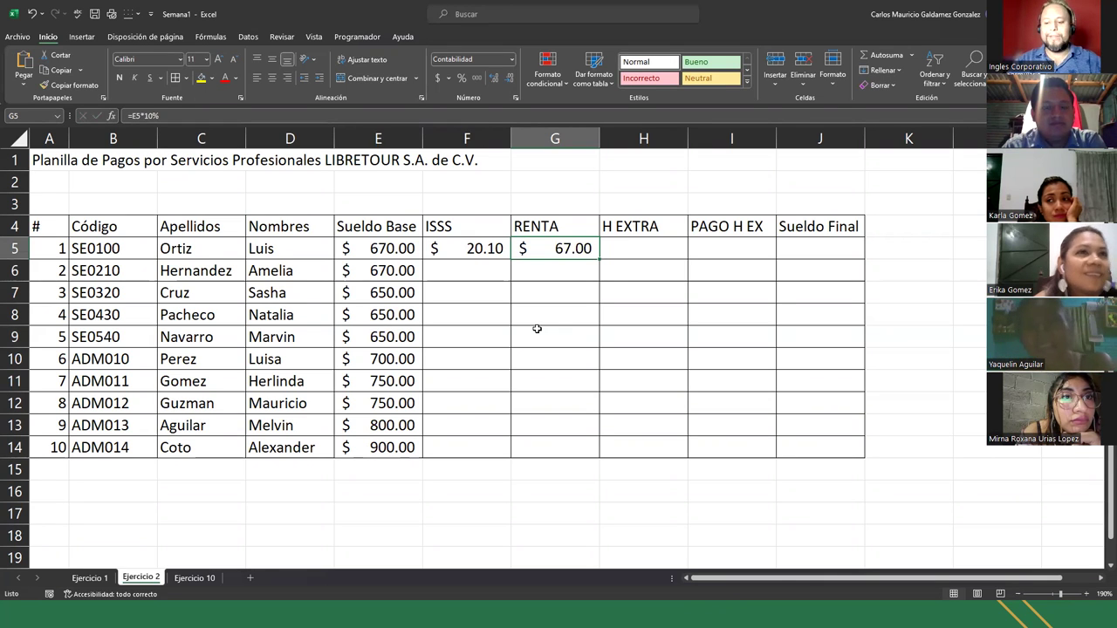
Fill the H EXTRA column with 5 overtime hours for every employee in H5:H14
key("Right")
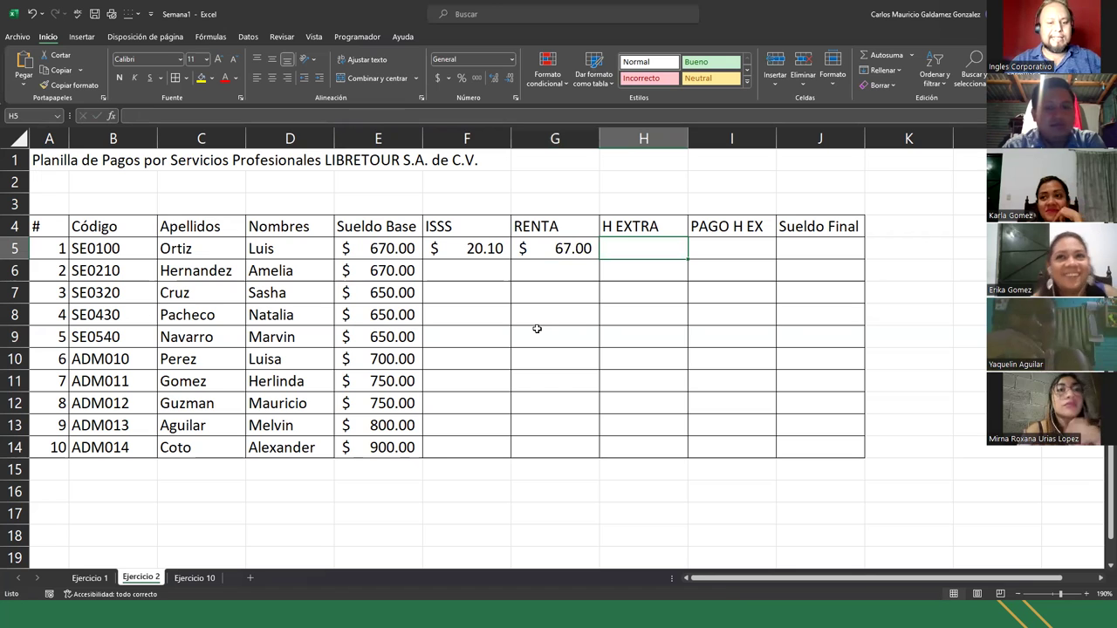
type("5")
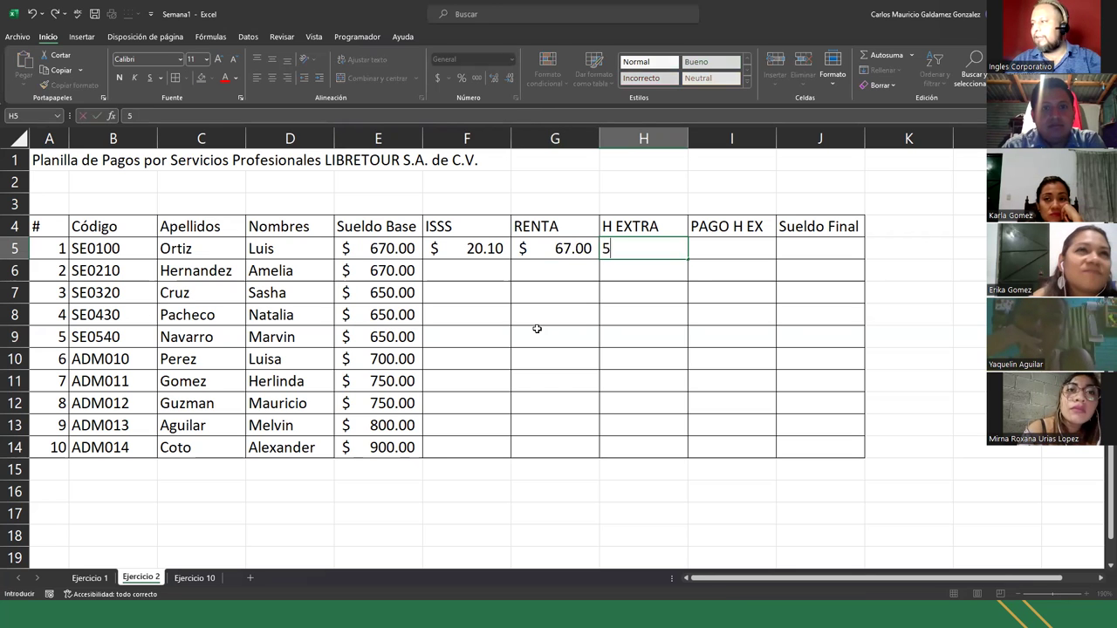
key("Return")
type("5")
key("Return")
type("5")
key("Return")
type("5 5")
key("Return")
type("5 5 5 5 5")
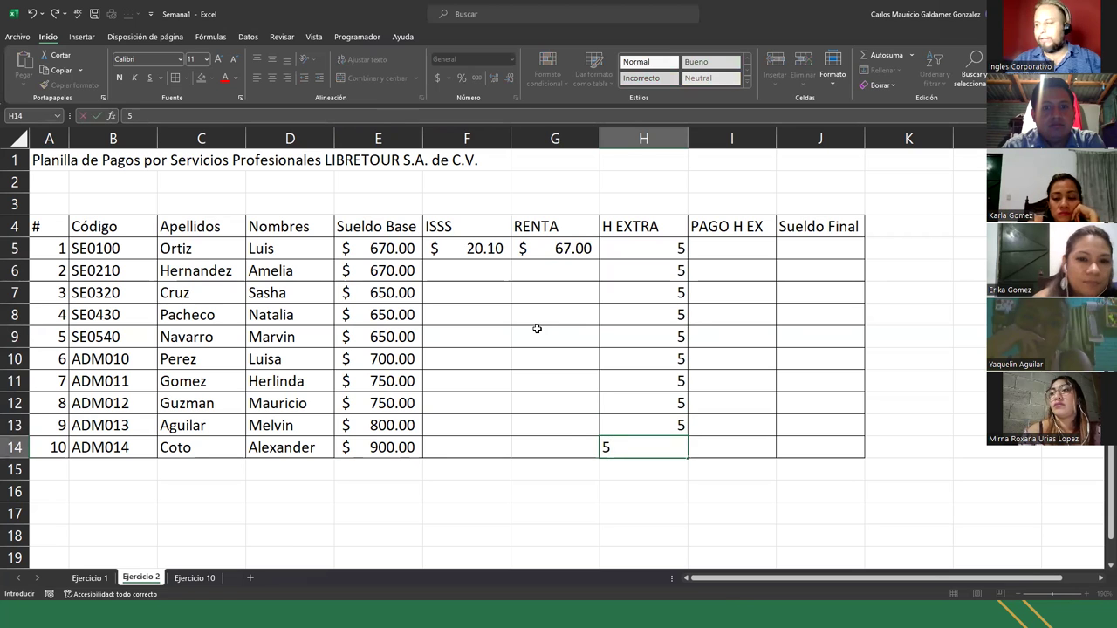
Change the overtime hours to 7 for the ADM employees in H10:H14
key("Up")
key("Up")
key("Up")
key("Up")
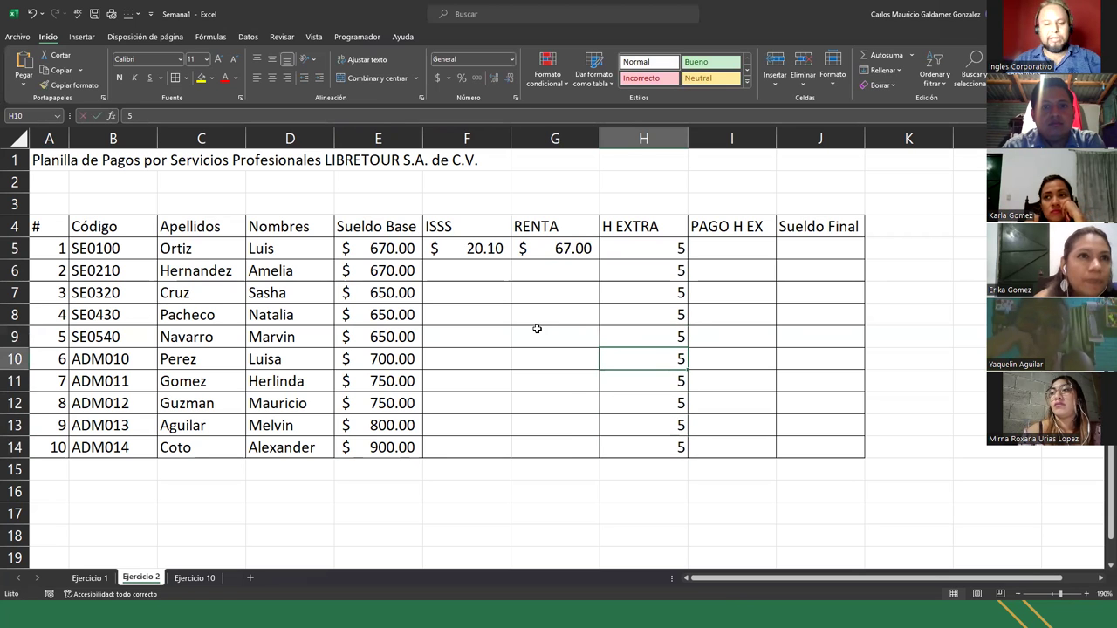
type("7 7 7 7 7")
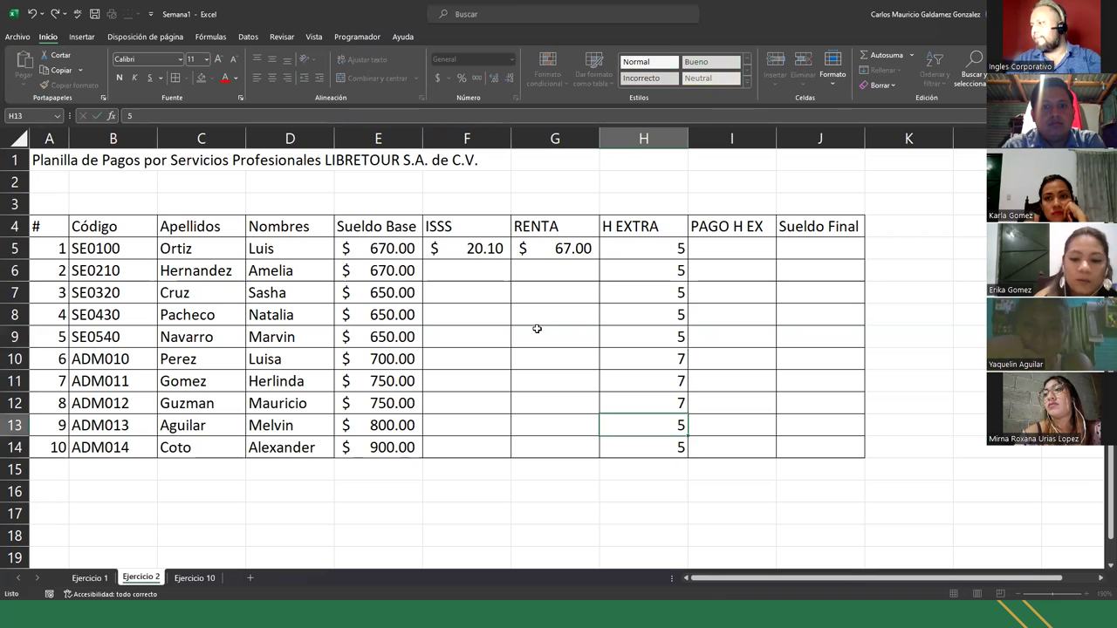
key("Return")
Begin the PAGO H EX formula in I5 with the hourly rate from the base salary, =((E5/31)/8)
key("Up")
key("Up")
key("Up")
key("Up")
key("Up")
key("Up")
key("Up")
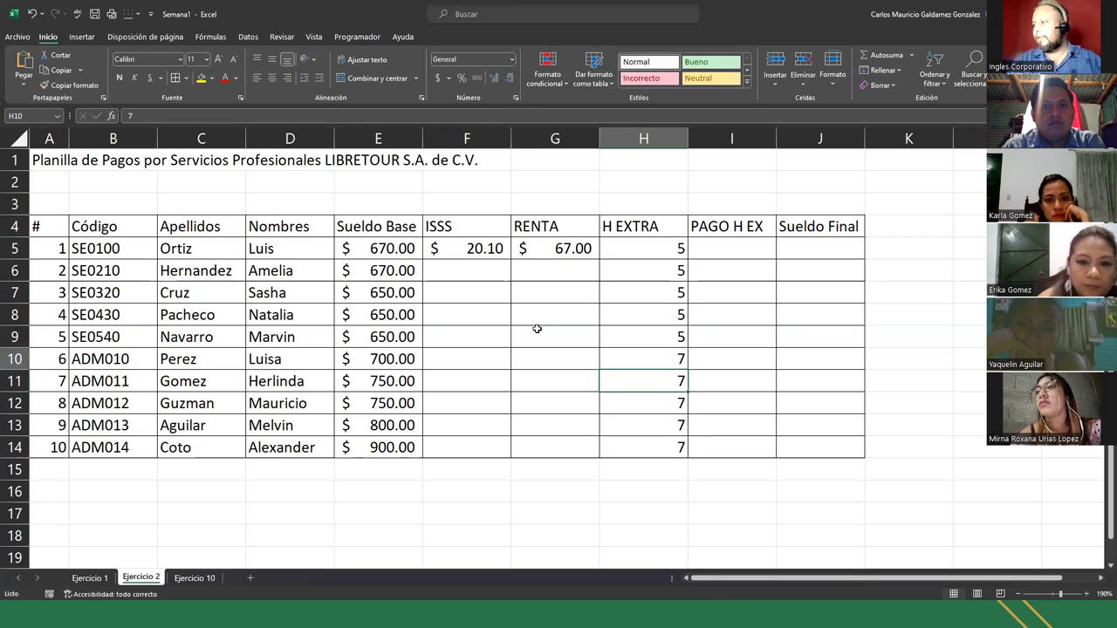
key("Up")
key("Up")
key("Up")
key("Right")
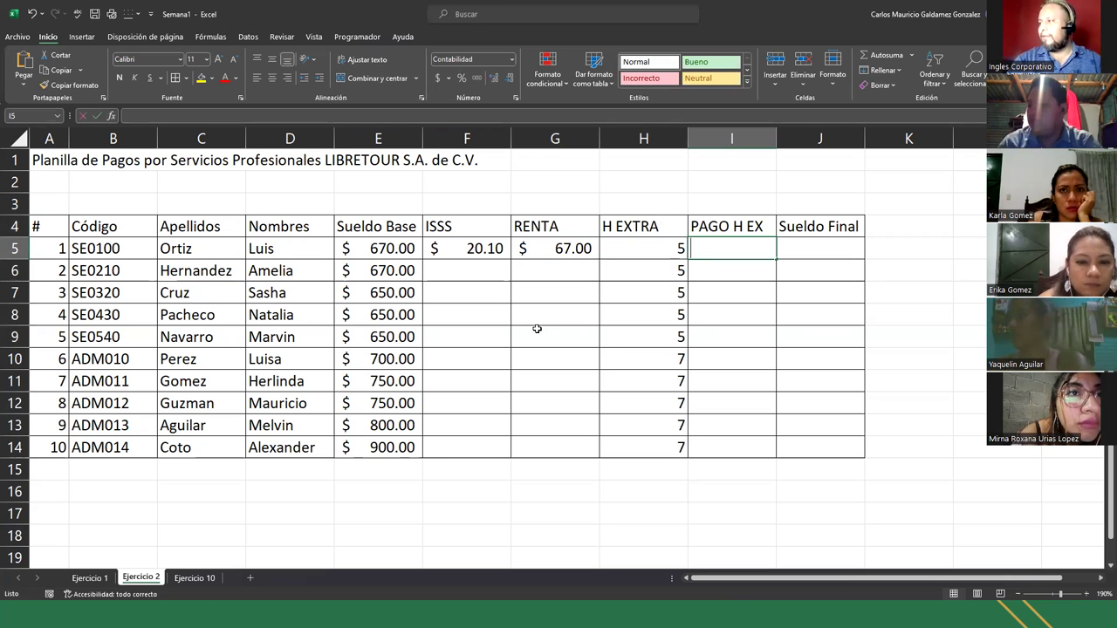
type("=")
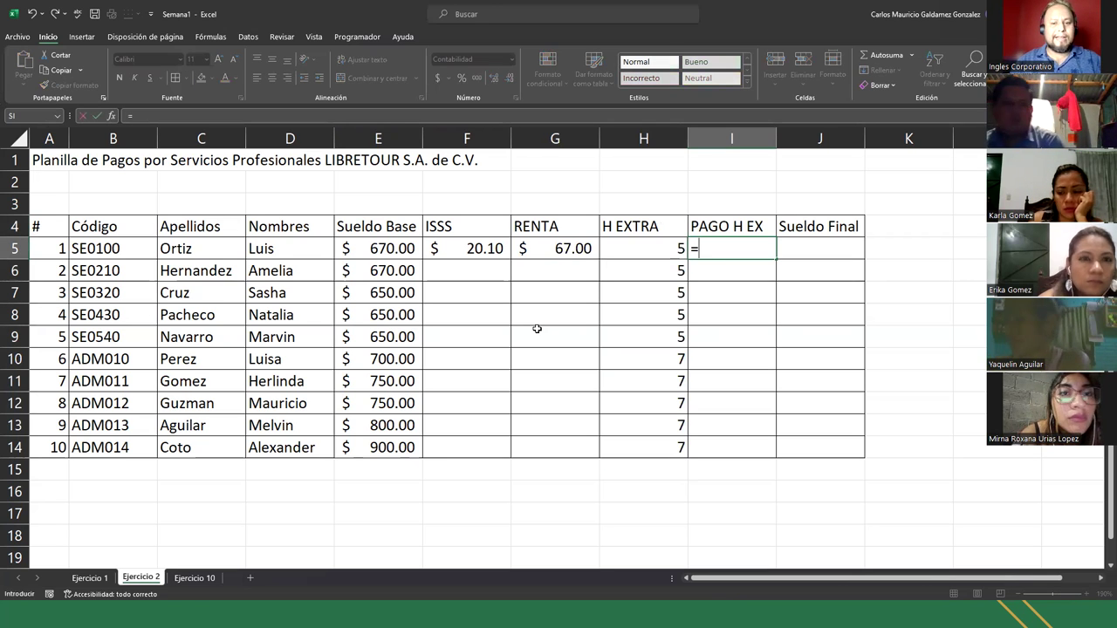
type("((")
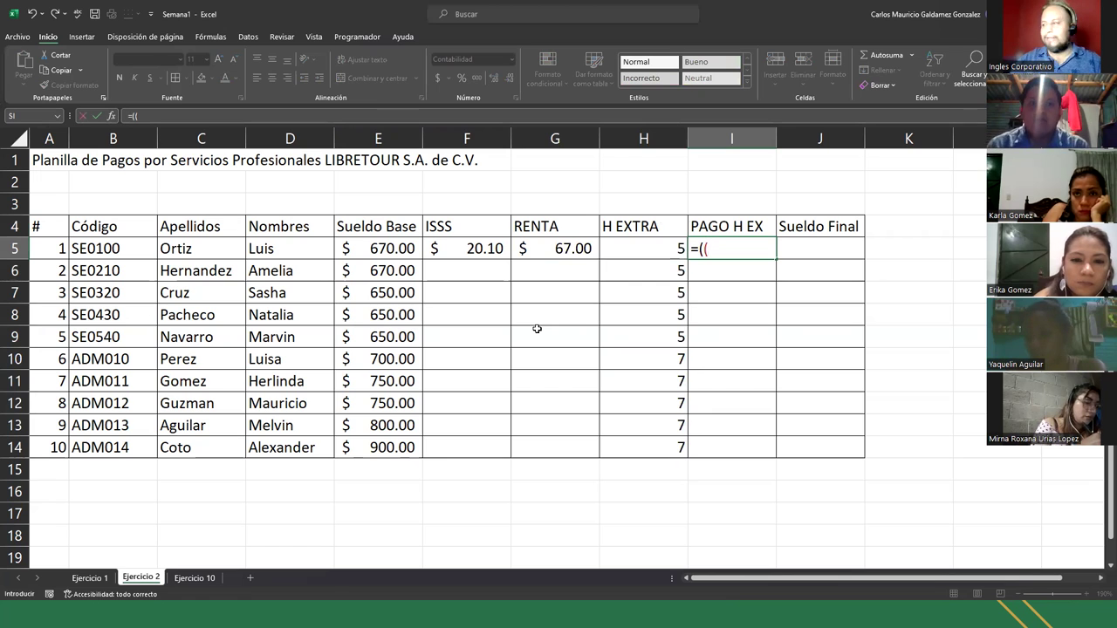
left_click(372, 249)
type("/")
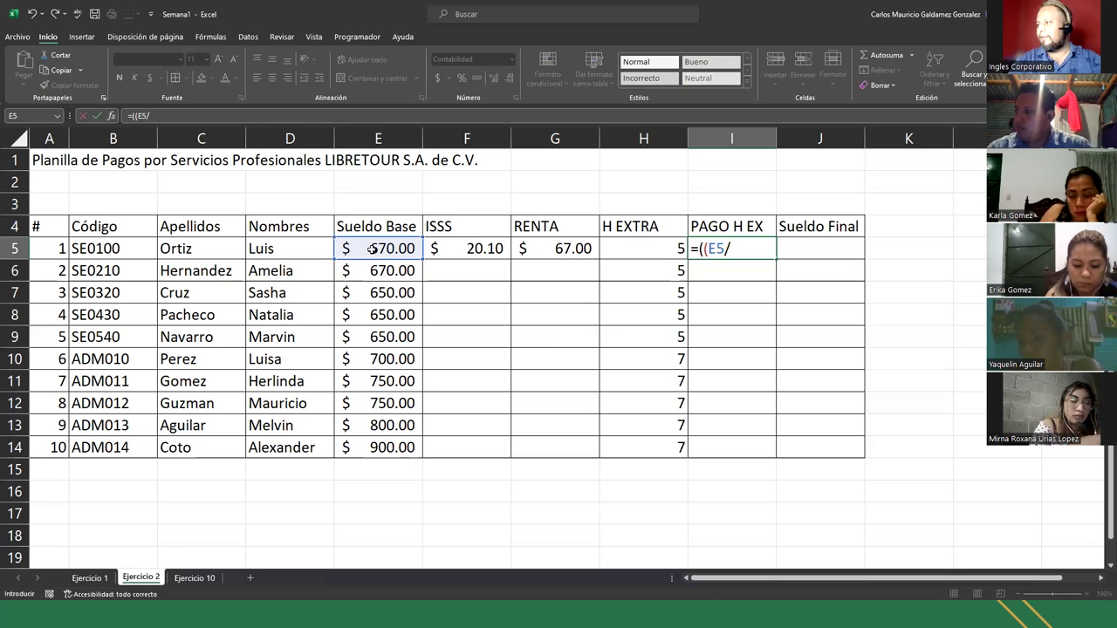
type("31")
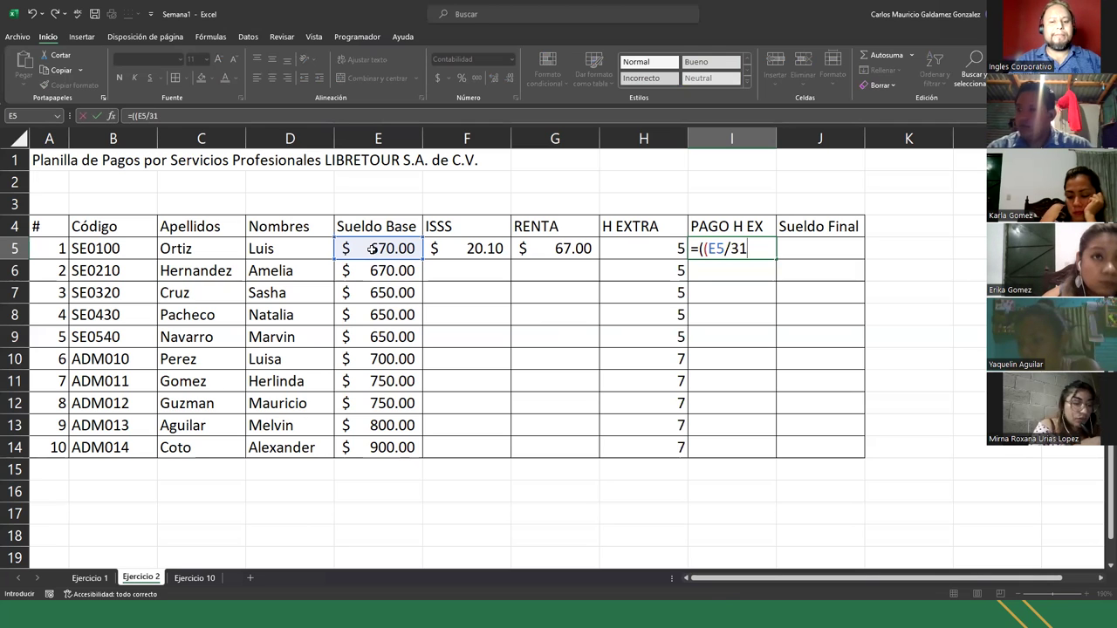
type(")")
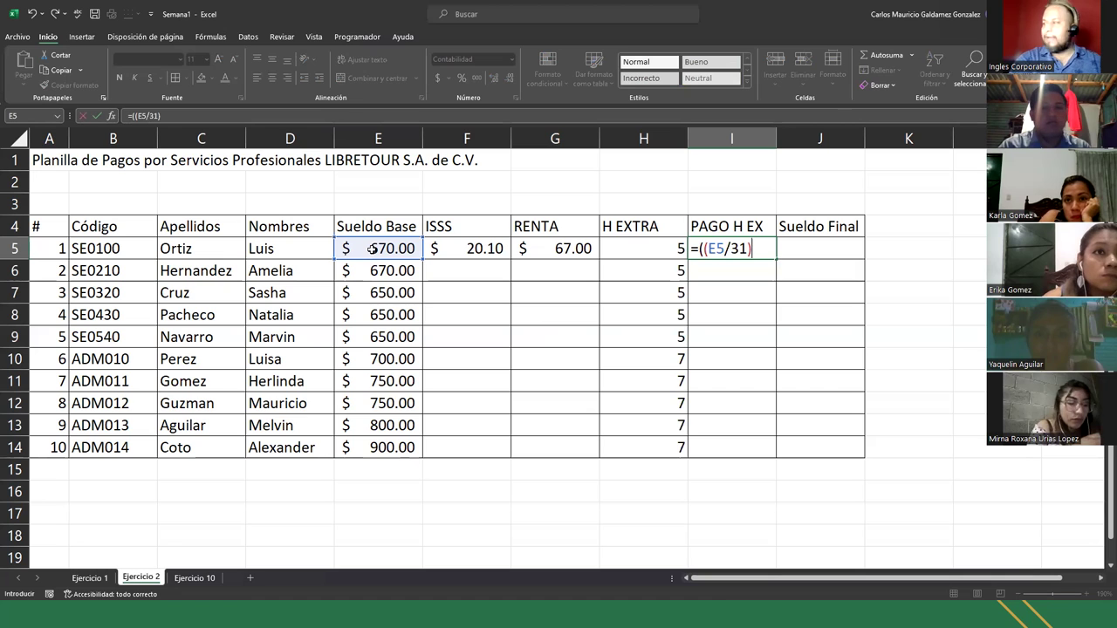
type("/")
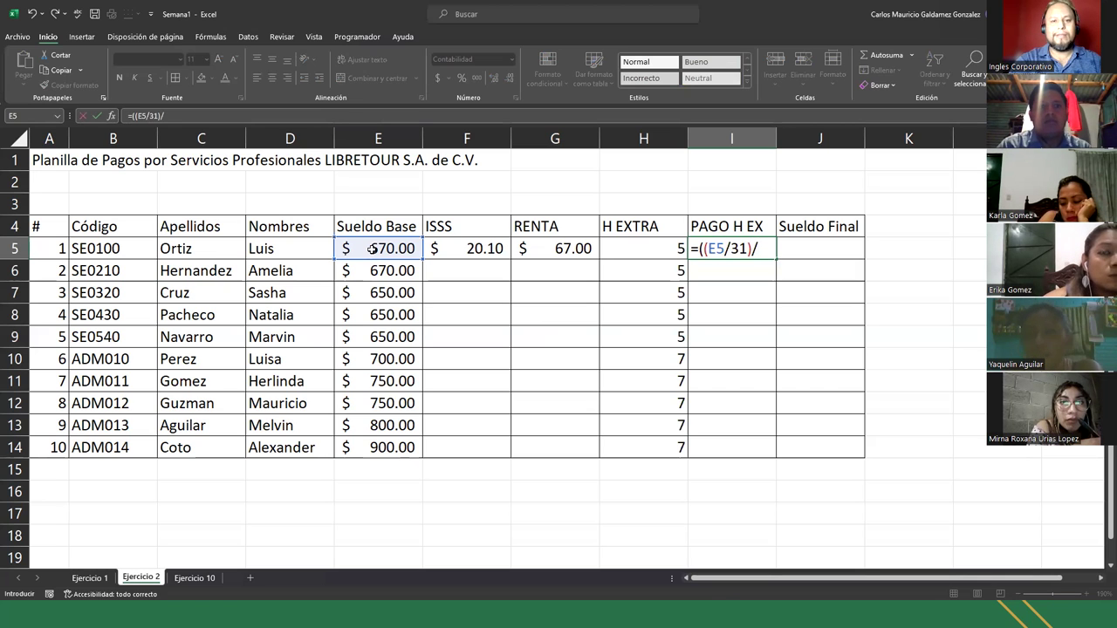
type("8")
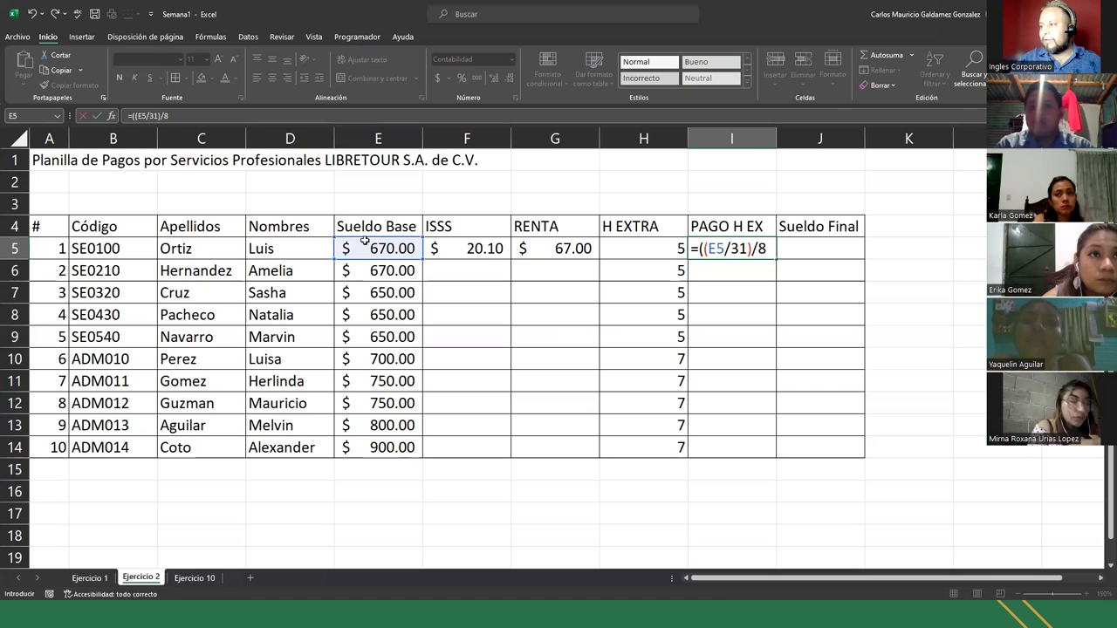
double_click(739, 249)
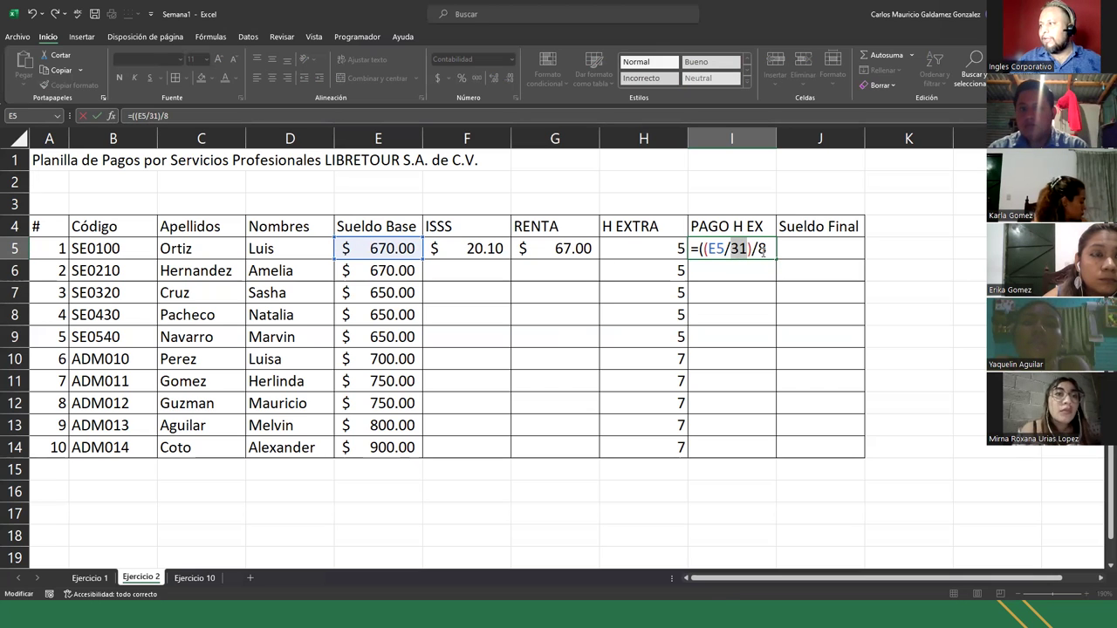
left_click_drag(748, 251, 767, 251)
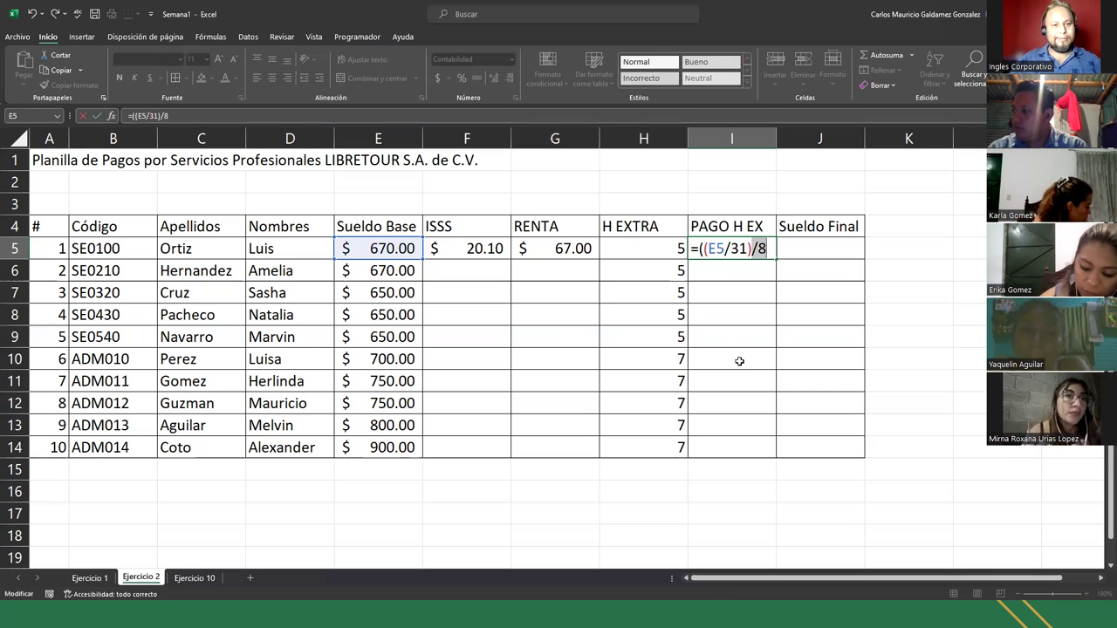
left_click(768, 249)
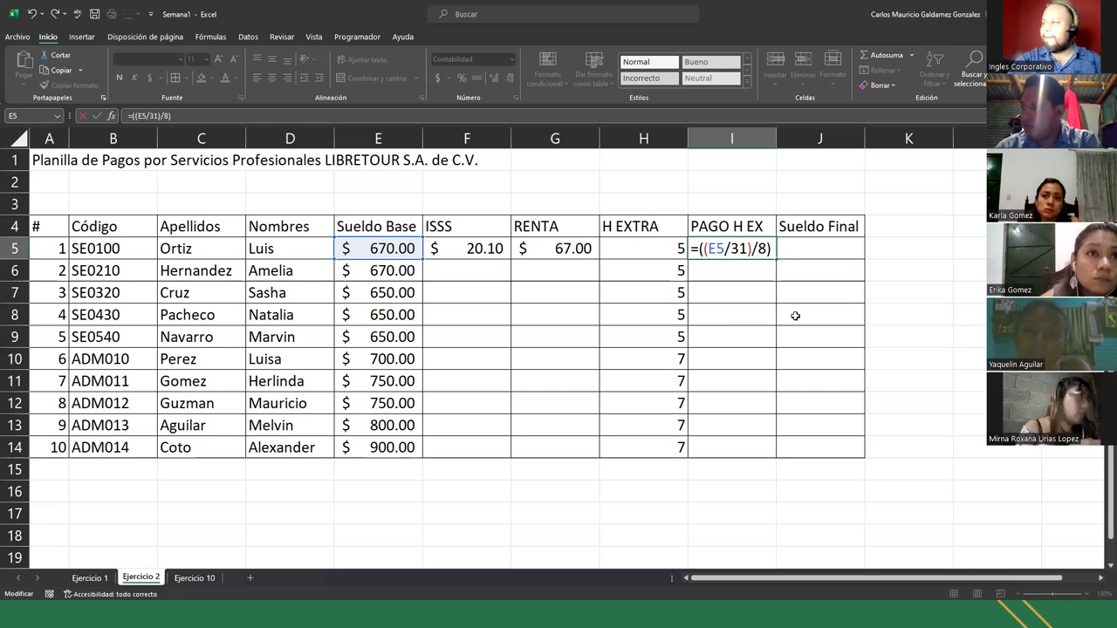
Complete the PAGO H EX formula in I5 by multiplying by the overtime hours and 2.5, giving =((E5/31)/8)*H5*2.5
type("*")
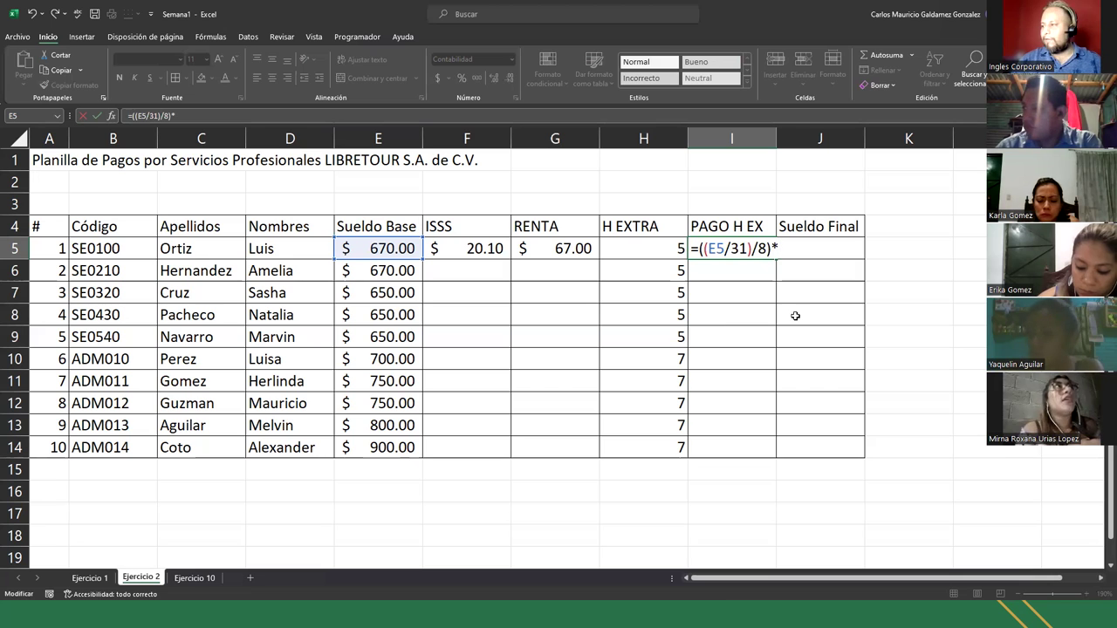
left_click(642, 250)
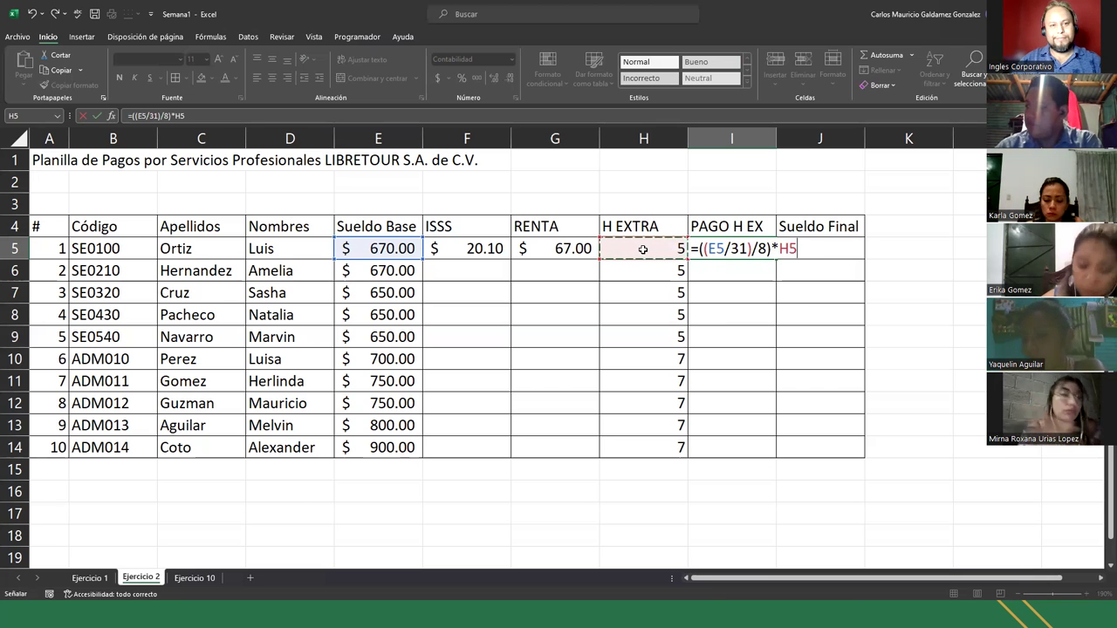
type("*")
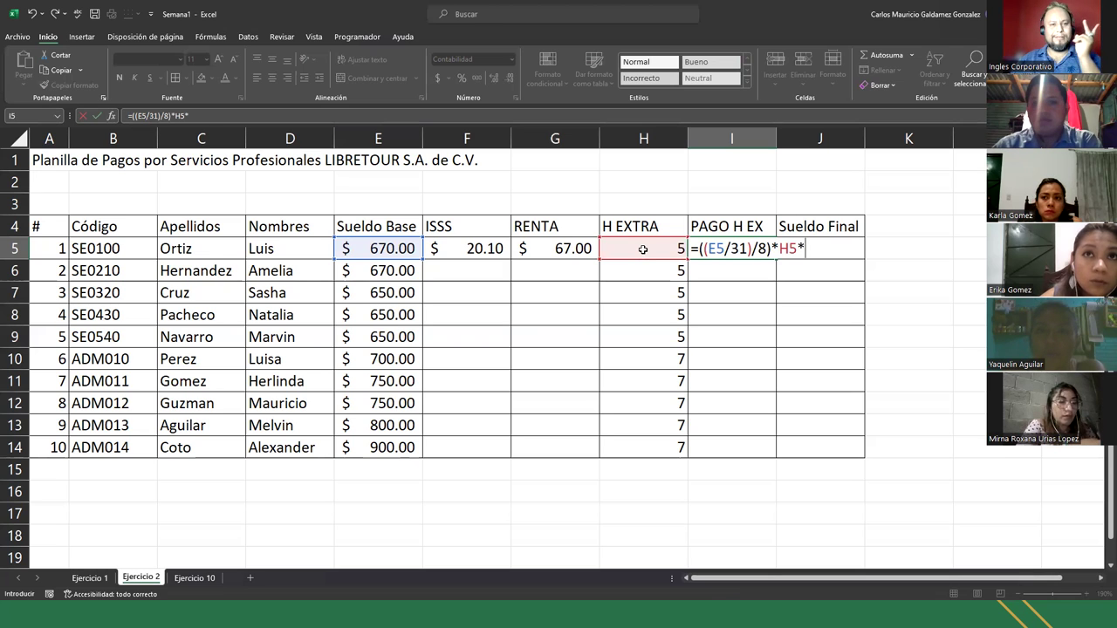
type("2.5")
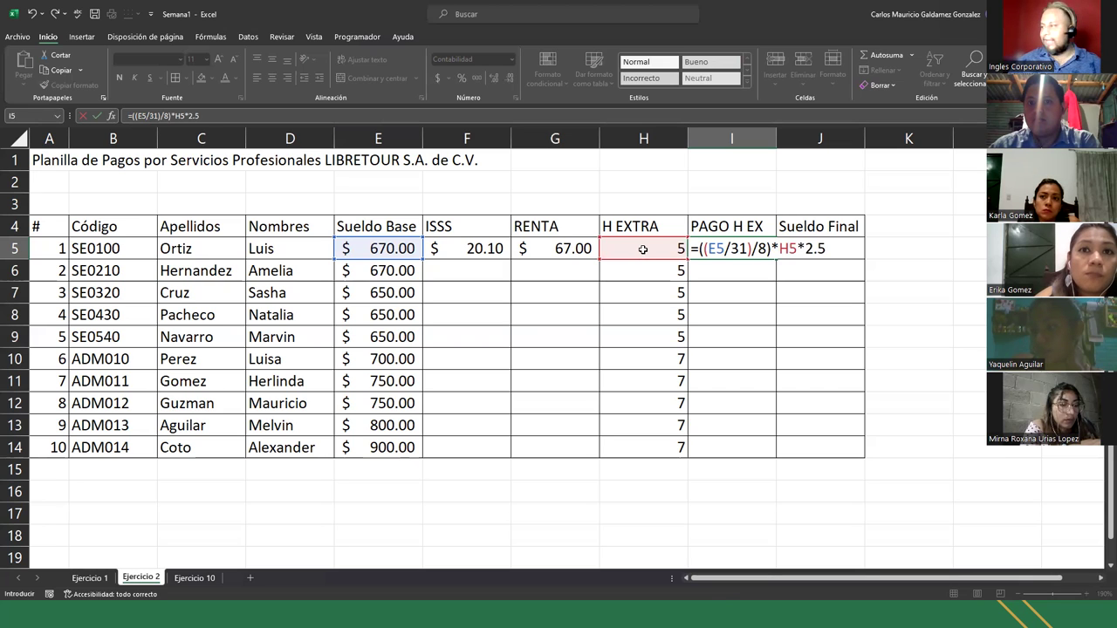
double_click(812, 251)
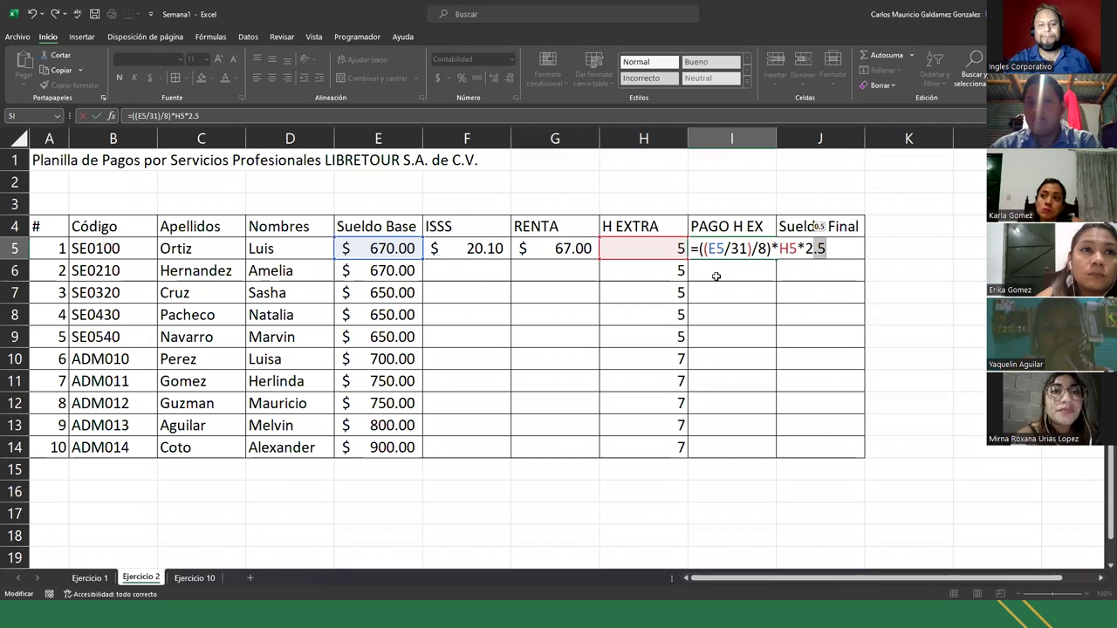
left_click(814, 251)
double_click(815, 252)
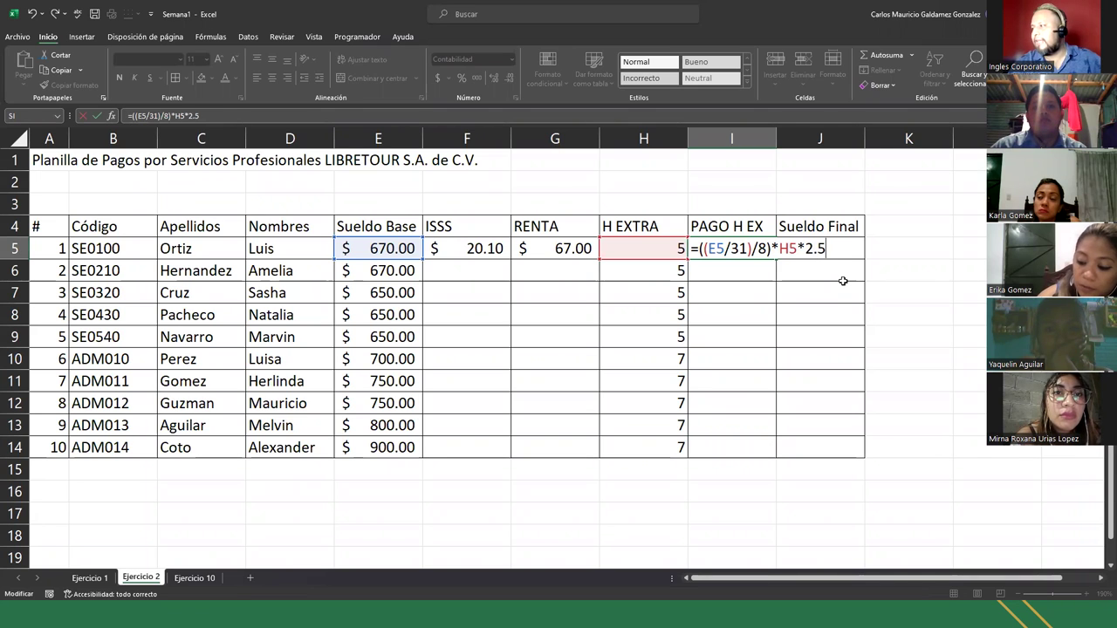
key("Return")
key("Up")
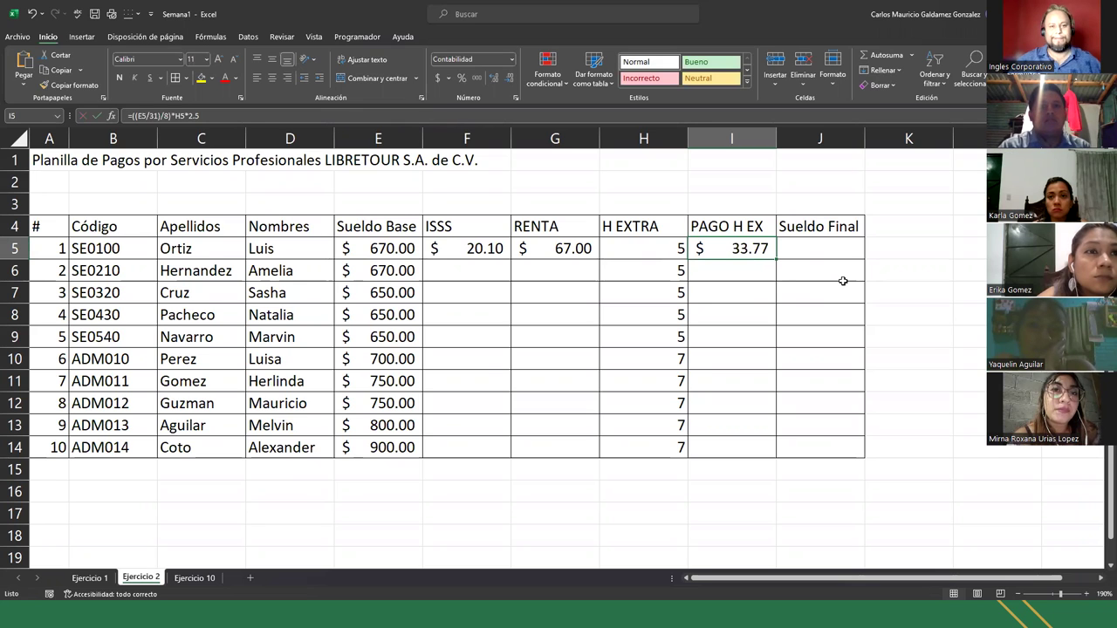
Capture a screenshot of the header row and first employee row with the PAGO H EX formula in I5 displayed
key("F2")
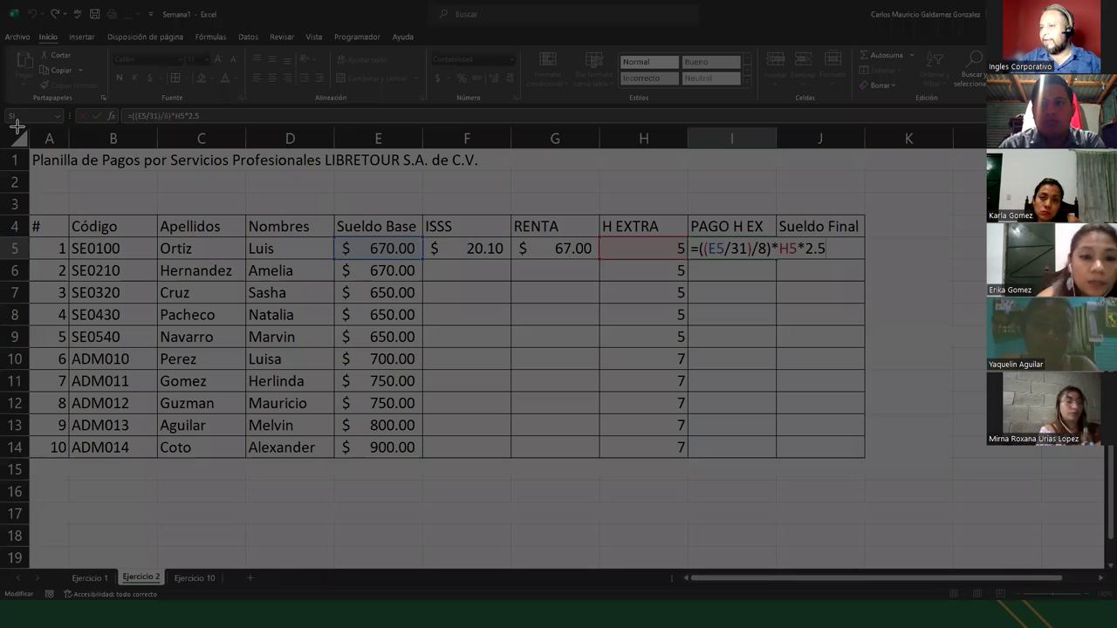
left_click_drag(2, 124, 877, 286)
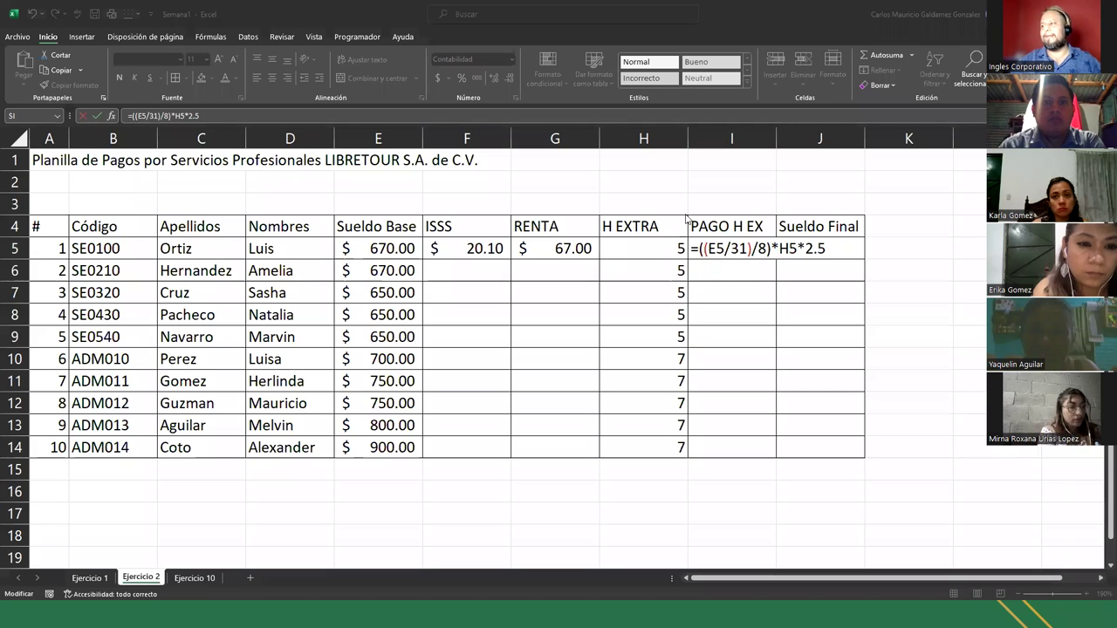
left_click(719, 251)
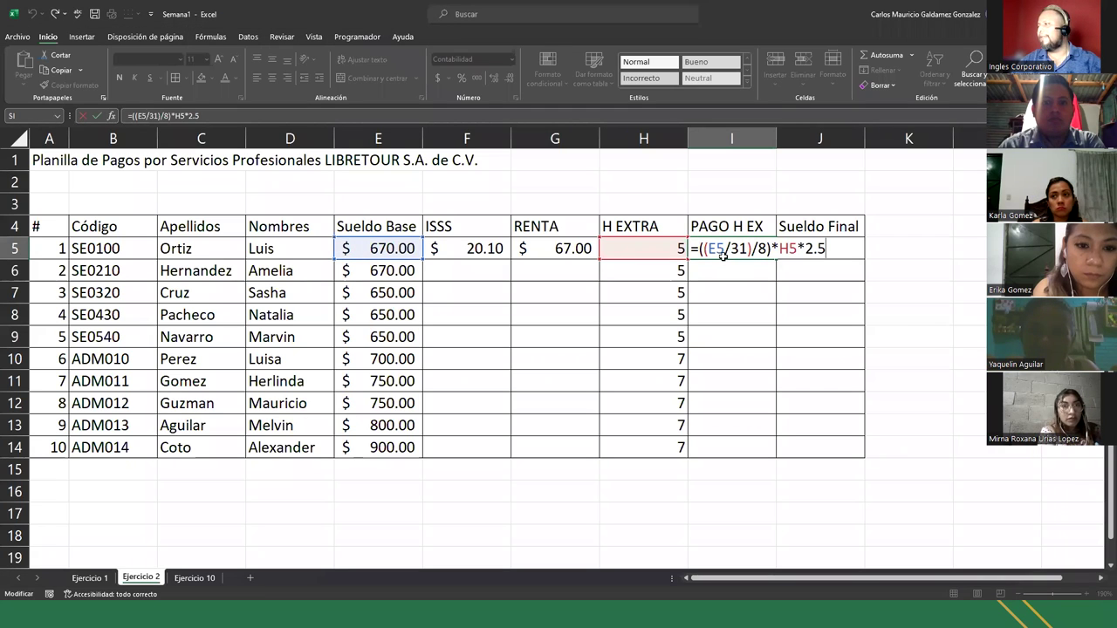
key("Tab")
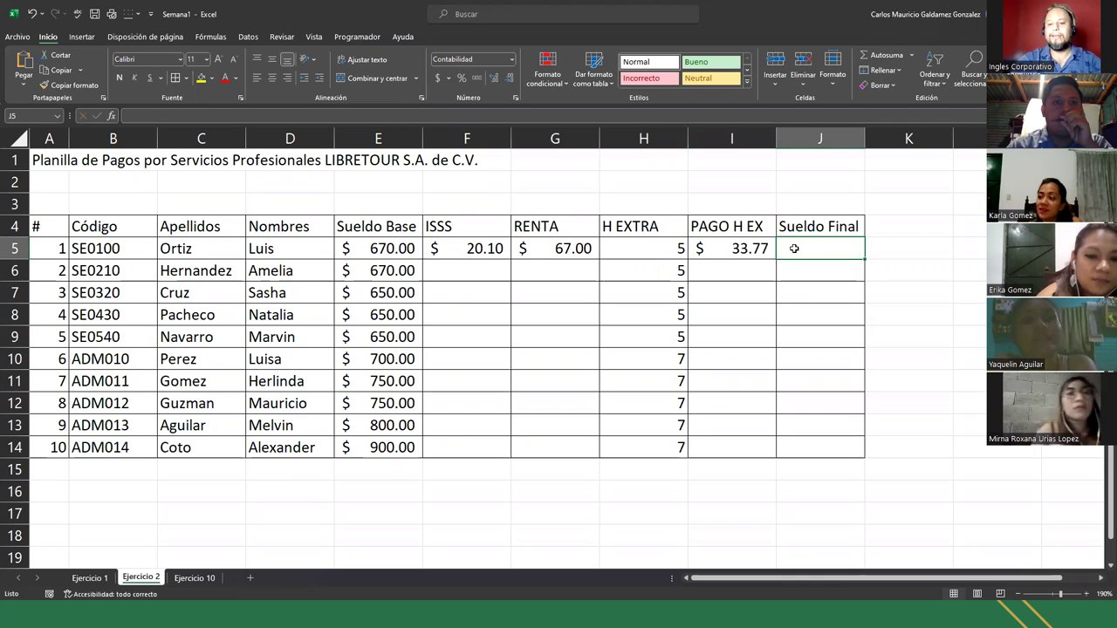
Enter the Sueldo Final formula =E5-F5-G5+I5 in J5, subtracting ISSS and RENTA from the base salary and adding overtime pay
type("=")
key("Left")
key("Left")
key("Left")
key("Left")
key("Left")
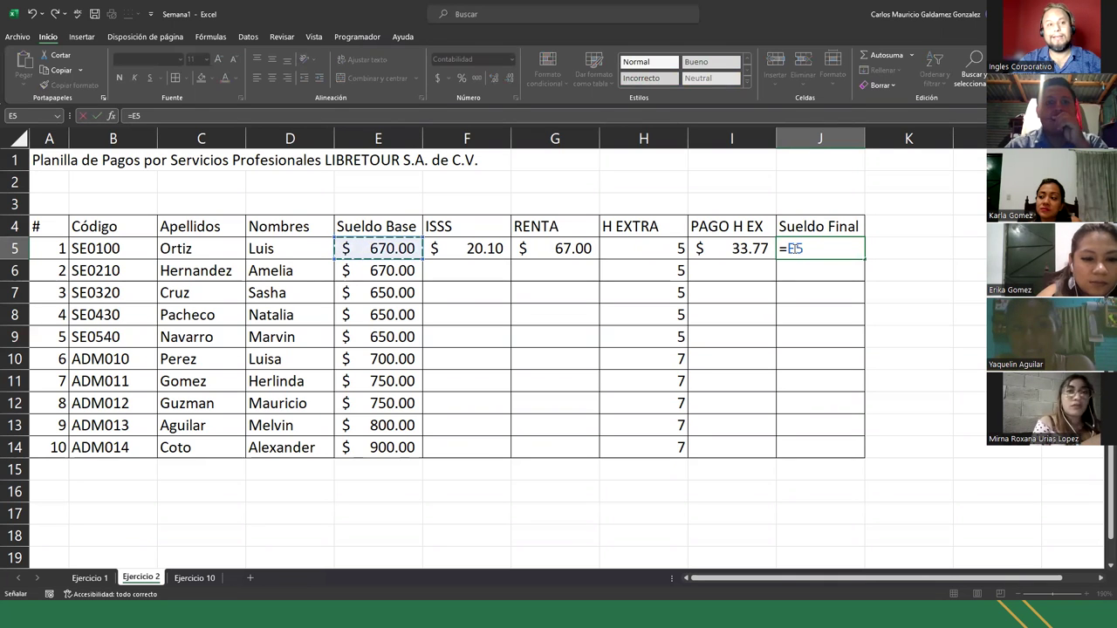
type("-")
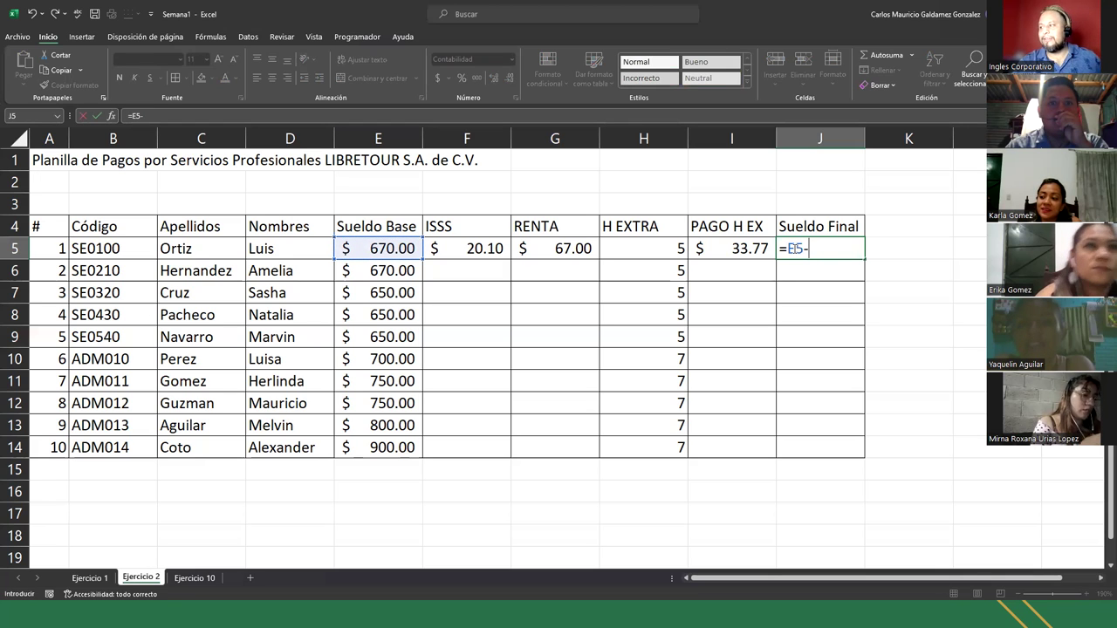
key("Left")
key("Left")
key("Left")
key("Left")
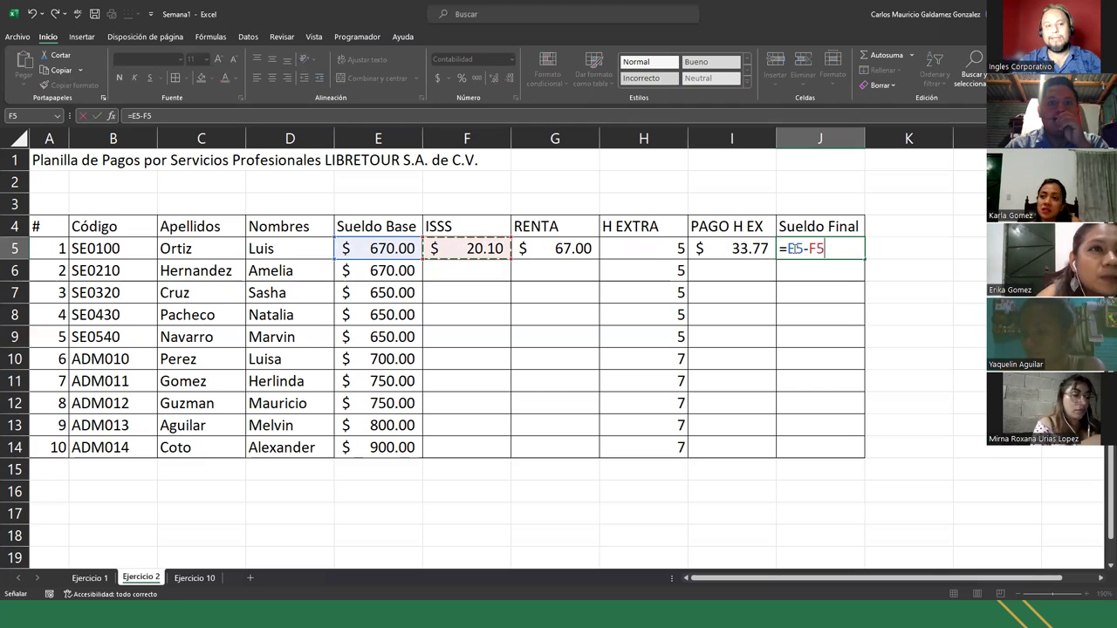
type("-")
key("Left")
key("Left")
key("Left")
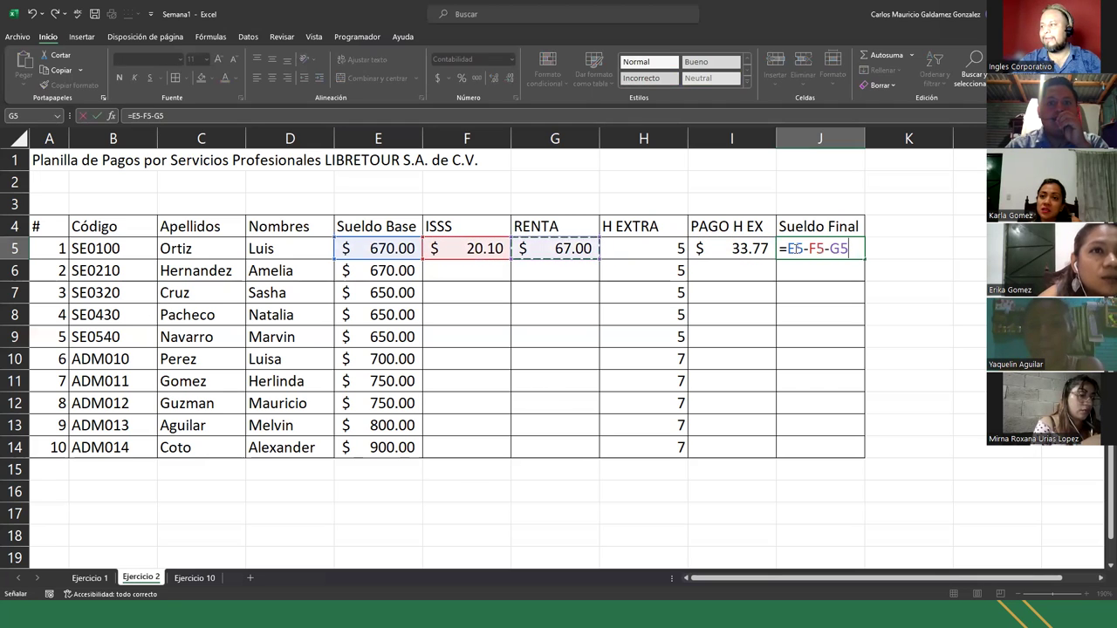
type("+")
key("Left")
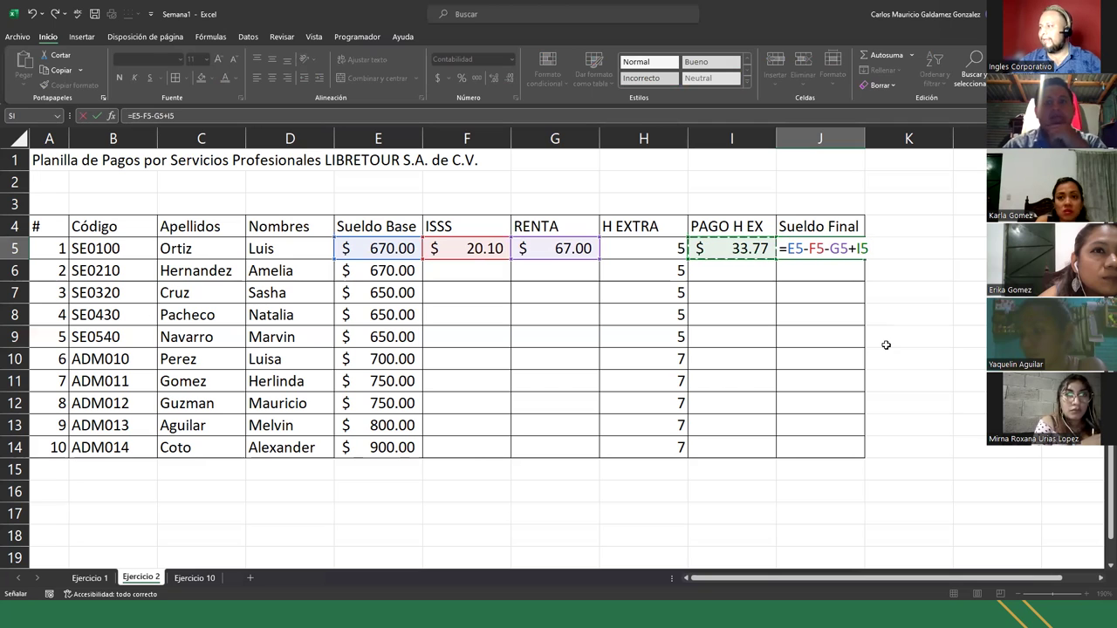
key("Return")
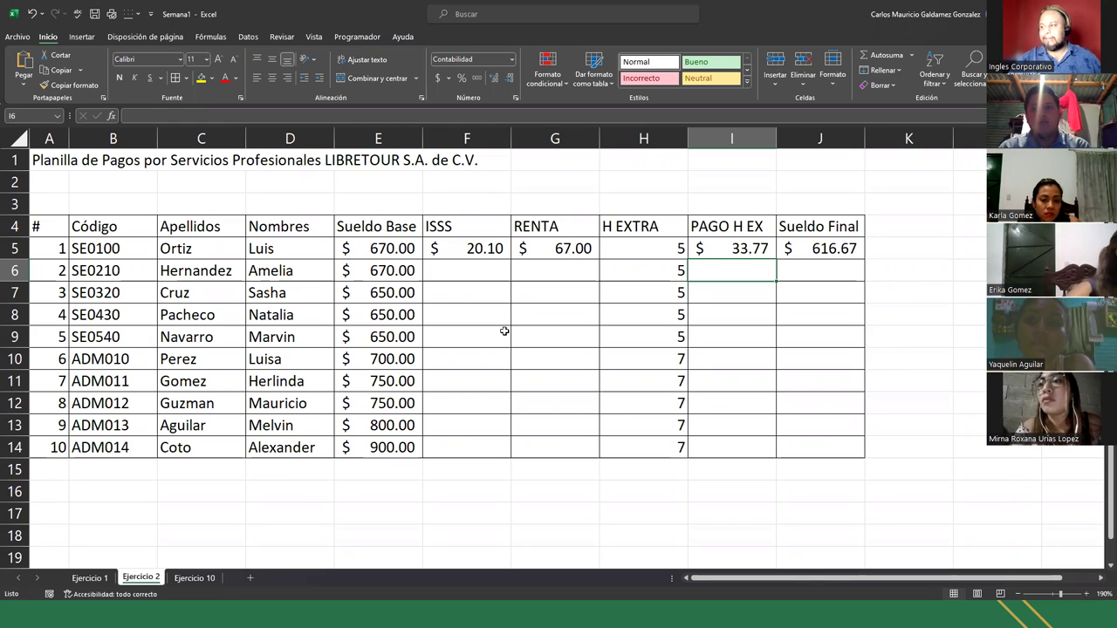
left_click(447, 274)
left_click_drag(585, 301, 817, 459)
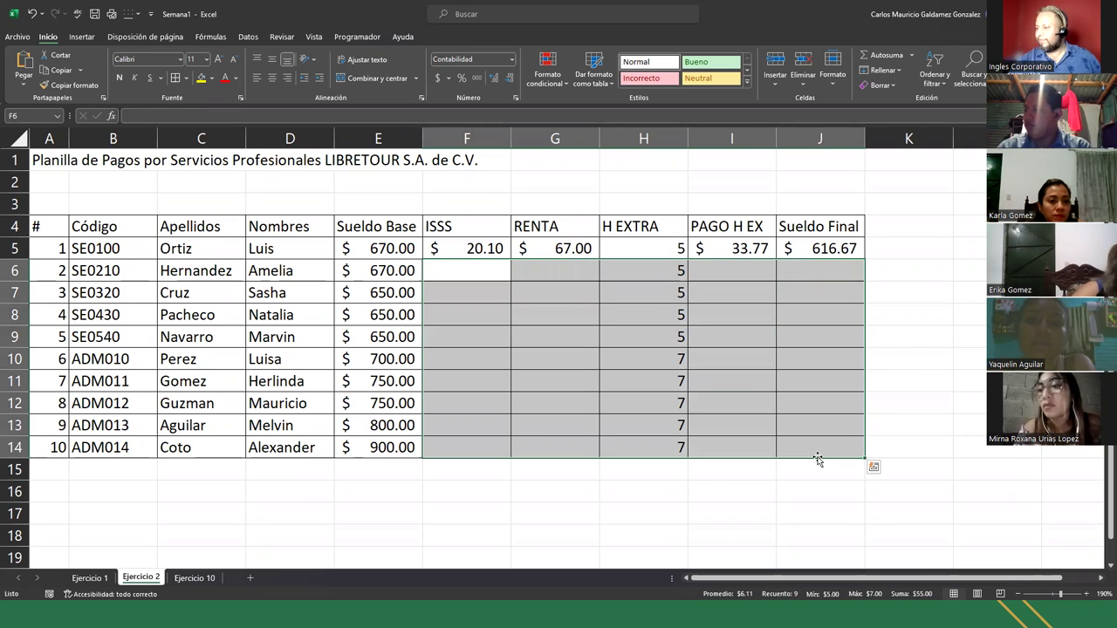
left_click(660, 361)
left_click_drag(636, 250, 655, 449)
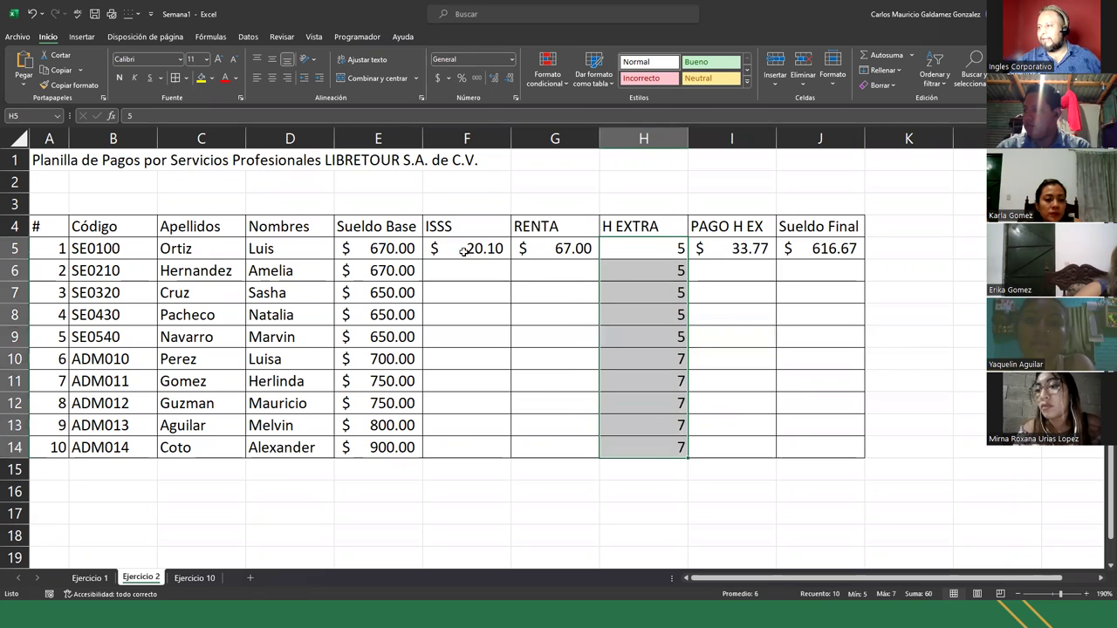
left_click_drag(463, 251, 547, 249)
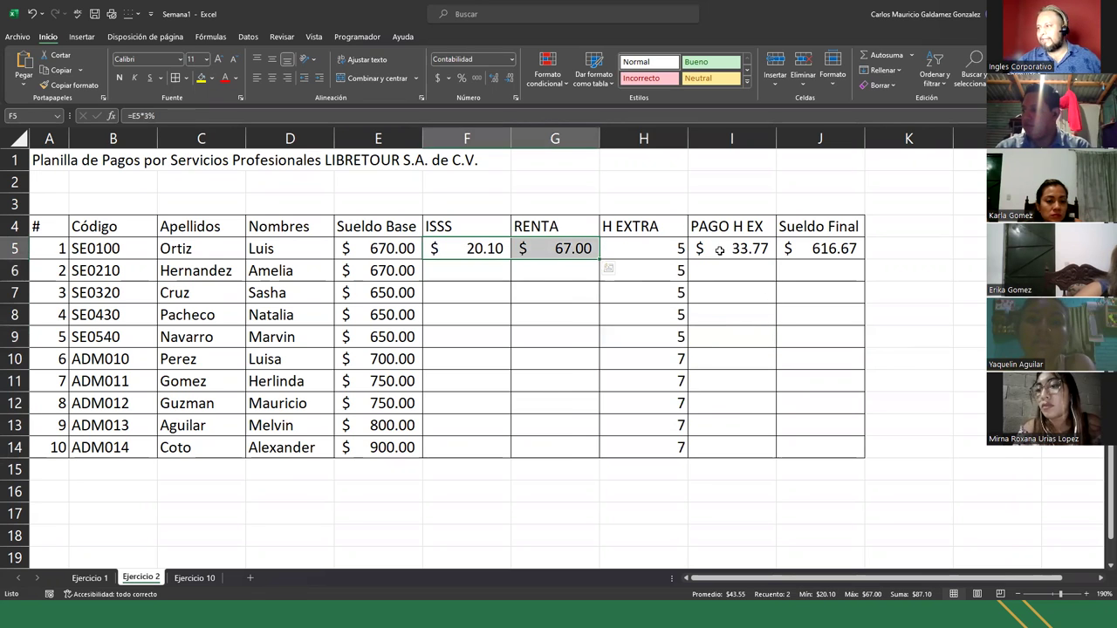
left_click_drag(719, 250, 832, 249)
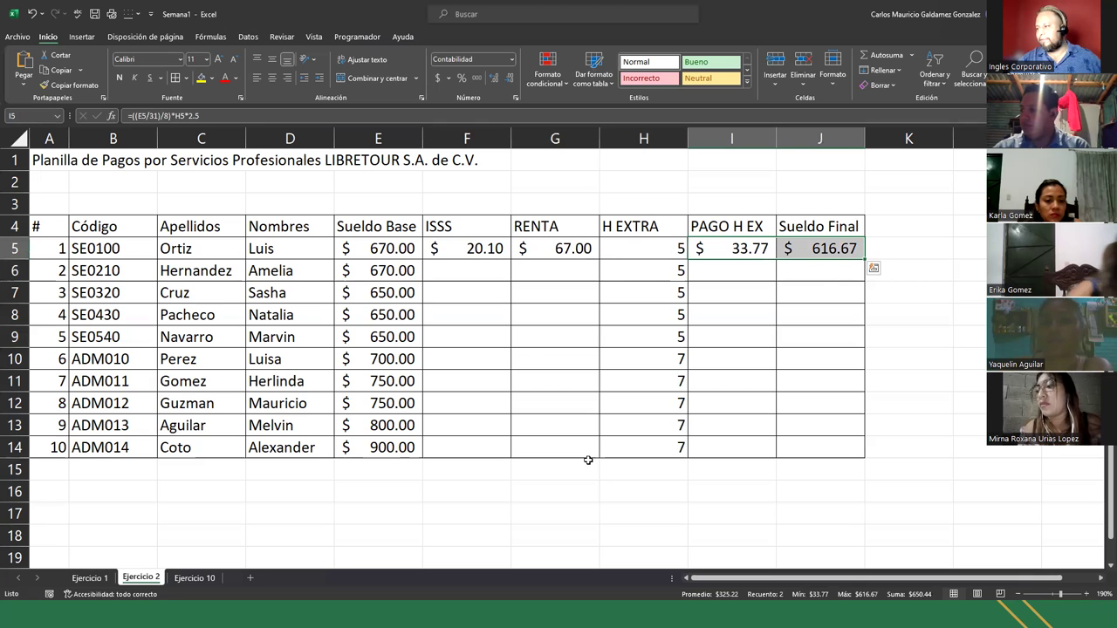
Center the overtime hours horizontally in H5:H14 of the H EXTRA column
left_click_drag(645, 248, 647, 450)
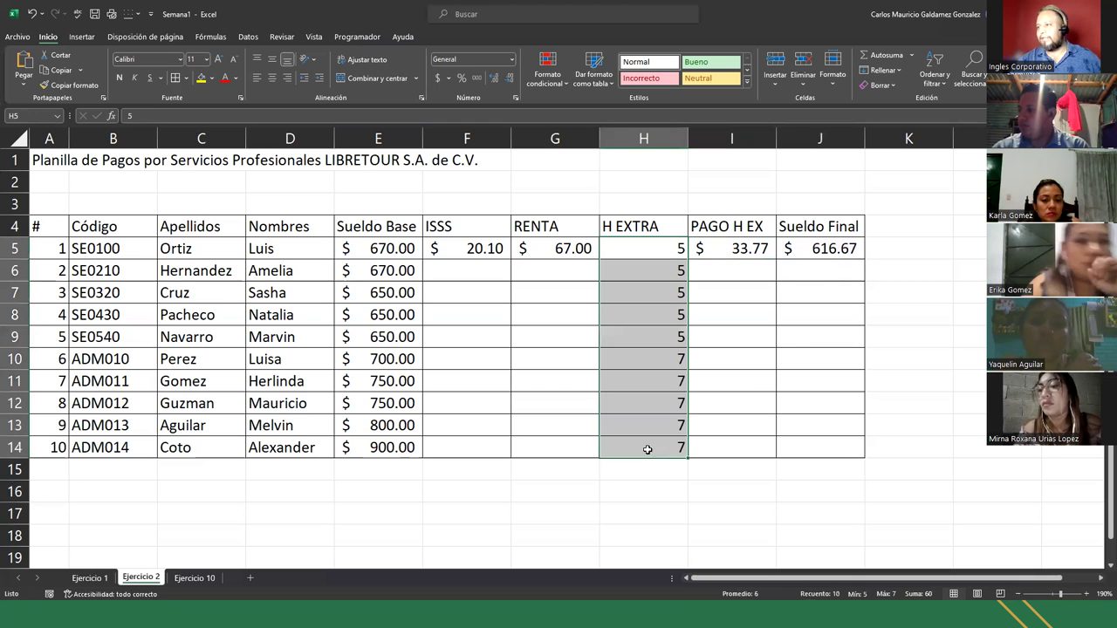
left_click(272, 77)
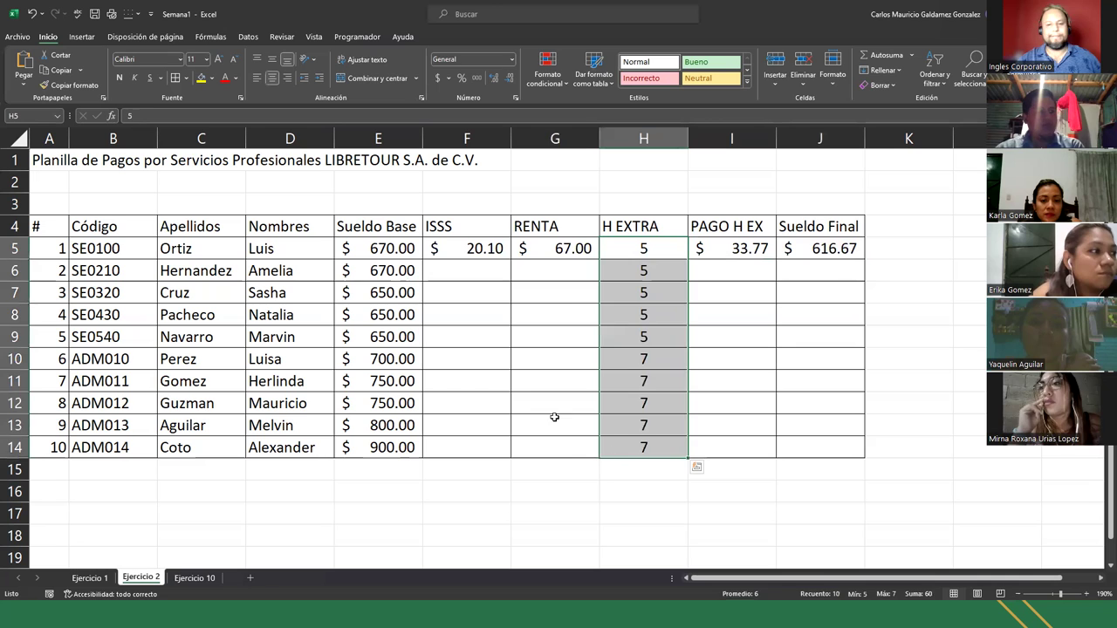
left_click(526, 388)
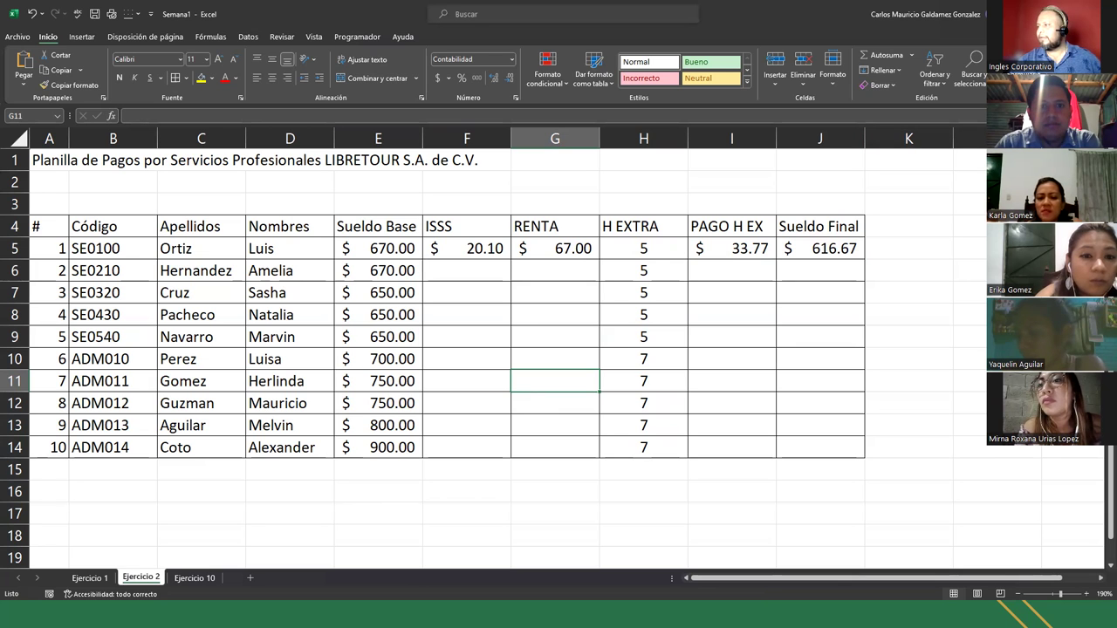
Switch to the full-screen presentation at the Demostración slide
key("alt+Tab")
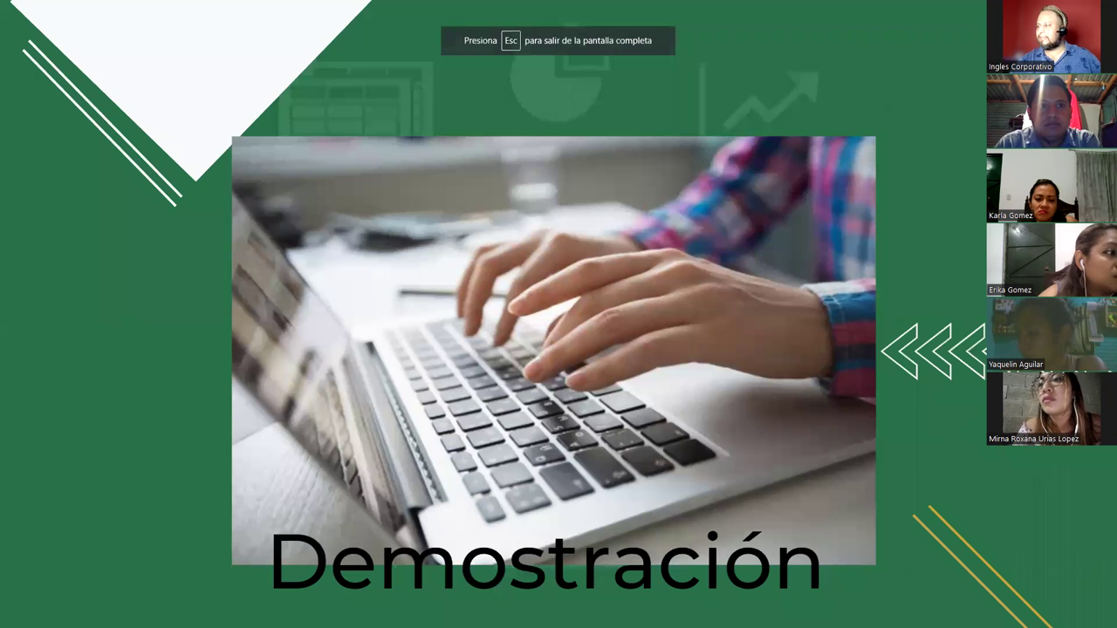